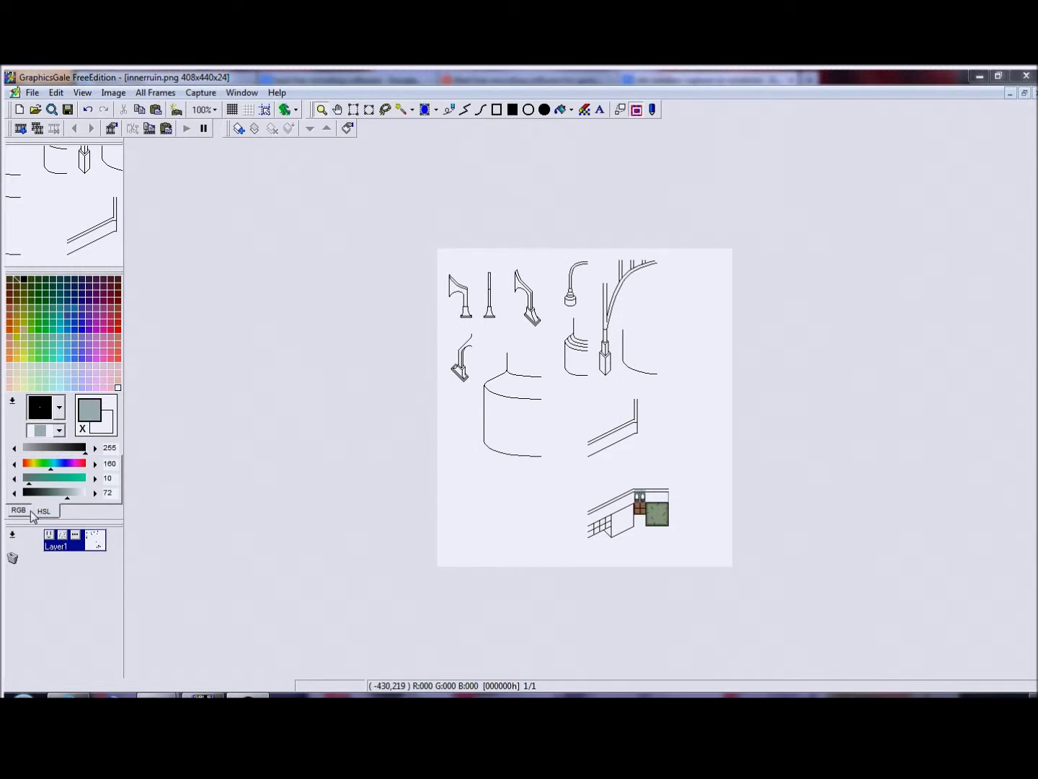
Compare the RGB and HSL colour slider modes by switching between them, finishing in HSL mode
{"action": "left_click", "coordinate": [22, 512]}
{"action": "left_click", "coordinate": [42, 513]}
{"action": "left_click", "coordinate": [24, 514]}
{"action": "left_click", "coordinate": [40, 514]}
{"action": "left_click", "coordinate": [17, 515]}
{"action": "left_click", "coordinate": [36, 512]}
{"action": "left_click", "coordinate": [22, 513]}
{"action": "left_click", "coordinate": [37, 513]}
{"action": "left_click", "coordinate": [24, 513]}
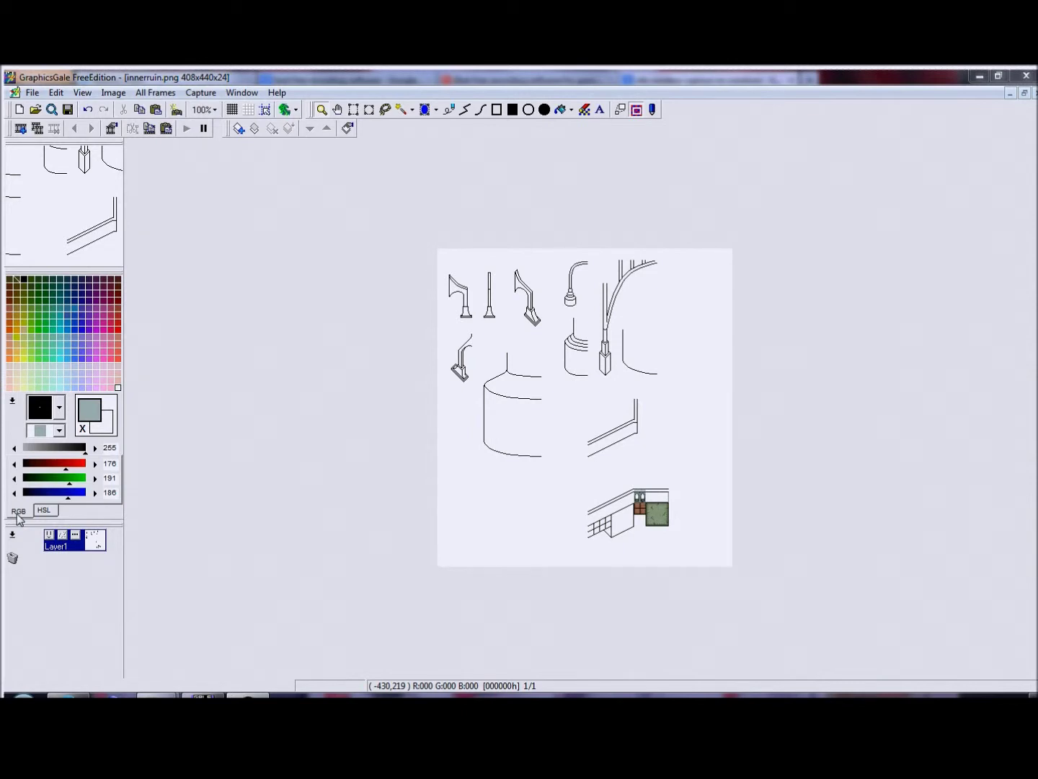
{"action": "left_click", "coordinate": [41, 511]}
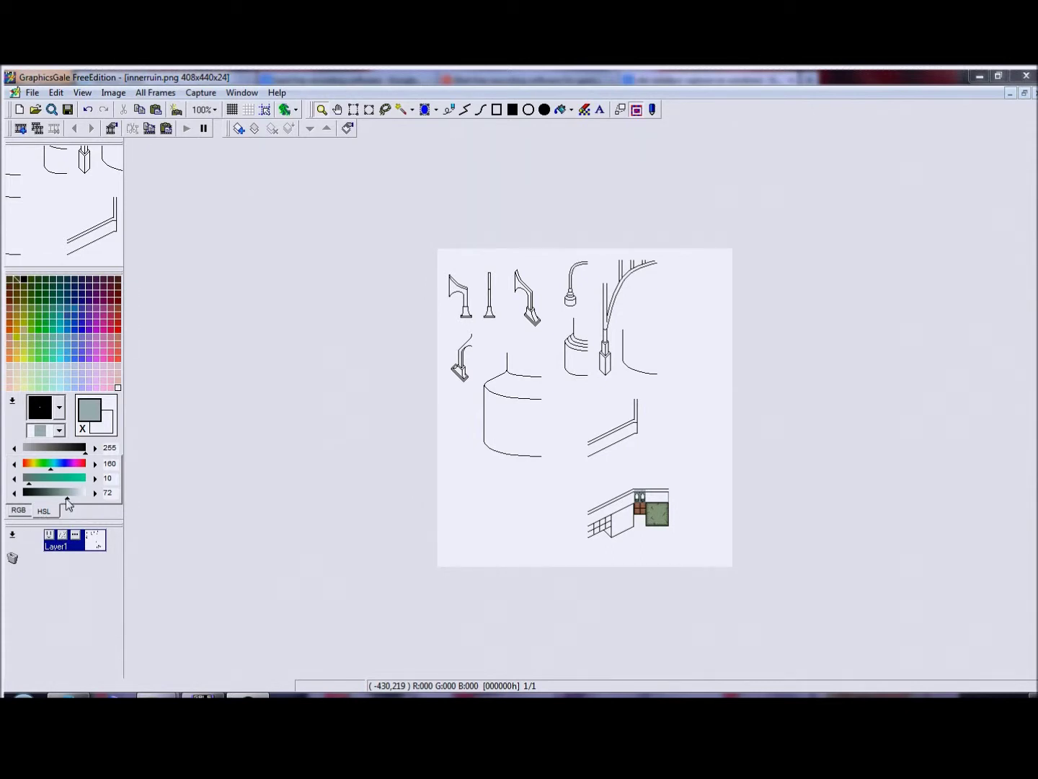
Turn the drawing colour black with hue, saturation and lightness at 0, and raise its lightness to 100
{"action": "left_click_drag", "start_coordinate": [68, 497], "coordinate": [8, 503]}
{"action": "left_click_drag", "start_coordinate": [52, 467], "coordinate": [9, 480]}
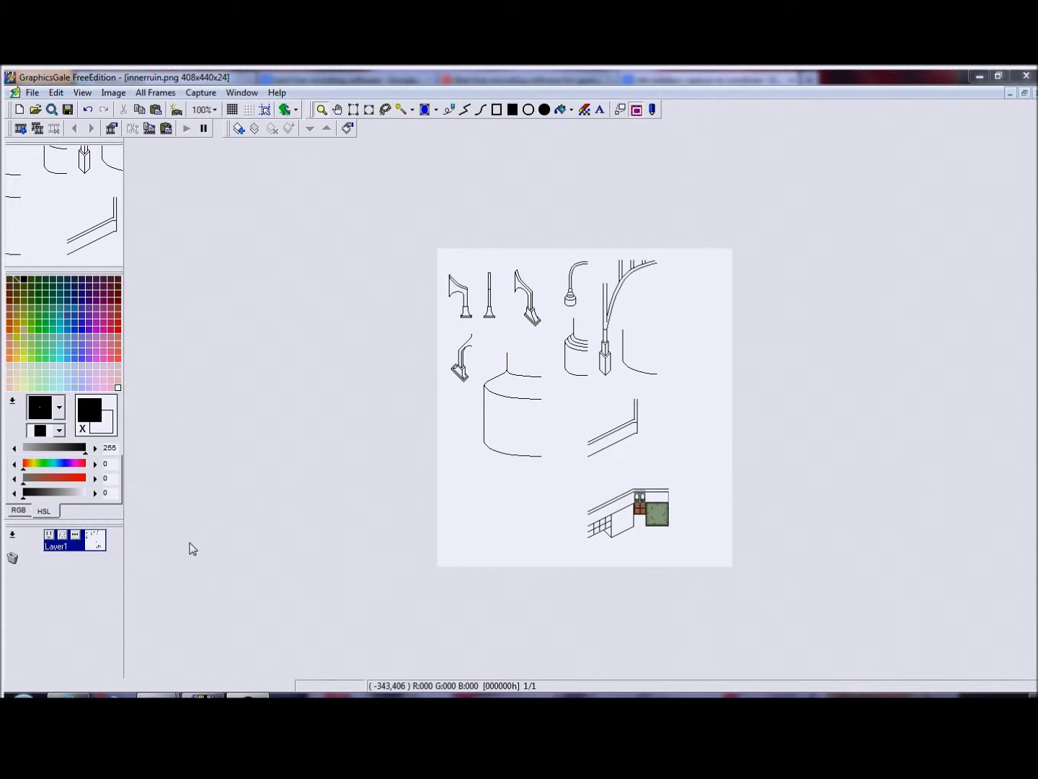
{"action": "left_click_drag", "start_coordinate": [23, 496], "coordinate": [88, 496]}
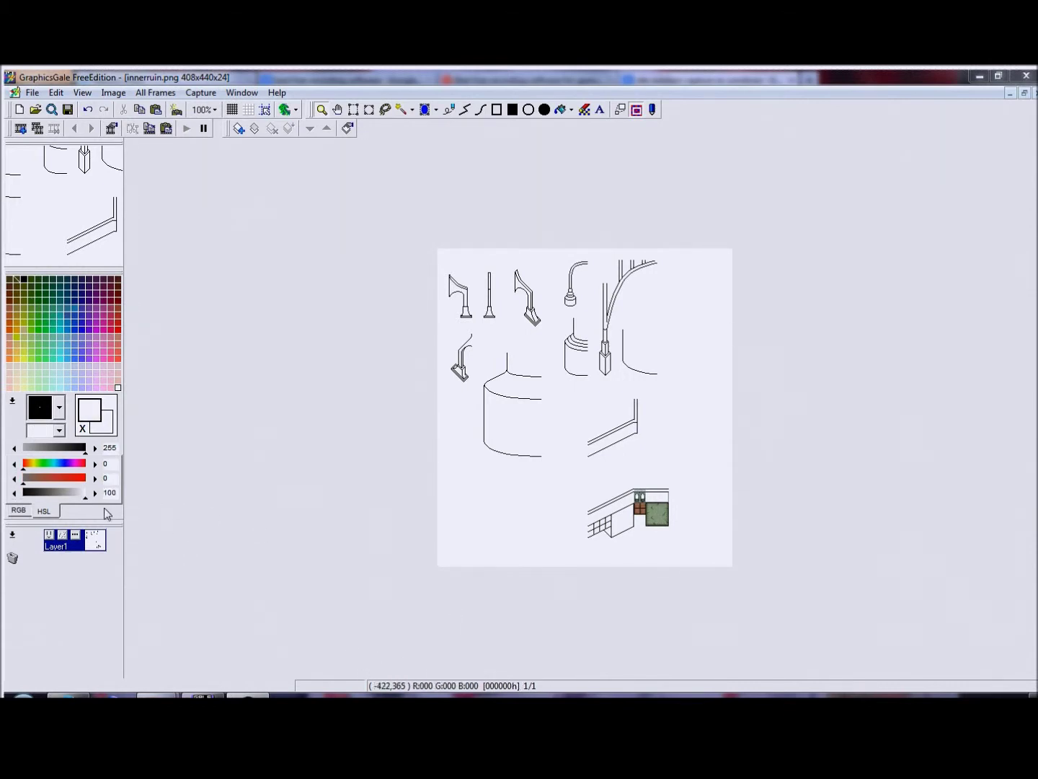
Set the drawing colour's saturation to 54, try hues 267 and 304, and return the hue to 0
{"action": "left_click", "coordinate": [57, 478]}
{"action": "left_click", "coordinate": [60, 465]}
{"action": "left_click_drag", "start_coordinate": [52, 467], "coordinate": [71, 467]}
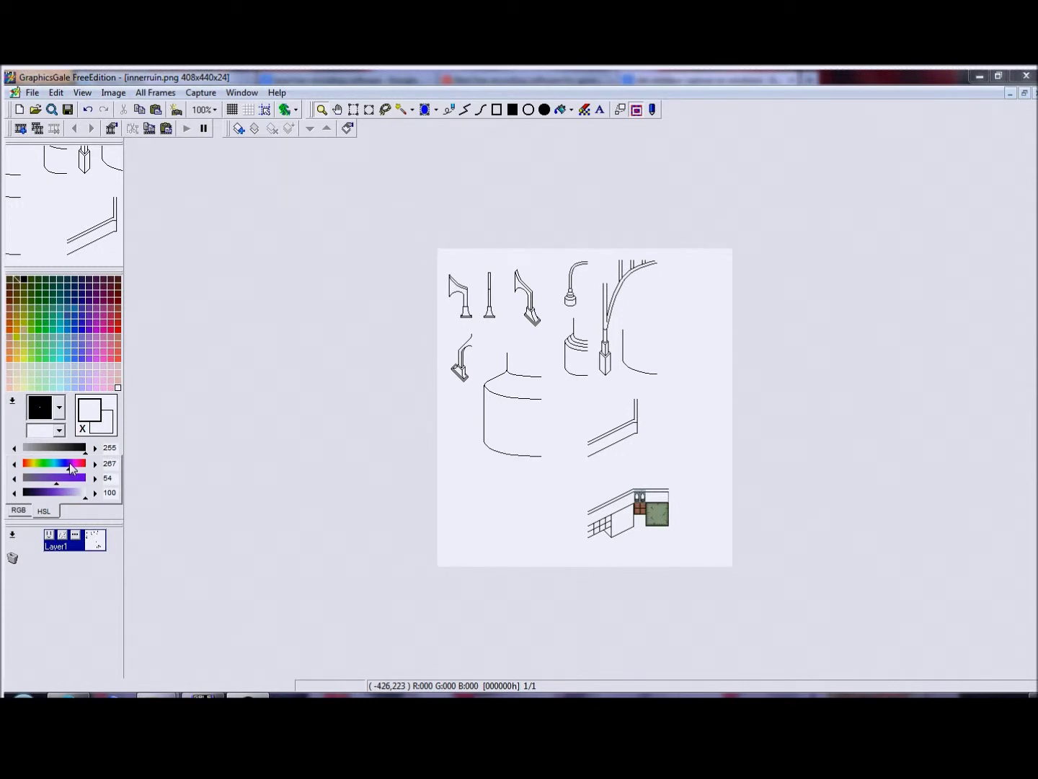
{"action": "left_click_drag", "start_coordinate": [70, 467], "coordinate": [79, 470]}
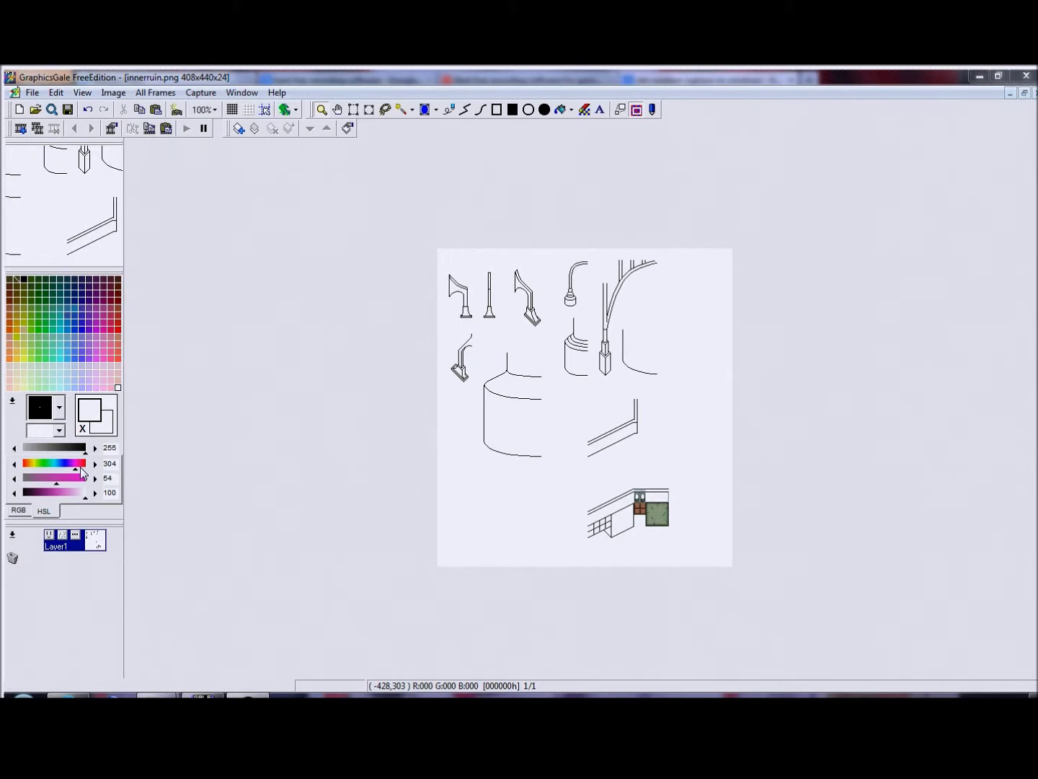
{"action": "left_click", "coordinate": [23, 464]}
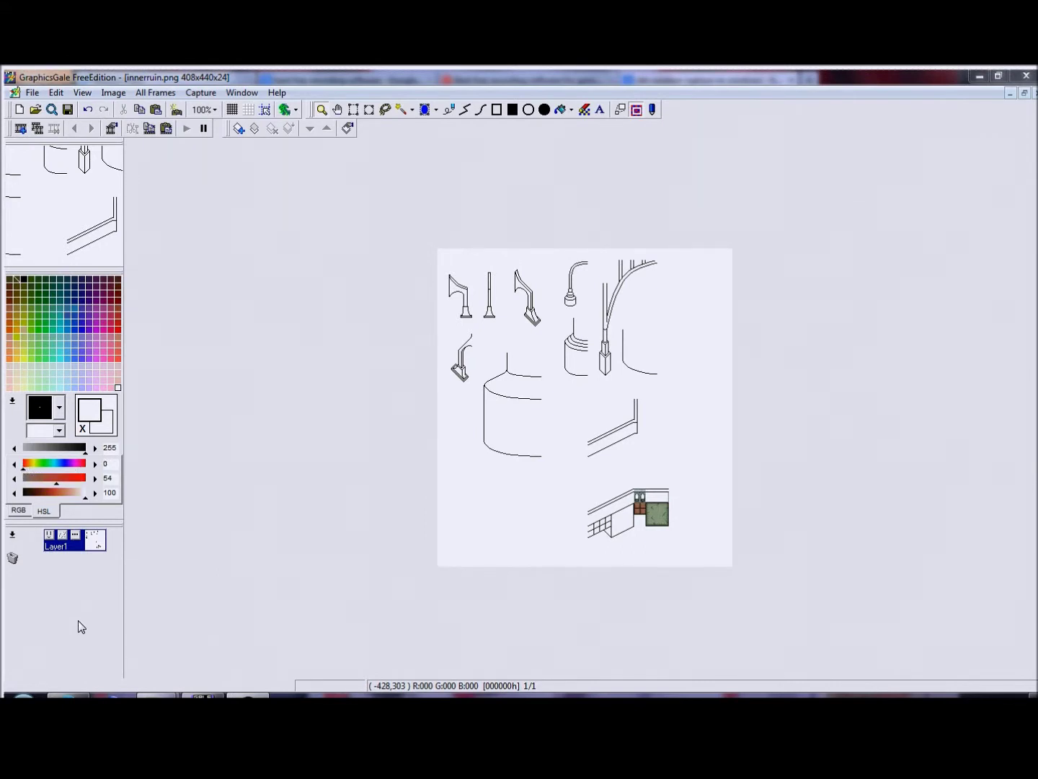
Draw a large filled red square on an empty area of the canvas, using hue 0, saturation 50 and lightness 50
{"action": "left_click", "coordinate": [480, 447]}
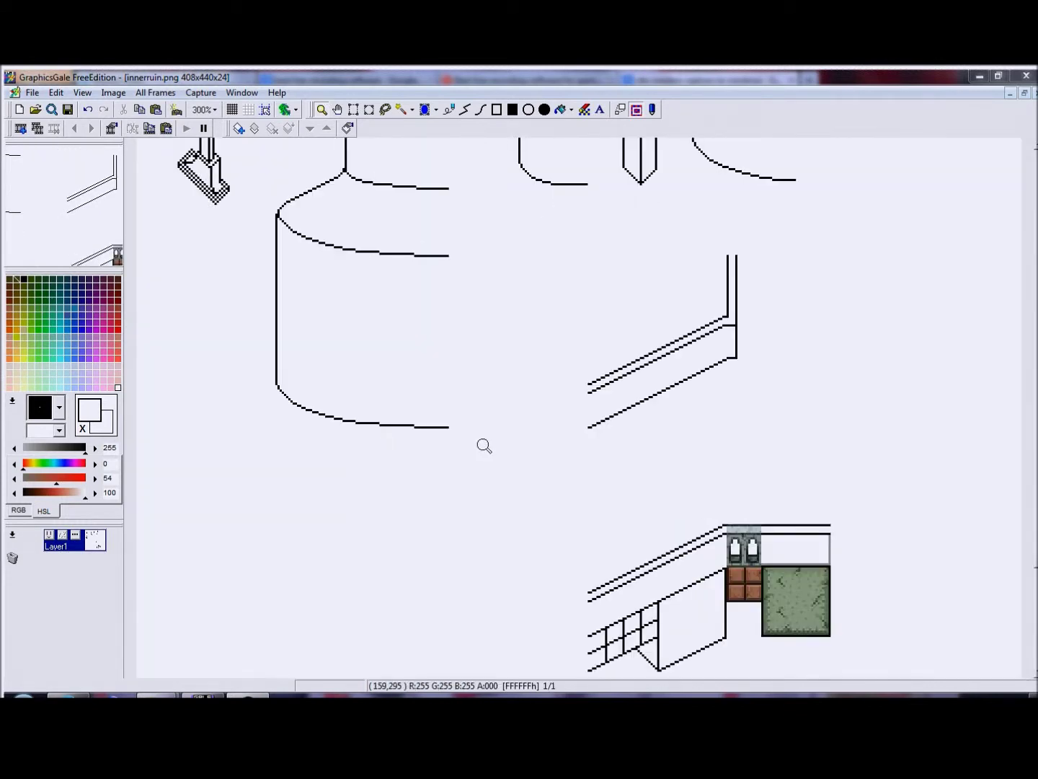
{"action": "left_click", "coordinate": [295, 584]}
{"action": "left_click", "coordinate": [246, 491]}
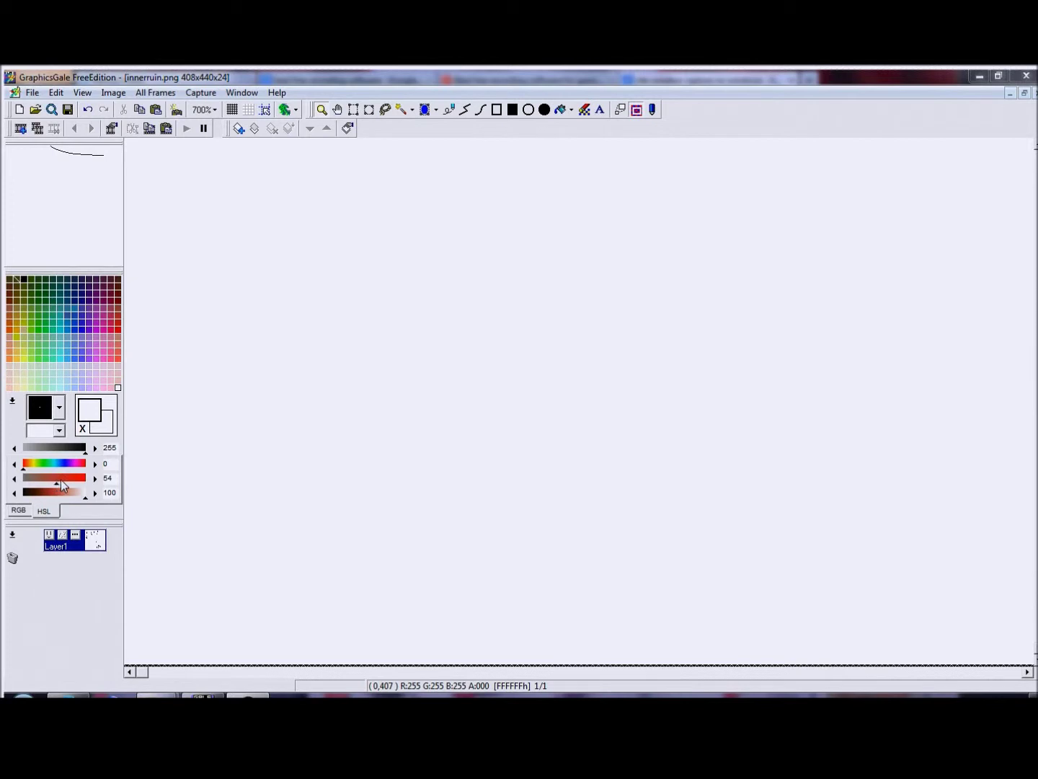
{"action": "left_click_drag", "start_coordinate": [57, 481], "coordinate": [54, 482]}
{"action": "left_click", "coordinate": [54, 495]}
{"action": "left_click", "coordinate": [512, 109]}
{"action": "left_click_drag", "start_coordinate": [322, 313], "coordinate": [644, 612]}
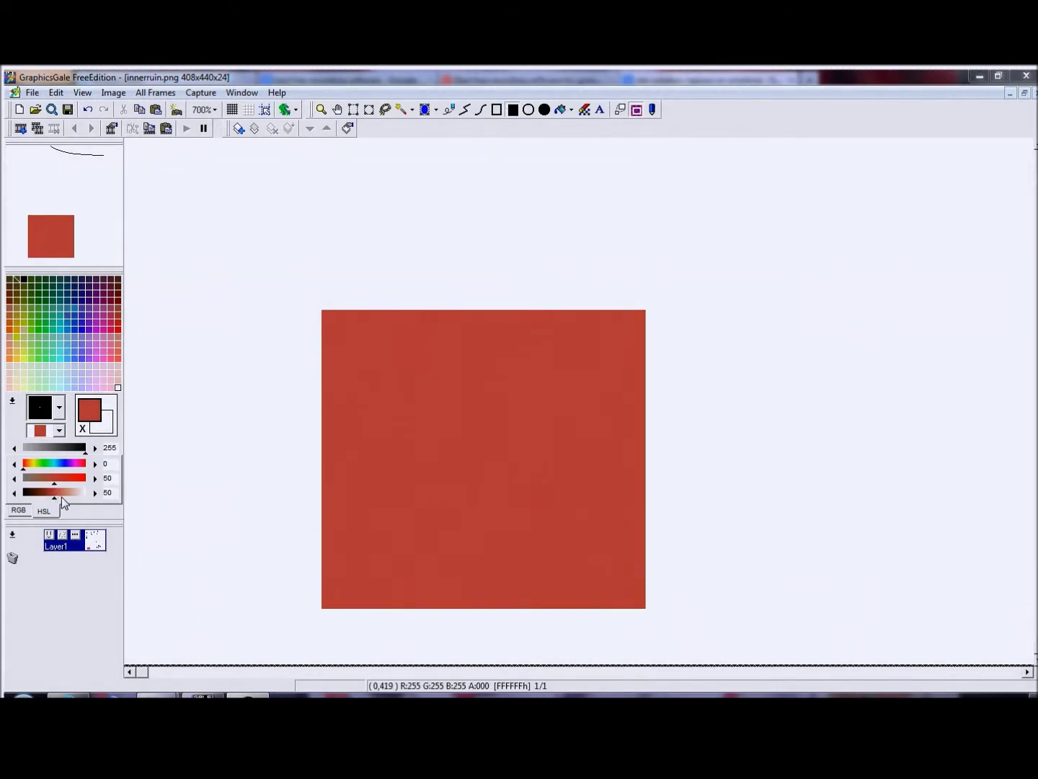
Draw a filled square over the red square's upper-right corner at lightness 65, and repaint it with saturation 79
{"action": "left_click", "coordinate": [63, 495]}
{"action": "left_click_drag", "start_coordinate": [459, 284], "coordinate": [702, 522]}
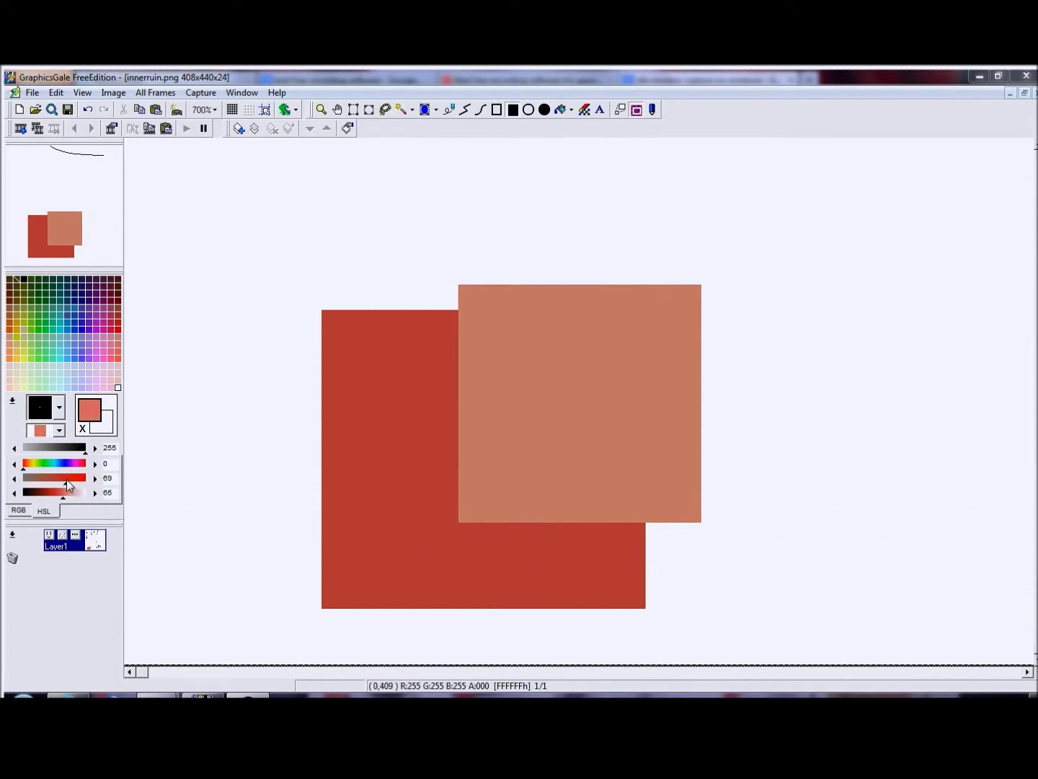
{"action": "left_click_drag", "start_coordinate": [68, 479], "coordinate": [71, 480]}
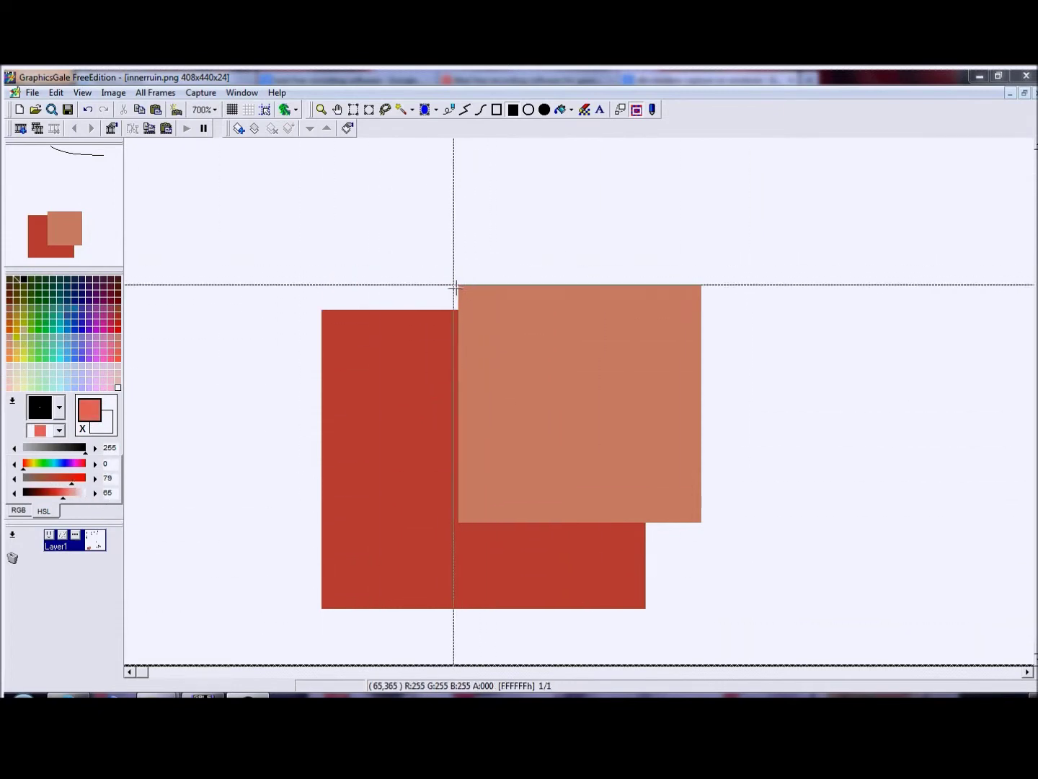
{"action": "left_click_drag", "start_coordinate": [459, 287], "coordinate": [701, 522]}
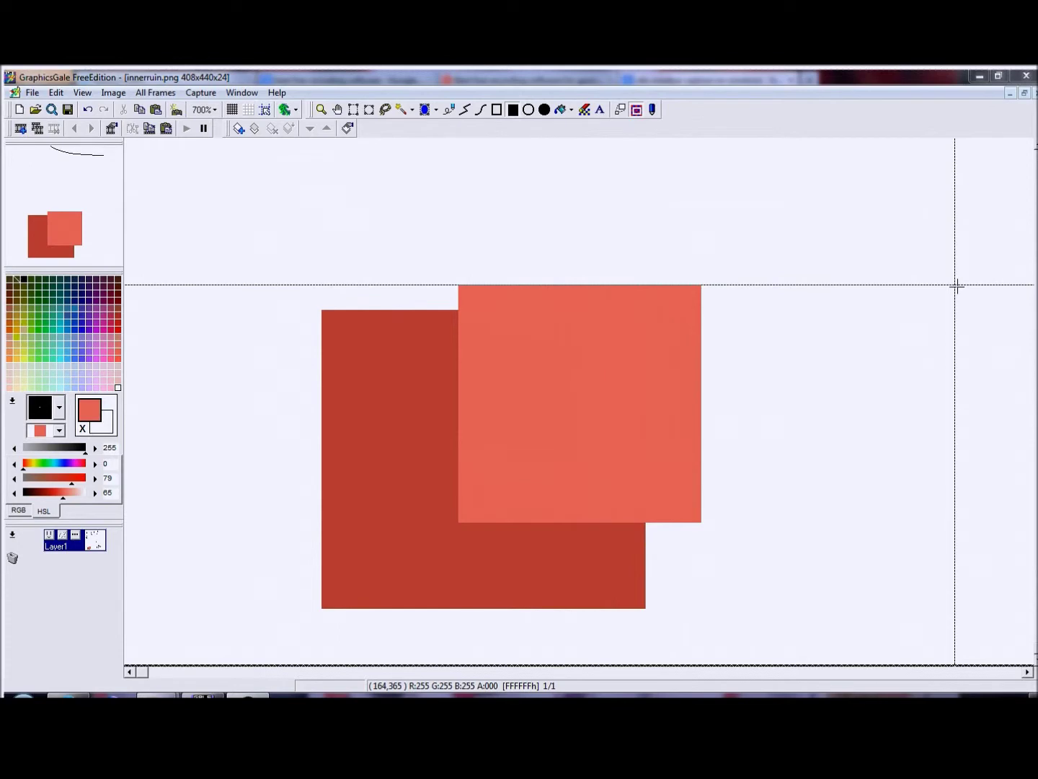
Draw a dark filled square over the red square's lower-left corner at lightness 30, and repaint it at saturations 36 and 45
{"action": "left_click", "coordinate": [42, 493]}
{"action": "left_click_drag", "start_coordinate": [393, 638], "coordinate": [393, 634]}
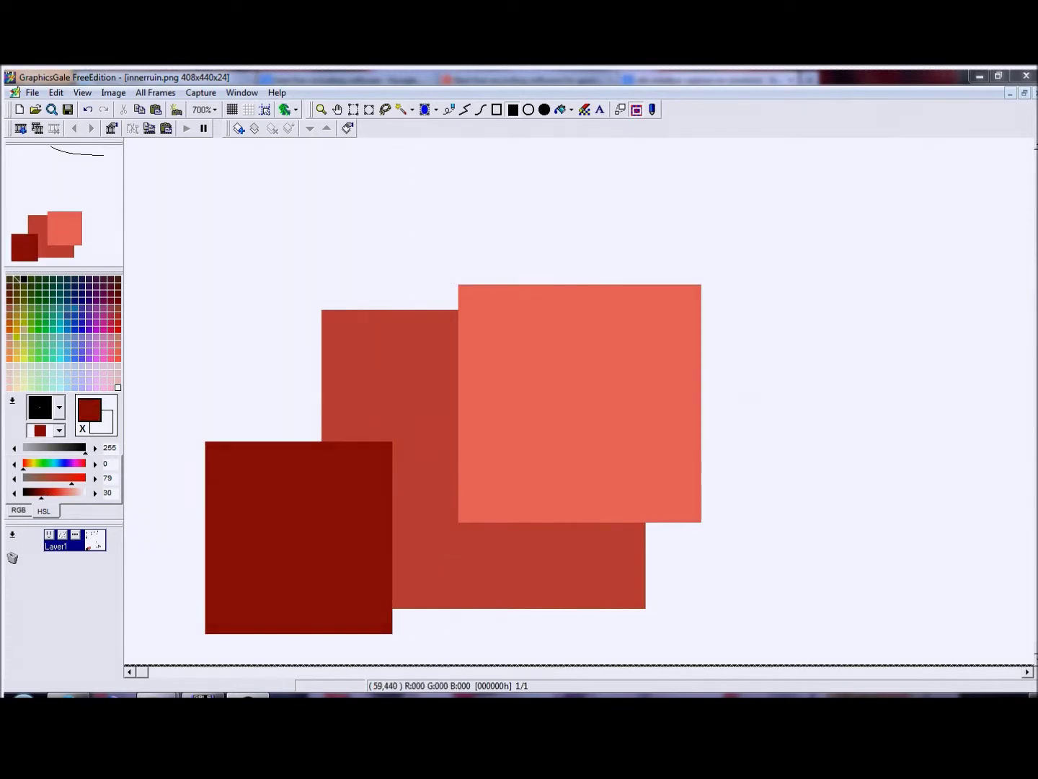
{"action": "left_click_drag", "start_coordinate": [52, 481], "coordinate": [42, 480]}
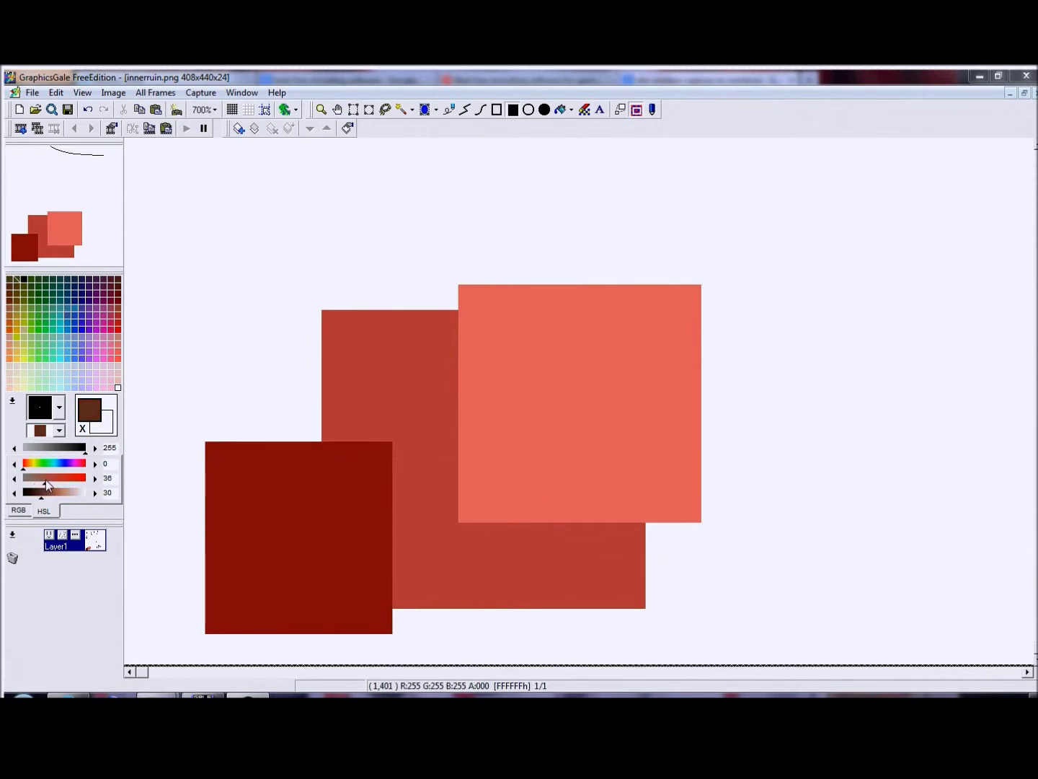
{"action": "mouse_move", "coordinate": [205, 441]}
{"action": "left_mouse_down"}
{"action": "mouse_move", "coordinate": [304, 547]}
{"action": "mouse_move", "coordinate": [390, 610]}
{"action": "mouse_move", "coordinate": [393, 634]}
{"action": "left_mouse_up"}
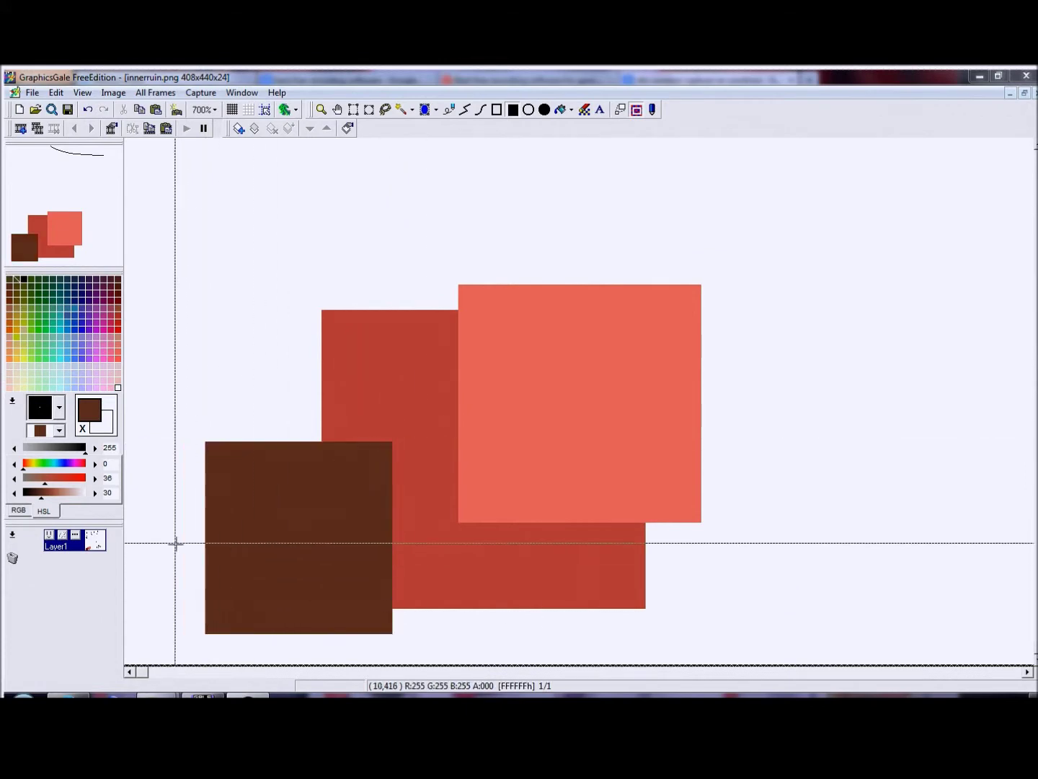
{"action": "left_click", "coordinate": [50, 482]}
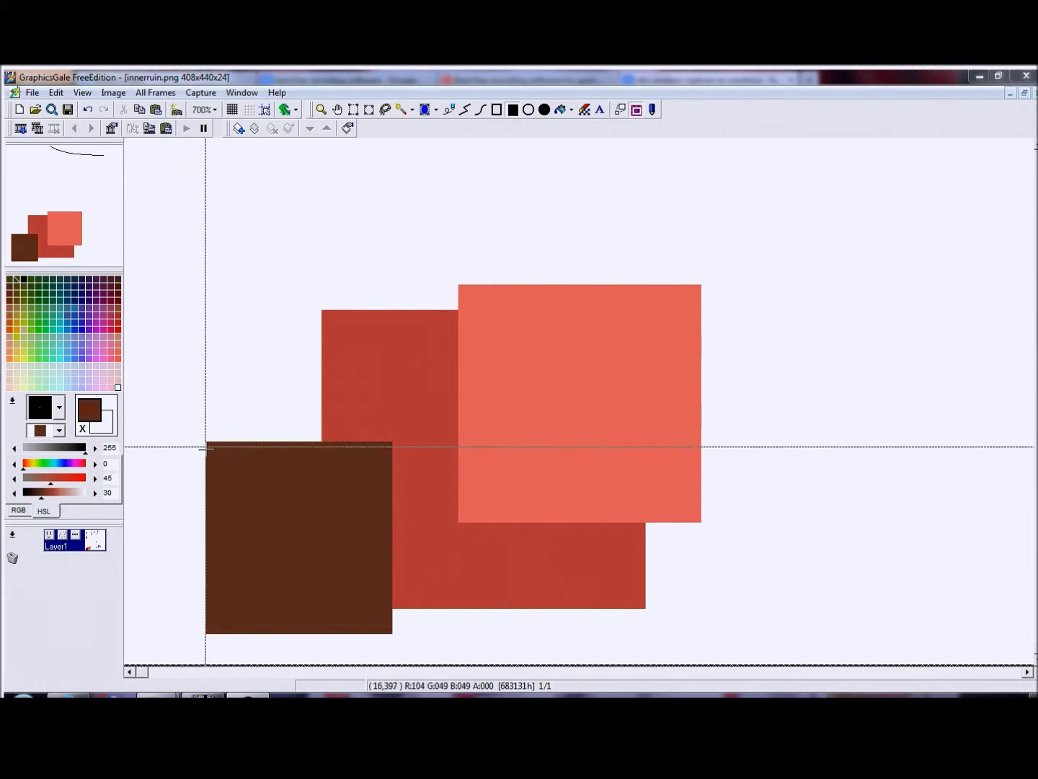
{"action": "left_click_drag", "start_coordinate": [206, 441], "coordinate": [393, 634]}
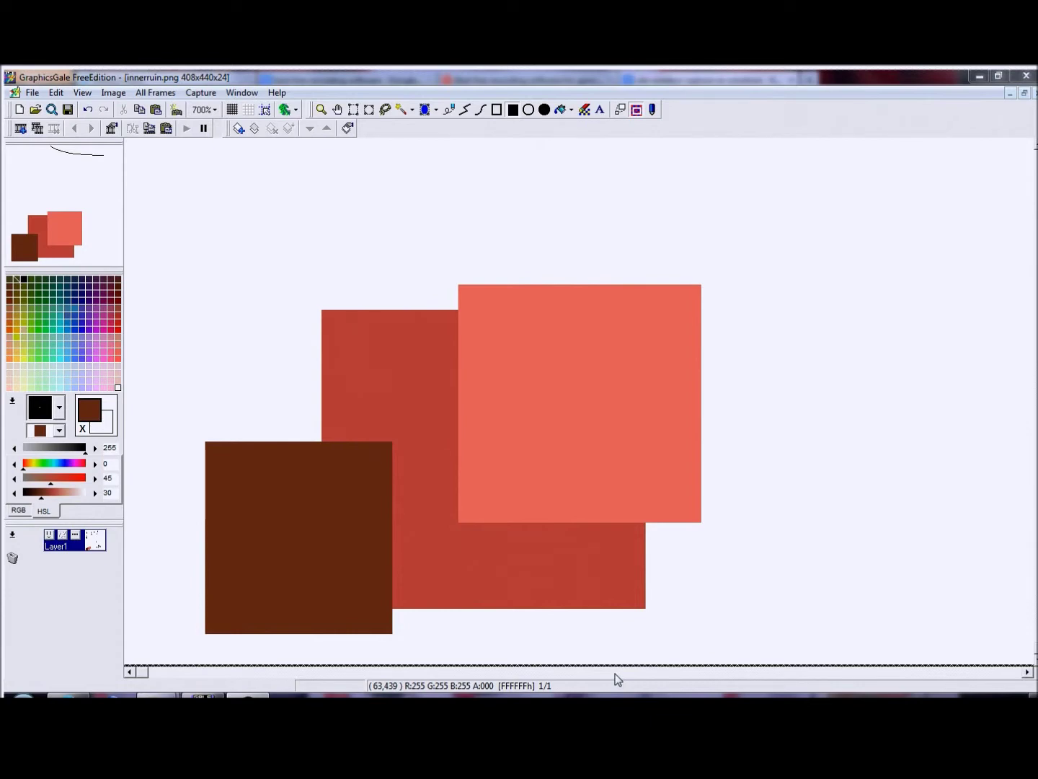
Draw a small filled brown rectangle over the dark square's upper-left corner, using saturation 30 and lightness 37
{"action": "left_click", "coordinate": [42, 481]}
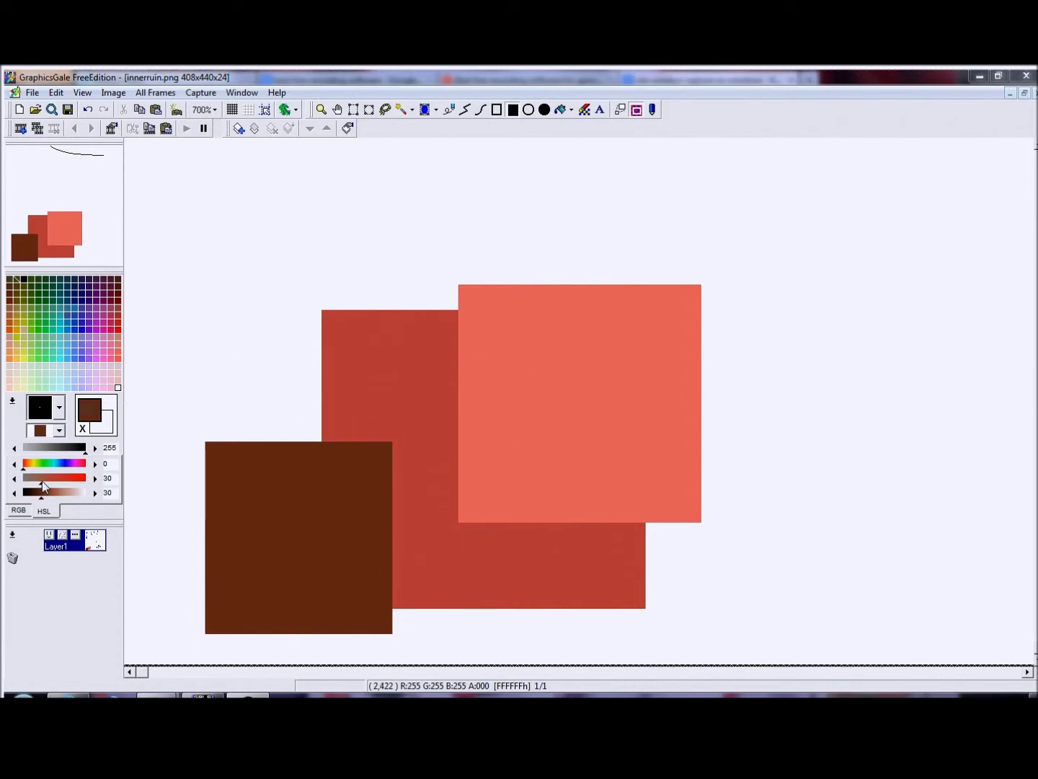
{"action": "left_click", "coordinate": [46, 493]}
{"action": "left_click_drag", "start_coordinate": [201, 416], "coordinate": [275, 537]}
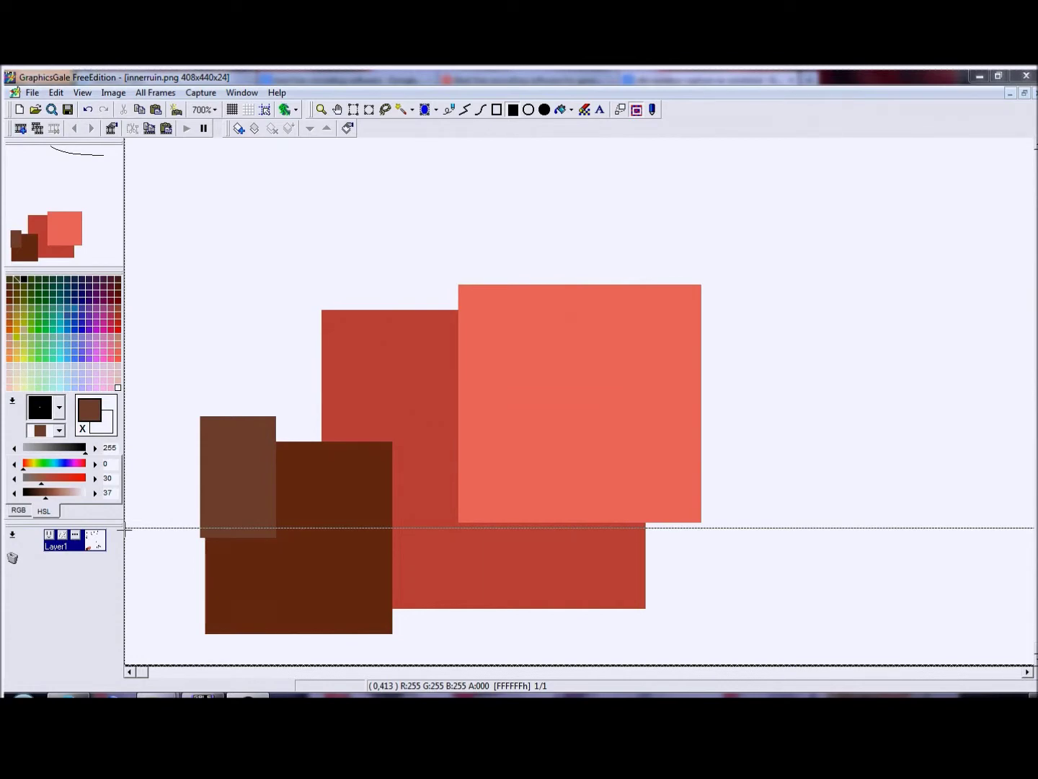
Draw two overlapping green rectangles above the squares with hue 112, at saturations 30 and 47, and repaint the second at lightness 50
{"action": "left_click", "coordinate": [41, 467]}
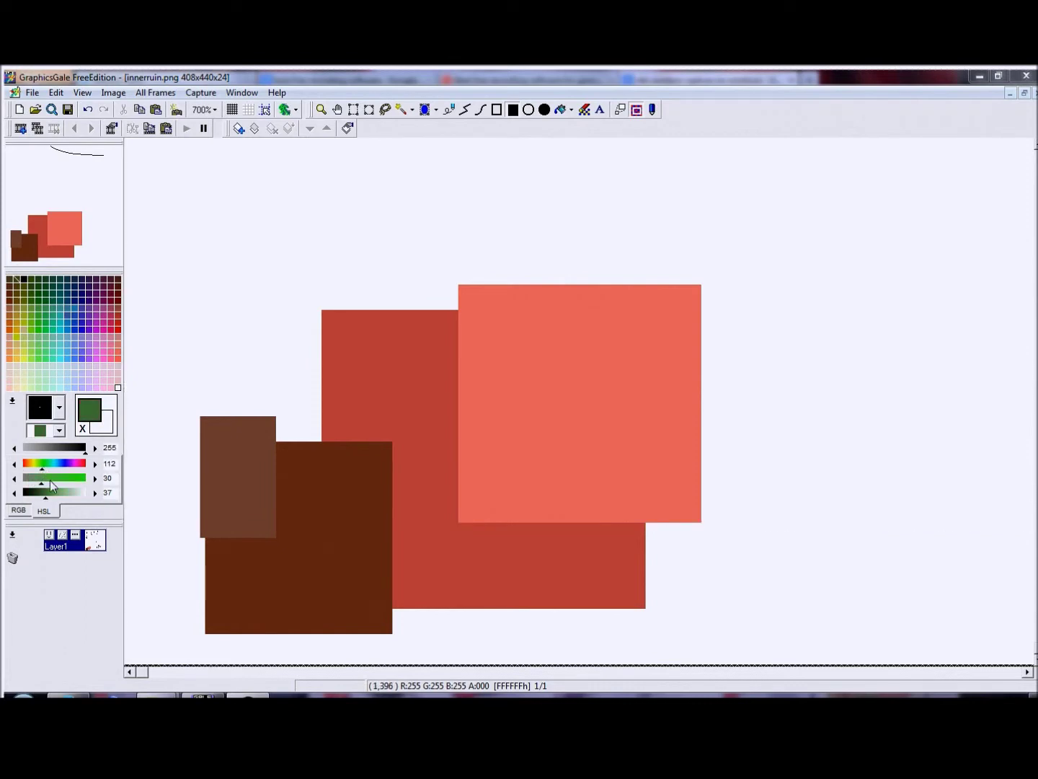
{"action": "left_click_drag", "start_coordinate": [215, 158], "coordinate": [287, 254]}
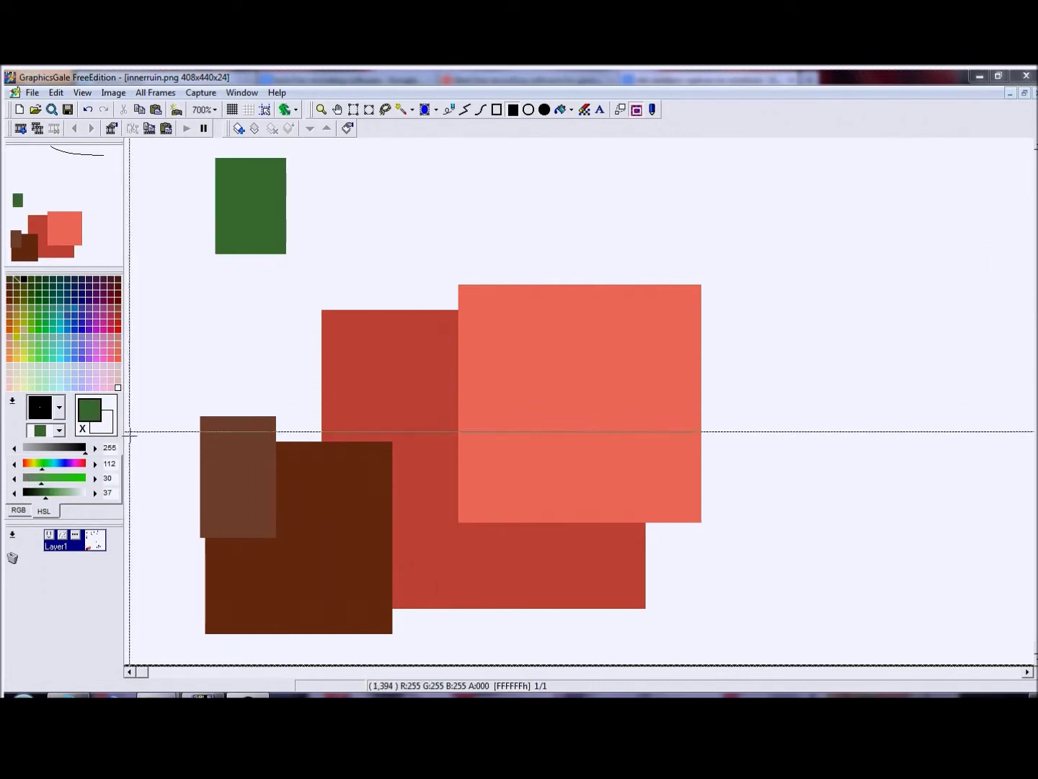
{"action": "left_click", "coordinate": [52, 478]}
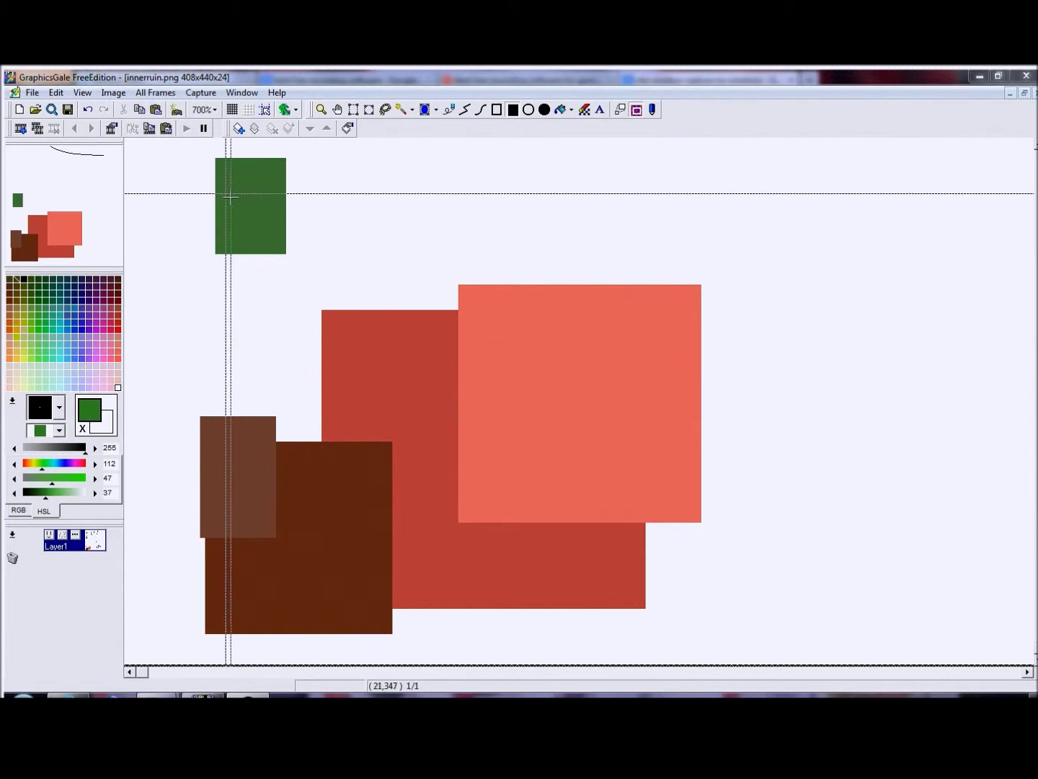
{"action": "left_click_drag", "start_coordinate": [225, 194], "coordinate": [321, 274]}
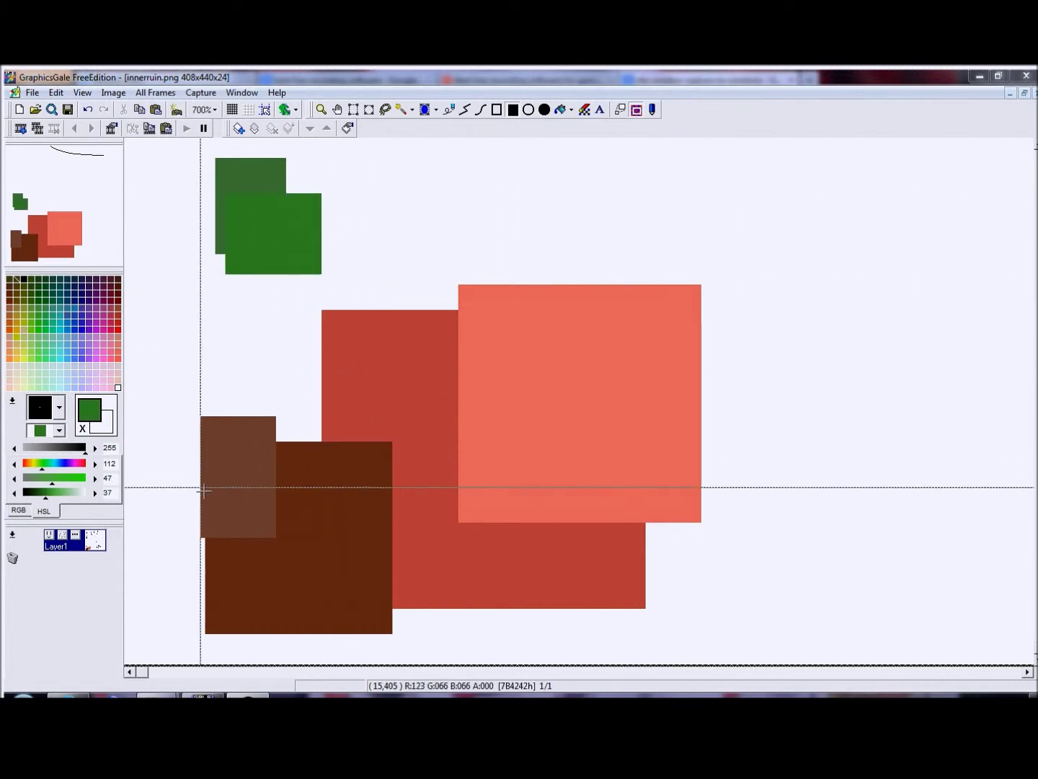
{"action": "left_click", "coordinate": [55, 492]}
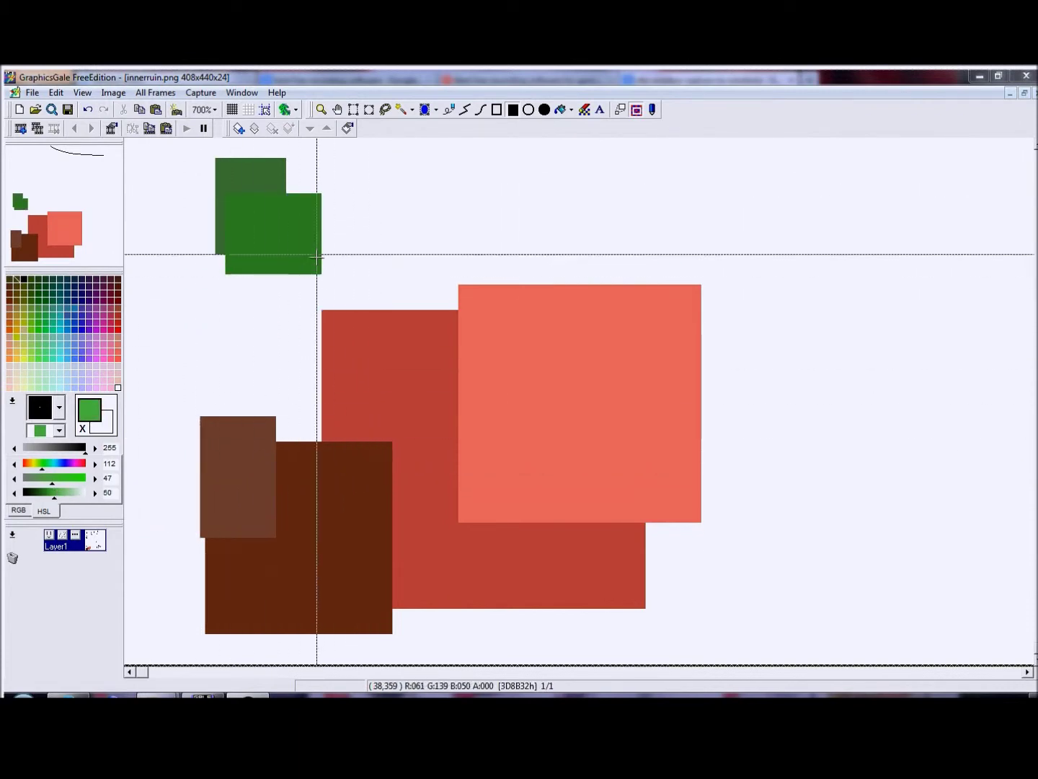
{"action": "left_click_drag", "start_coordinate": [226, 193], "coordinate": [322, 275]}
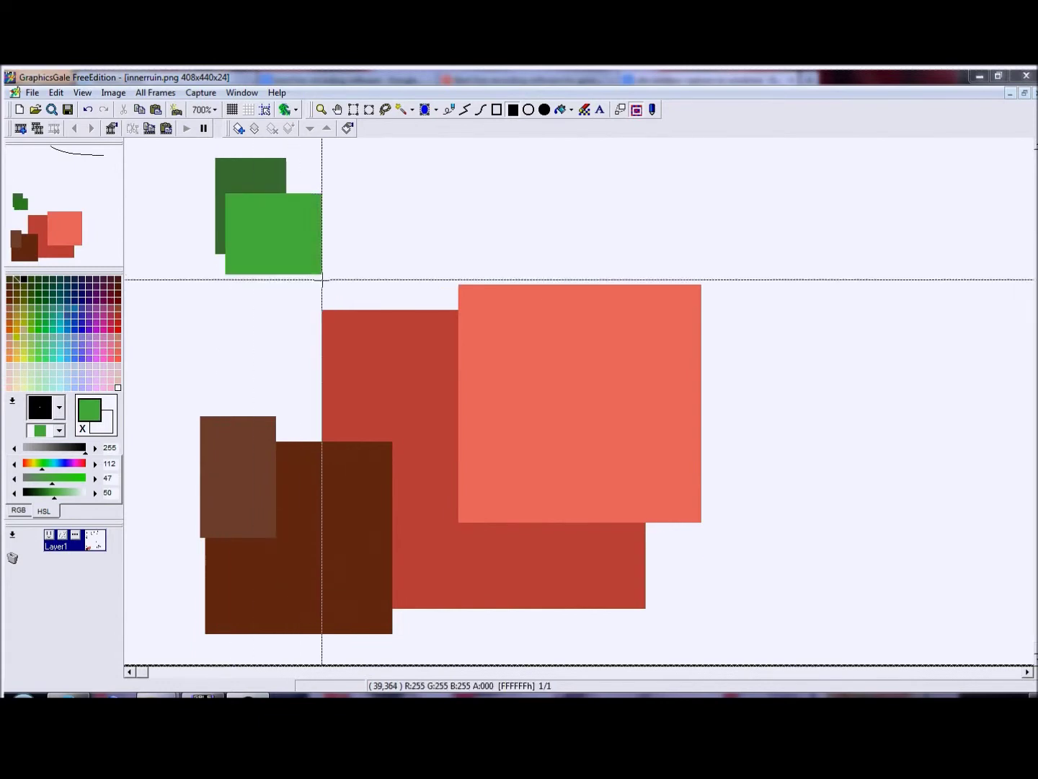
Pick the white background colour and cover all the green, red and brown swatches with filled white rectangles
{"action": "right_click", "coordinate": [326, 185]}
{"action": "left_click_drag", "start_coordinate": [210, 159], "coordinate": [327, 283]}
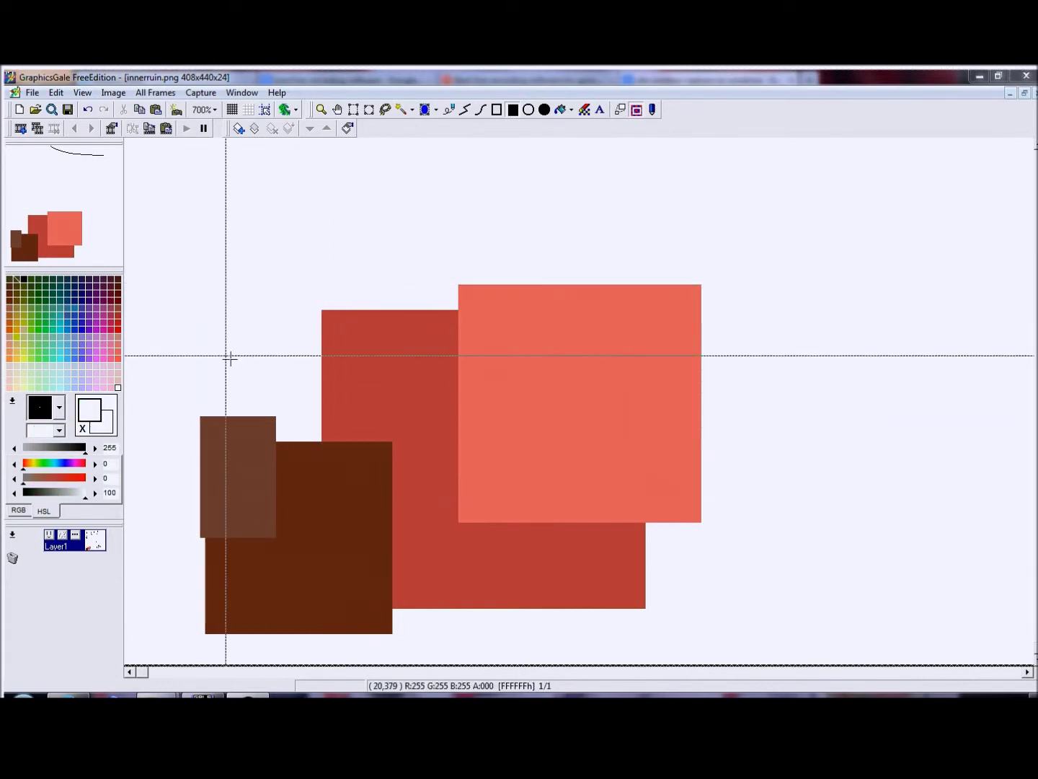
{"action": "left_click_drag", "start_coordinate": [183, 208], "coordinate": [838, 674]}
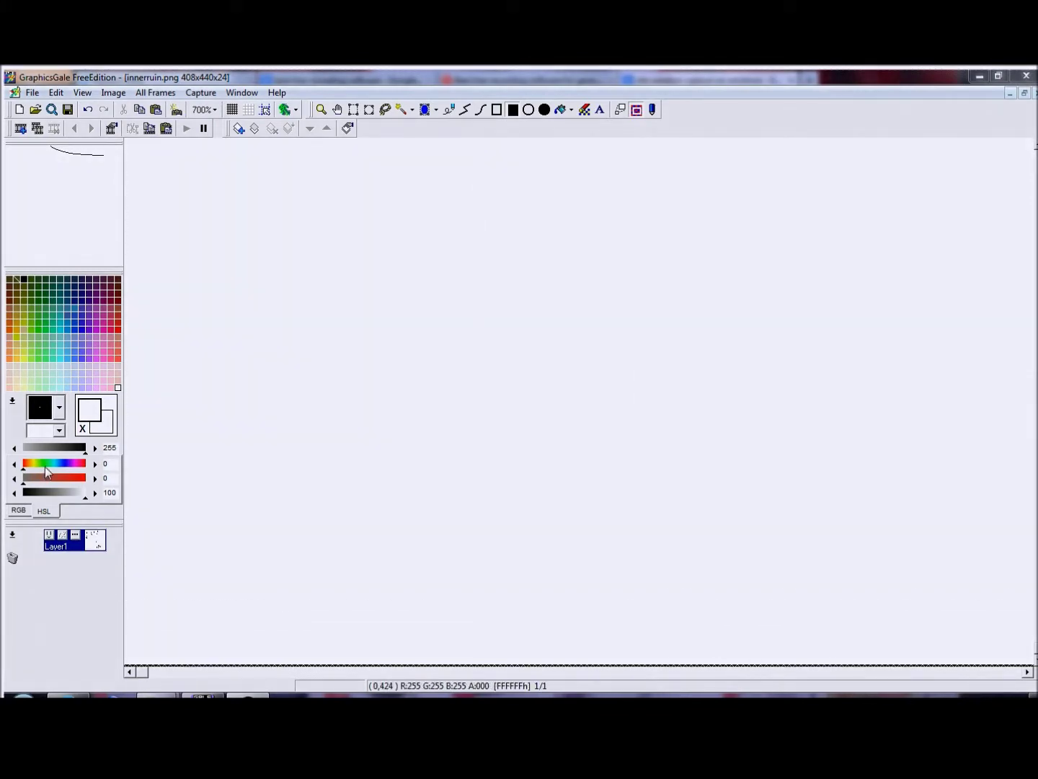
Draw a filled green square on the cleared area, using hue 133, saturation 56 and lightness 50
{"action": "left_click", "coordinate": [46, 466]}
{"action": "left_click", "coordinate": [57, 478]}
{"action": "left_click", "coordinate": [54, 496]}
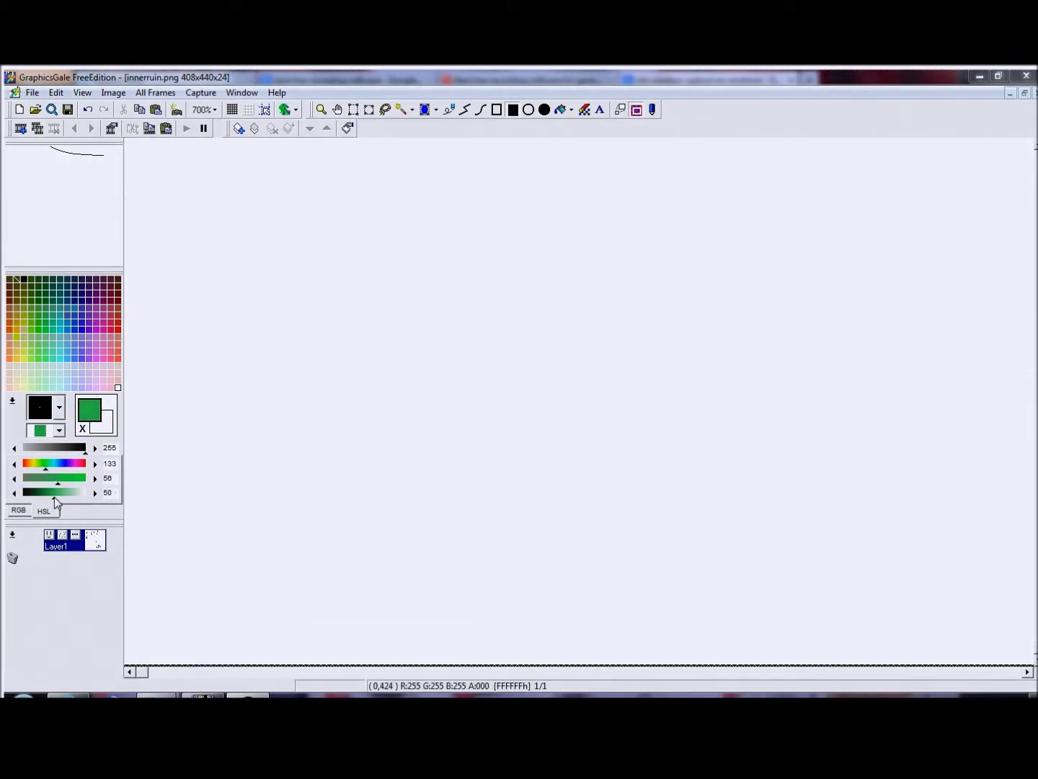
{"action": "left_click_drag", "start_coordinate": [262, 331], "coordinate": [503, 563]}
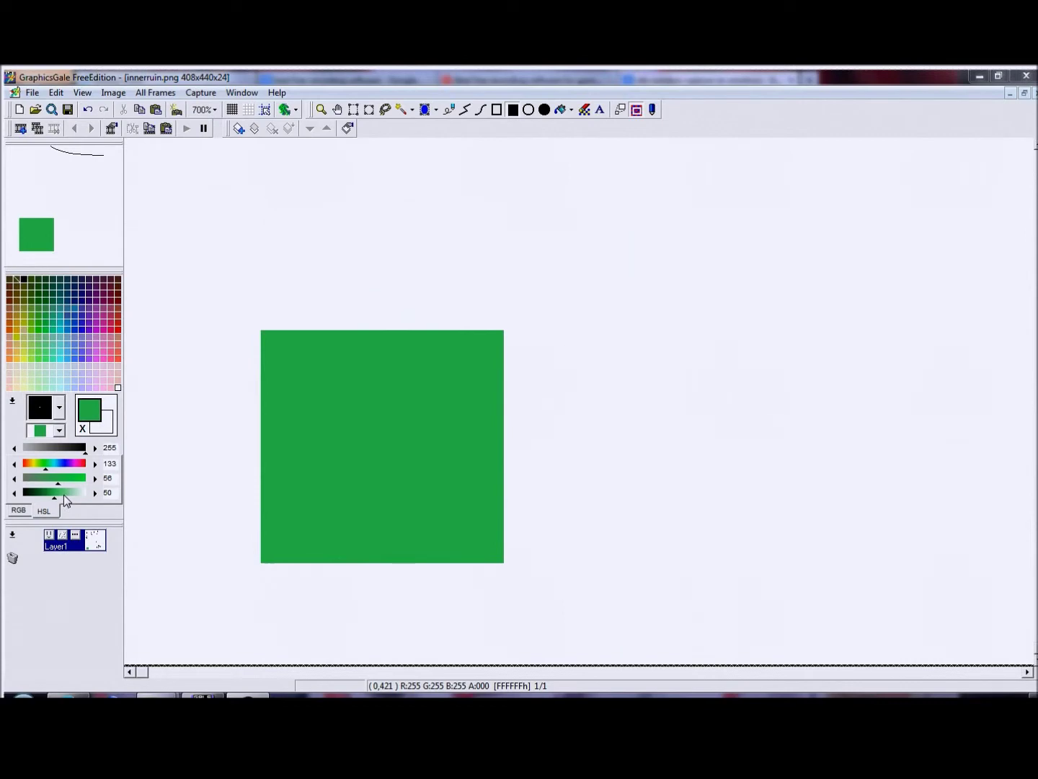
Draw a lighter green filled rectangle over the square's upper-right corner at lightness 65, repainting it at saturations 72, 79 and 88
{"action": "left_click", "coordinate": [64, 494]}
{"action": "left_click_drag", "start_coordinate": [387, 300], "coordinate": [580, 446]}
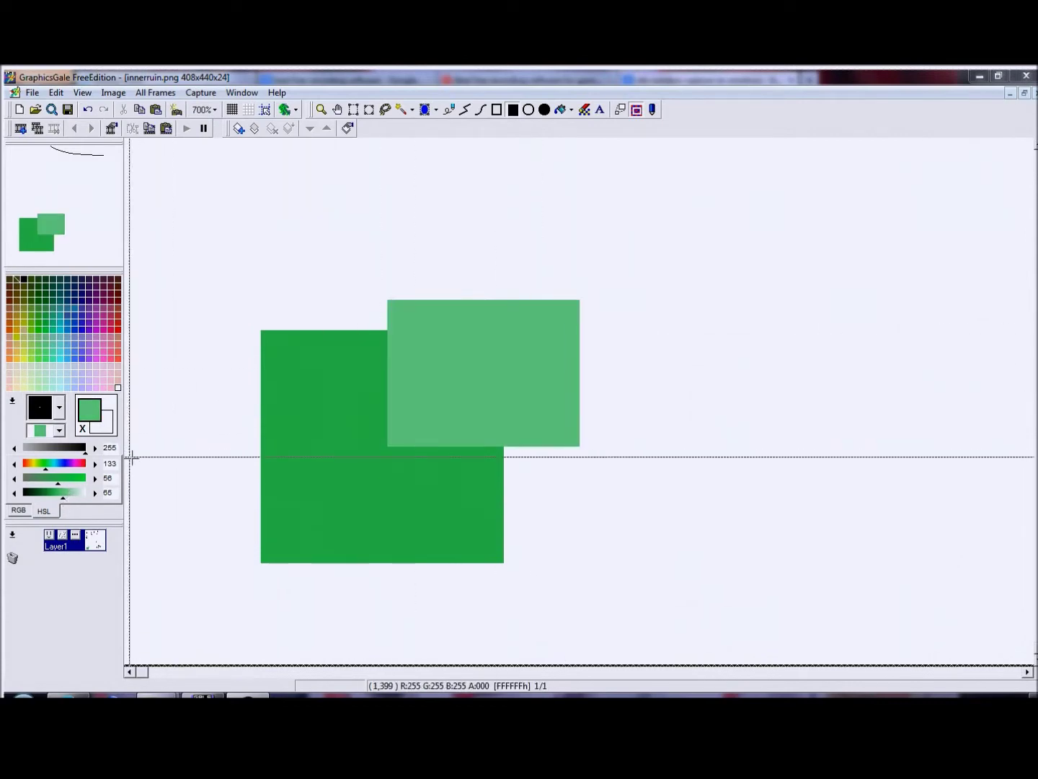
{"action": "left_click", "coordinate": [66, 478]}
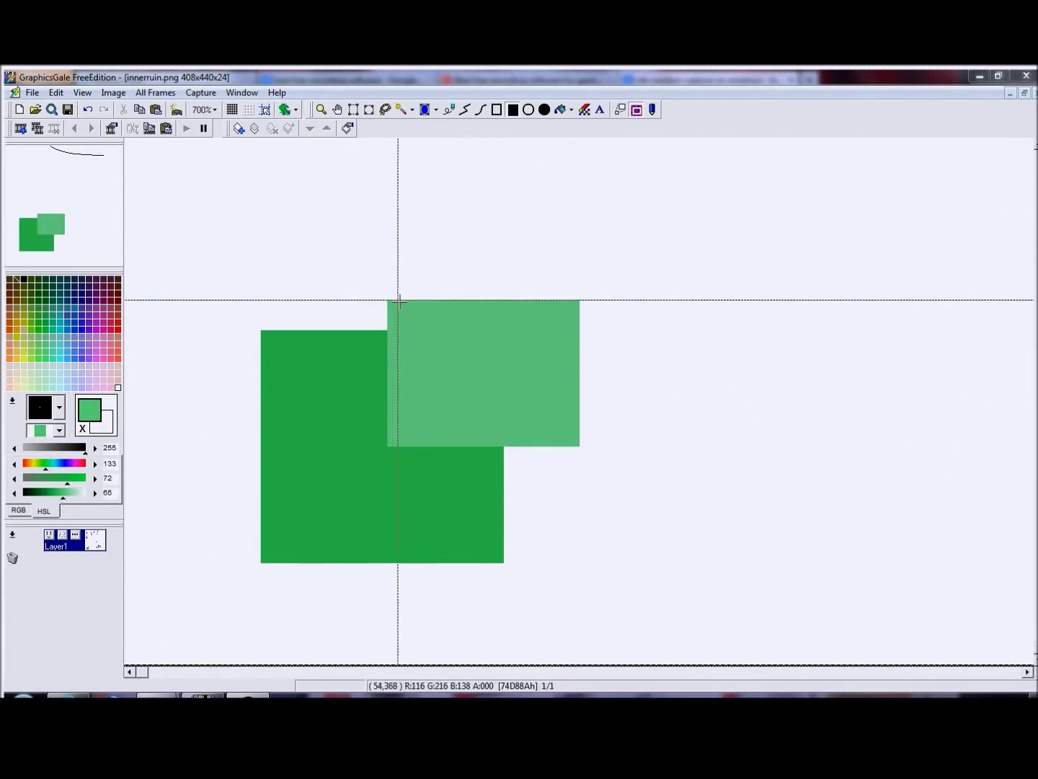
{"action": "left_click_drag", "start_coordinate": [388, 299], "coordinate": [579, 447]}
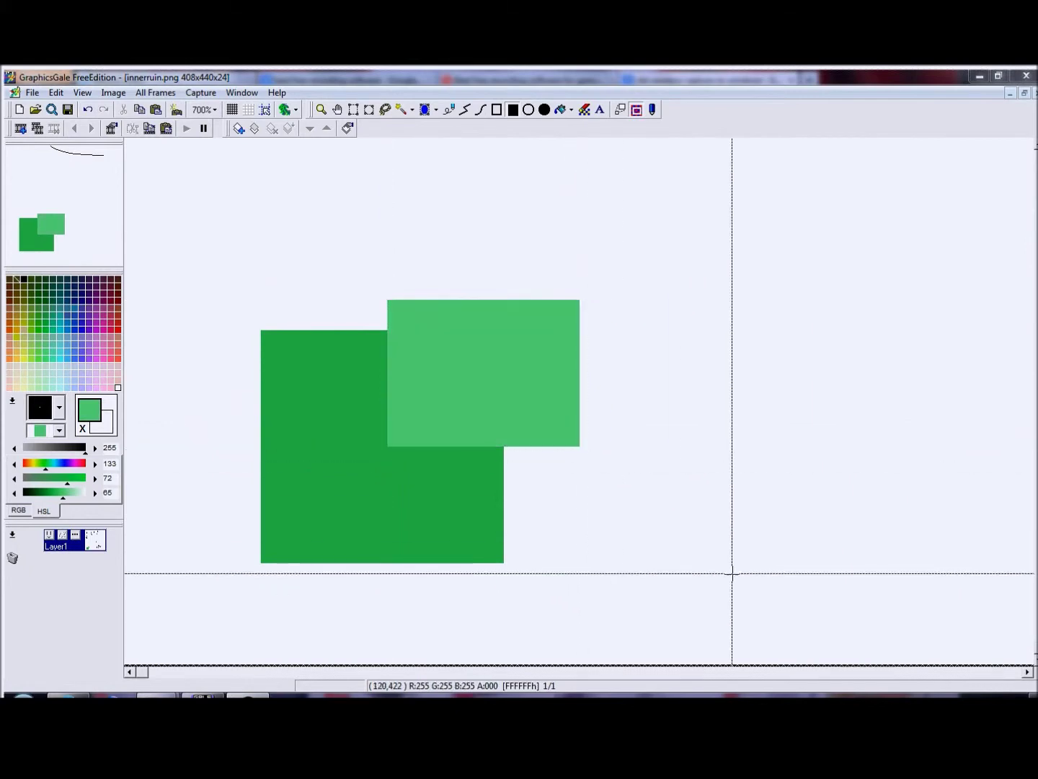
{"action": "left_click", "coordinate": [72, 478]}
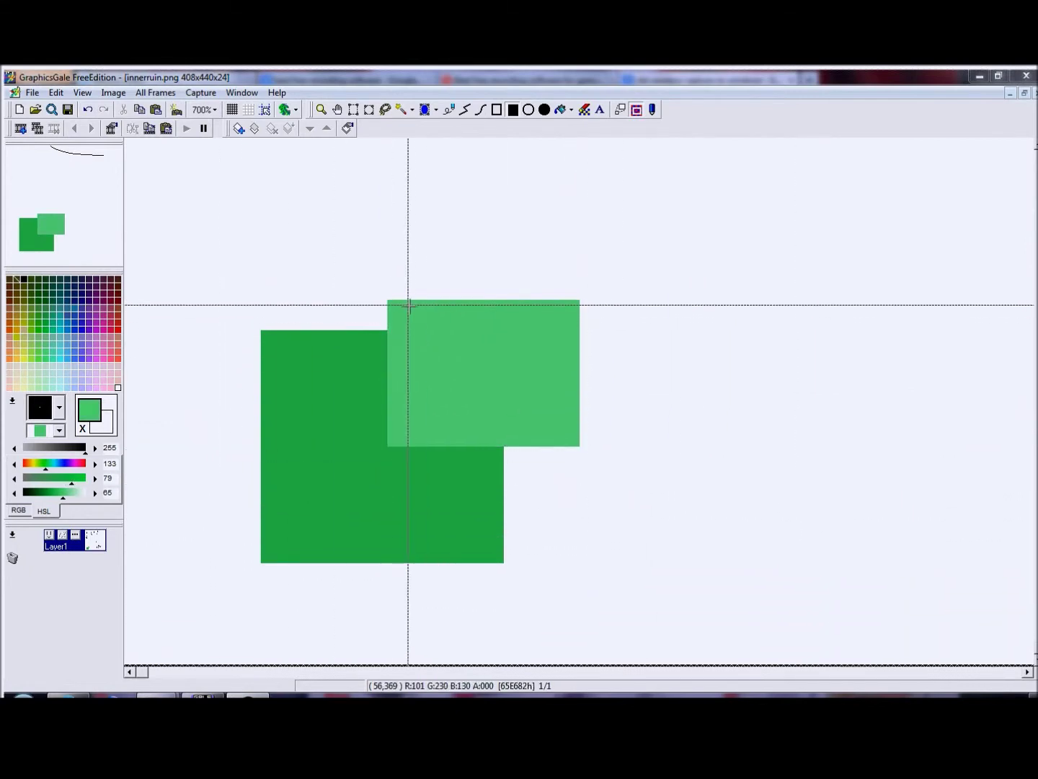
{"action": "left_click_drag", "start_coordinate": [387, 300], "coordinate": [580, 446]}
{"action": "left_click", "coordinate": [79, 479]}
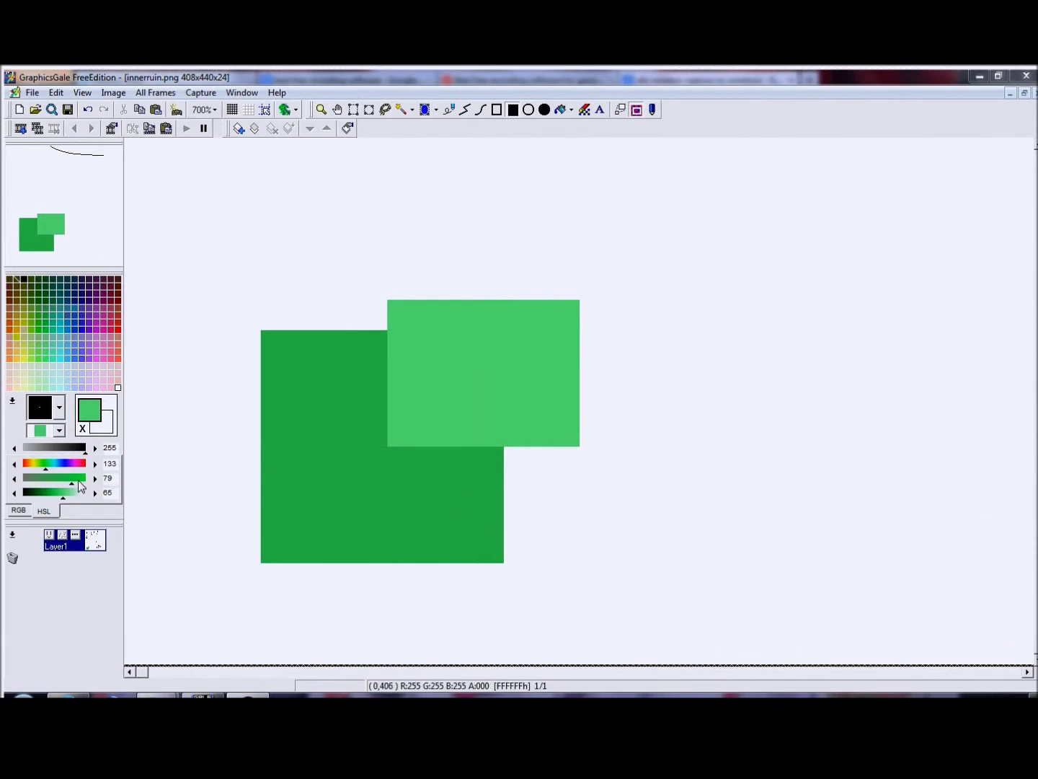
{"action": "left_click_drag", "start_coordinate": [388, 300], "coordinate": [580, 446]}
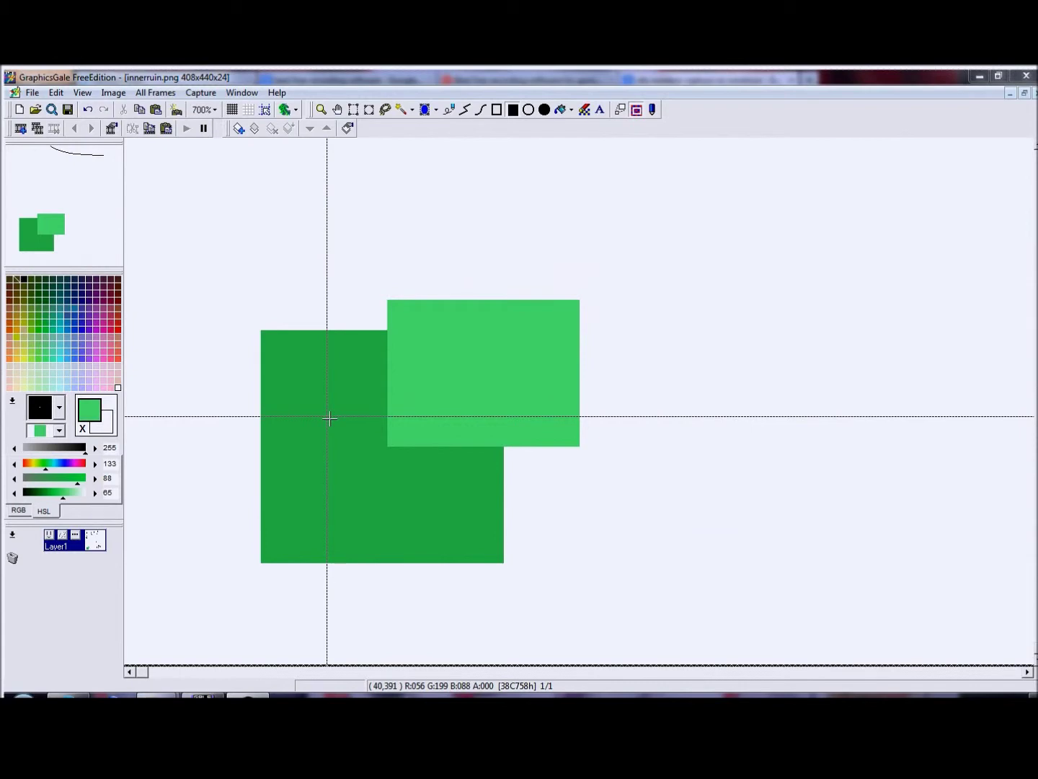
Draw a dark green shadow rectangle over the square's lower-left corner at lightness 31 and repaint it with saturation 48
{"action": "left_click", "coordinate": [42, 493]}
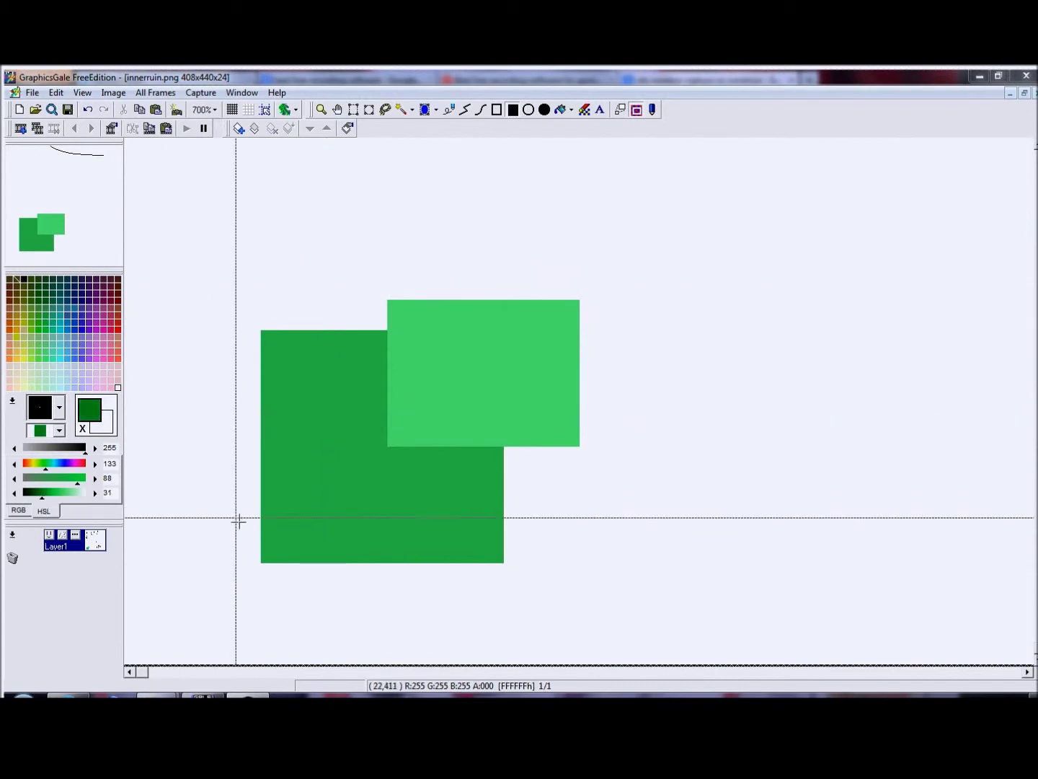
{"action": "left_click_drag", "start_coordinate": [176, 473], "coordinate": [407, 649]}
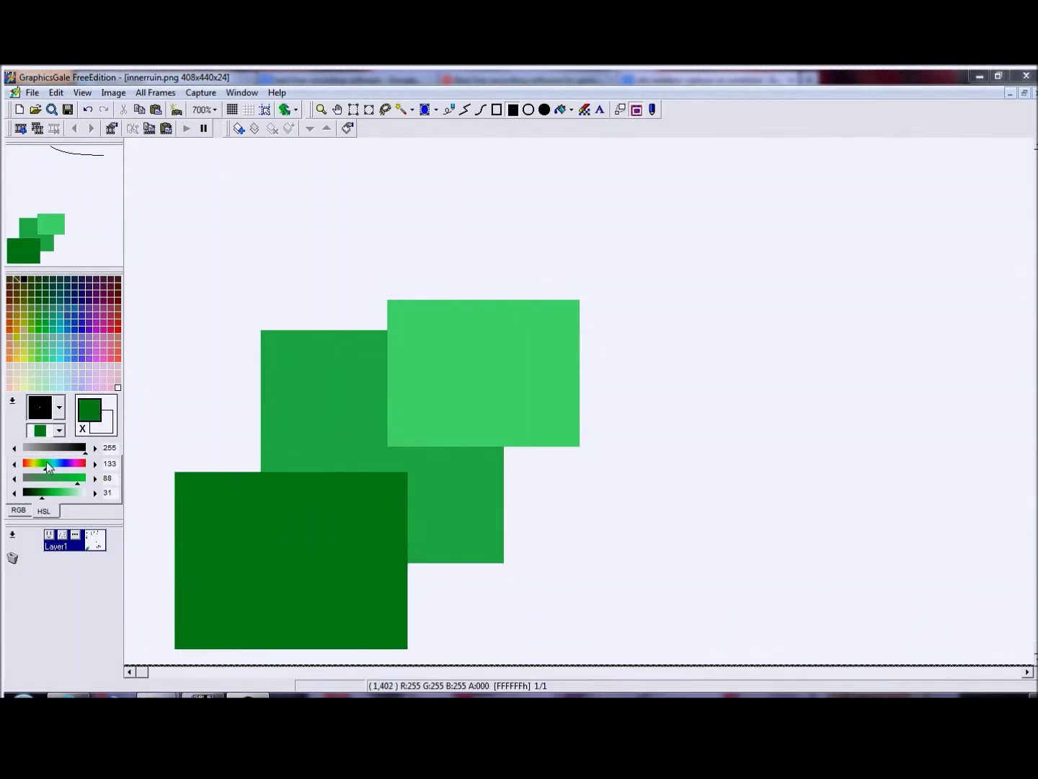
{"action": "left_click", "coordinate": [59, 482]}
{"action": "left_click_drag", "start_coordinate": [175, 472], "coordinate": [407, 649]}
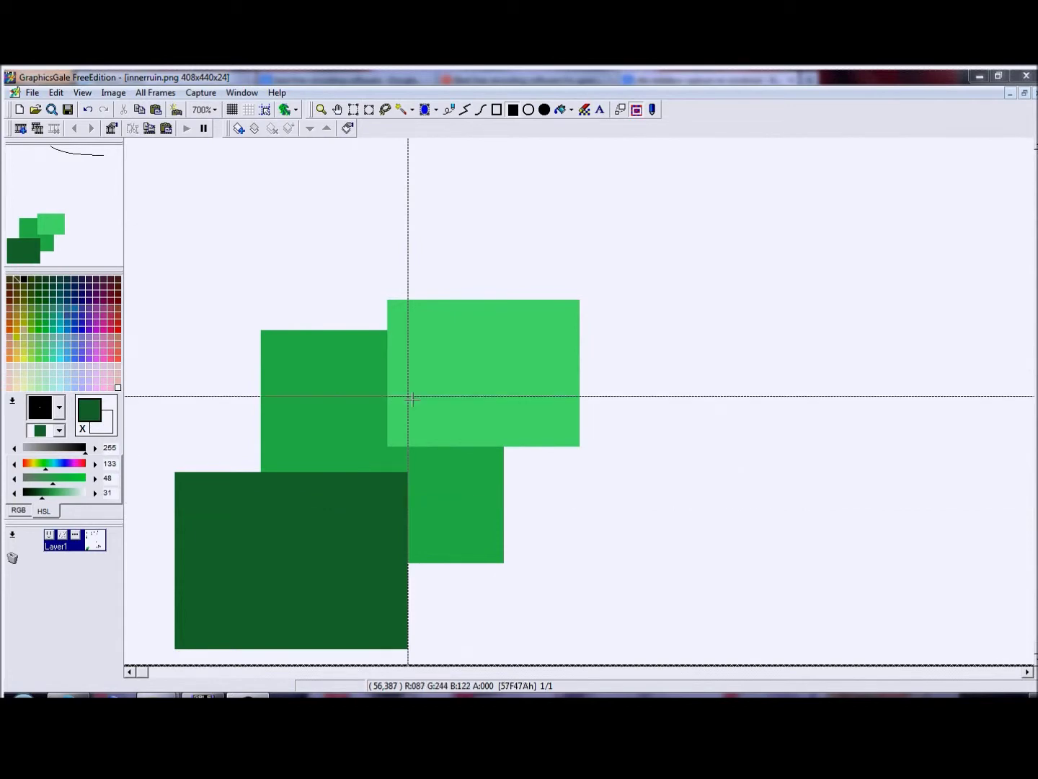
Cover the green swatches with white and draw a large filled yellow square using hue 58, saturation 73 and lightness 51
{"action": "left_click_drag", "start_coordinate": [155, 248], "coordinate": [762, 670]}
{"action": "key", "text": "Delete"}
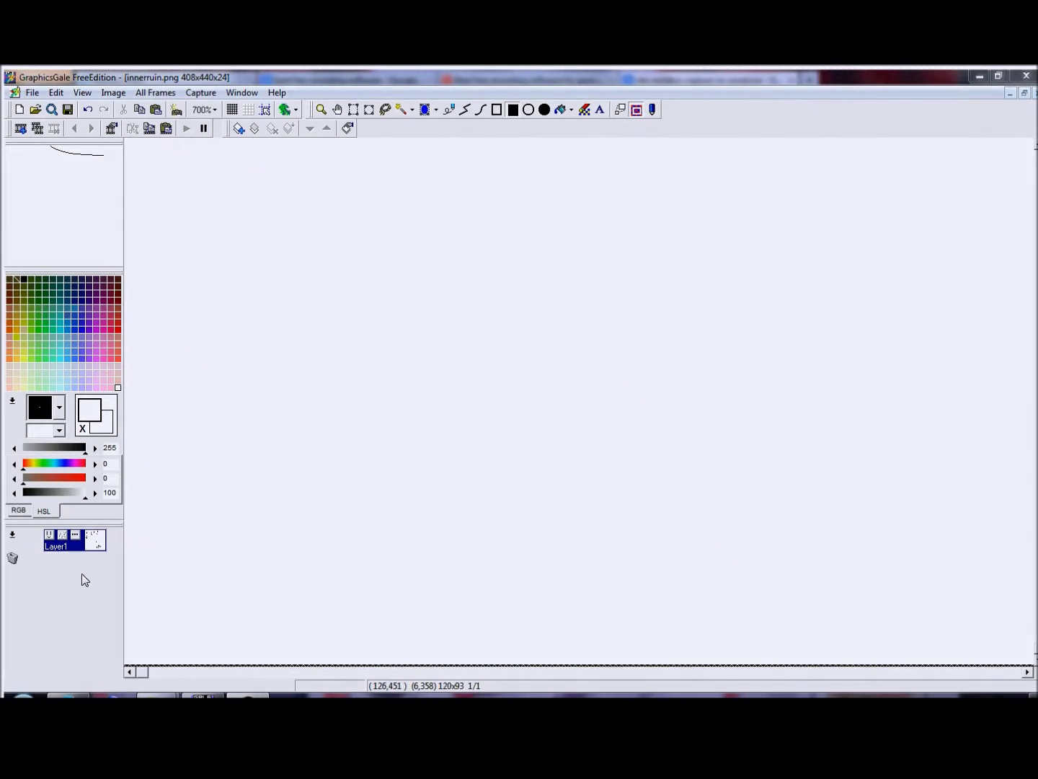
{"action": "left_click", "coordinate": [33, 464]}
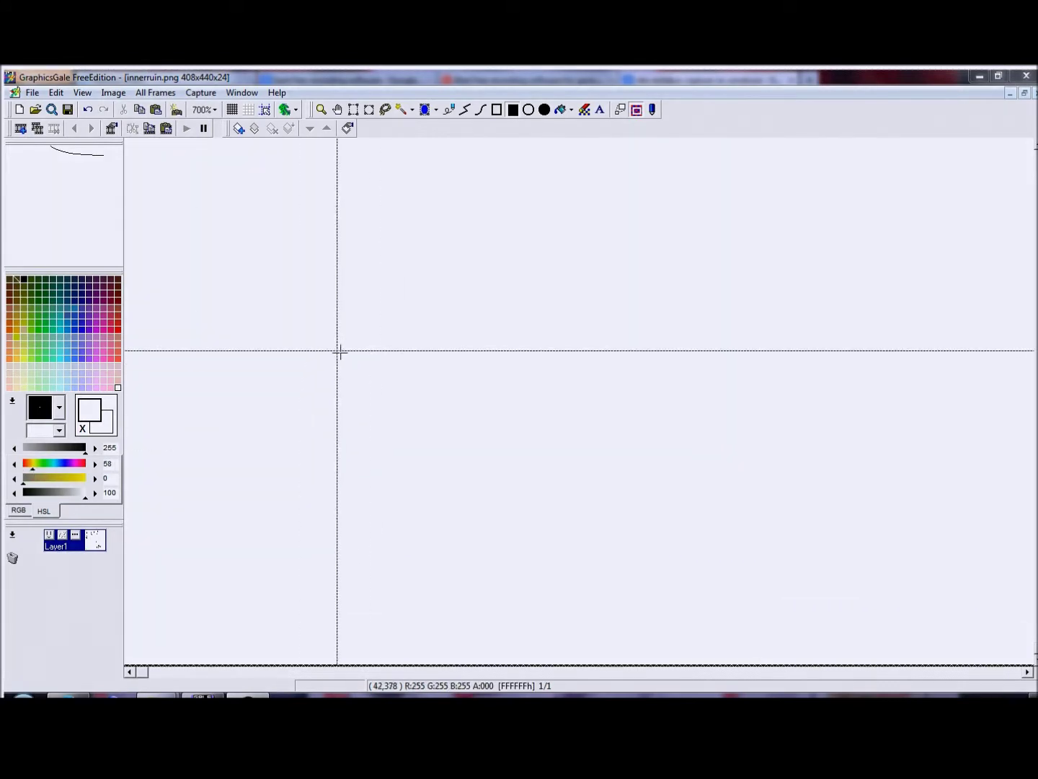
{"action": "left_click", "coordinate": [54, 479]}
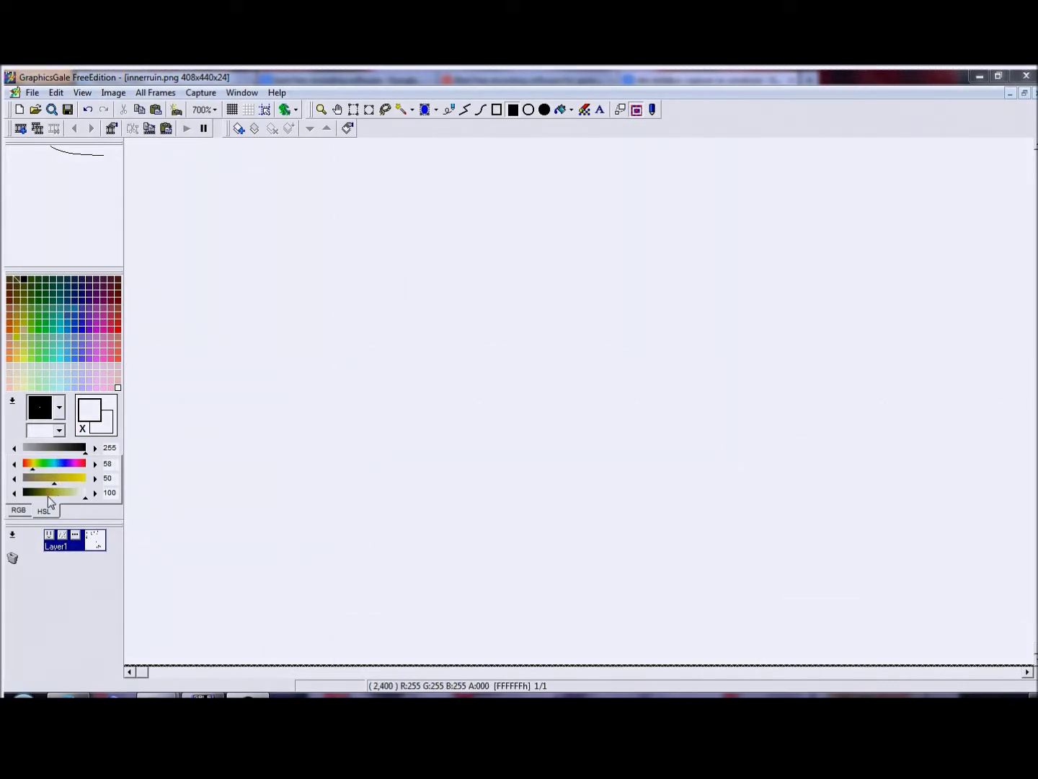
{"action": "left_click", "coordinate": [50, 496]}
{"action": "left_click", "coordinate": [68, 478]}
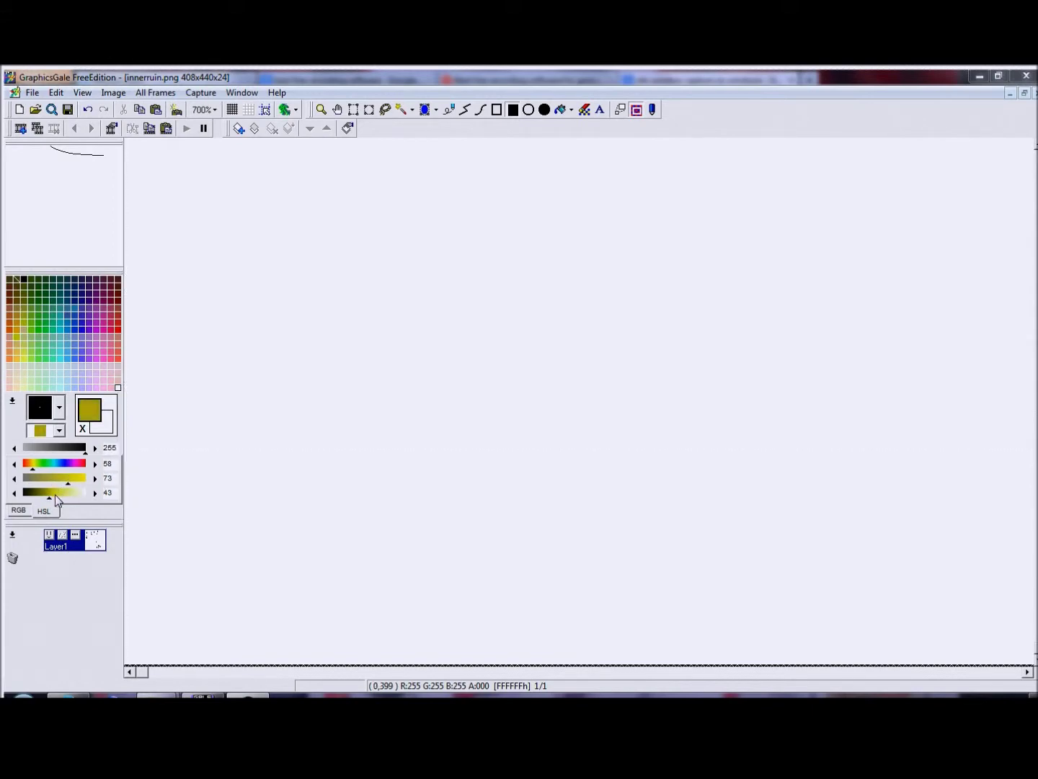
{"action": "left_click", "coordinate": [55, 494]}
{"action": "key", "text": "ctrl+z"}
{"action": "left_click_drag", "start_coordinate": [313, 264], "coordinate": [448, 401]}
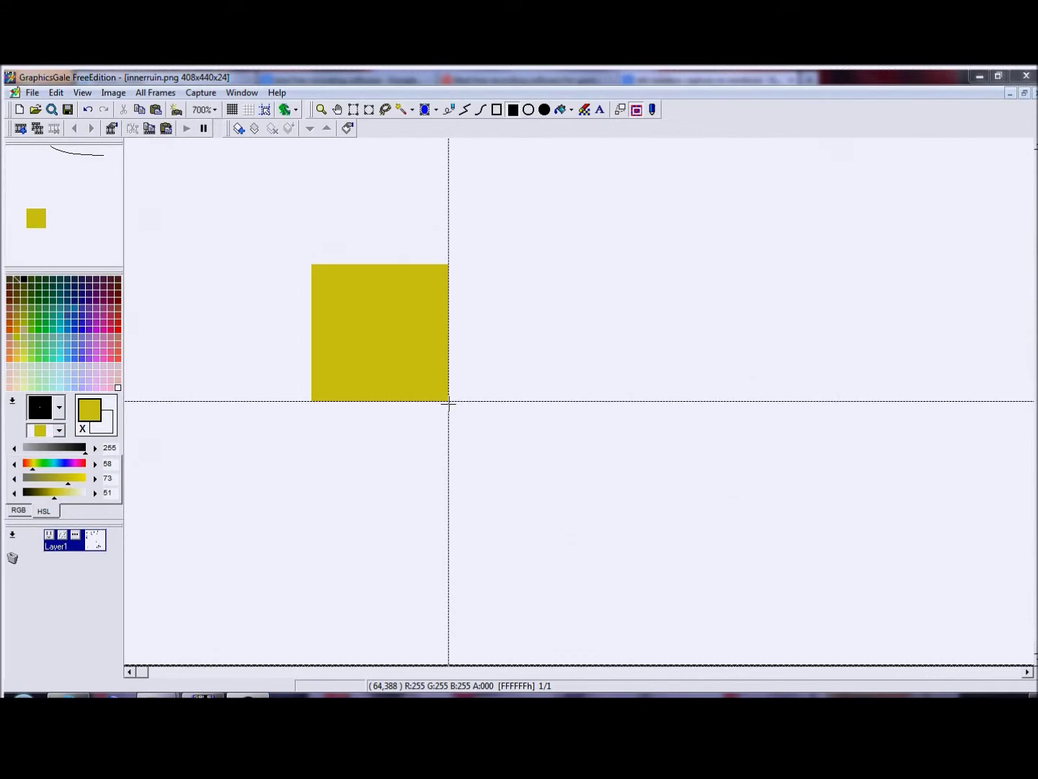
{"action": "left_click_drag", "start_coordinate": [287, 219], "coordinate": [606, 527]}
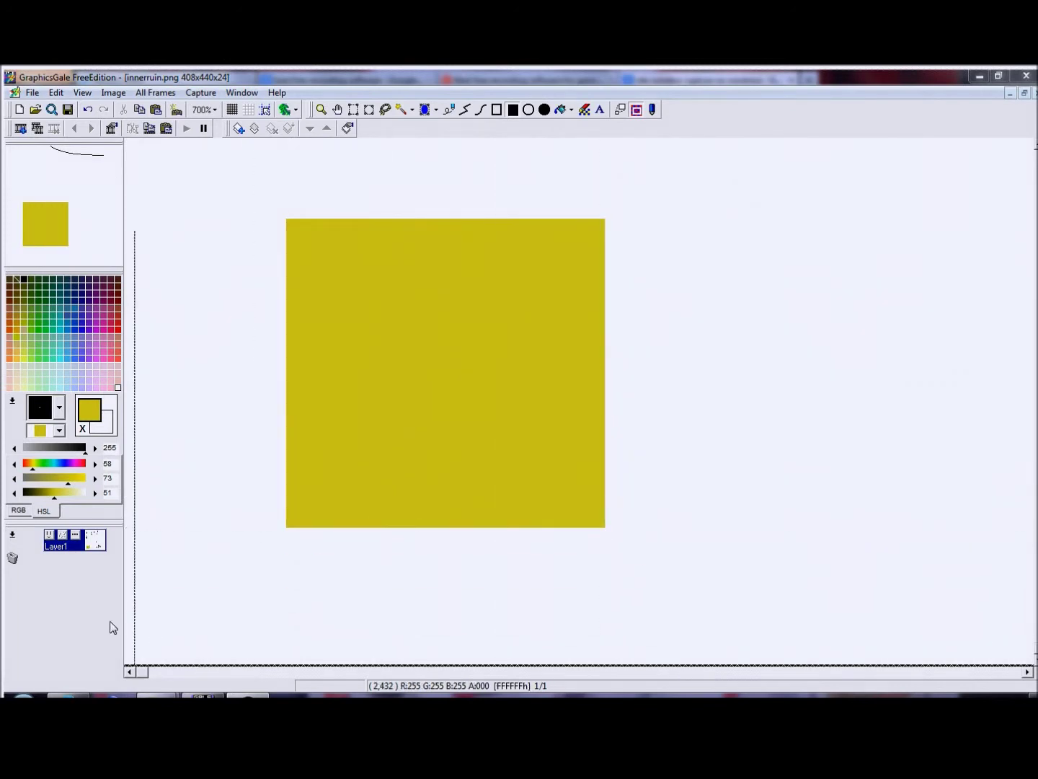
Draw a shadow rectangle at lightness 32 over the yellow square's lower-left corner and a highlight rectangle at lightness 67 over its upper-right corner
{"action": "left_click", "coordinate": [43, 496]}
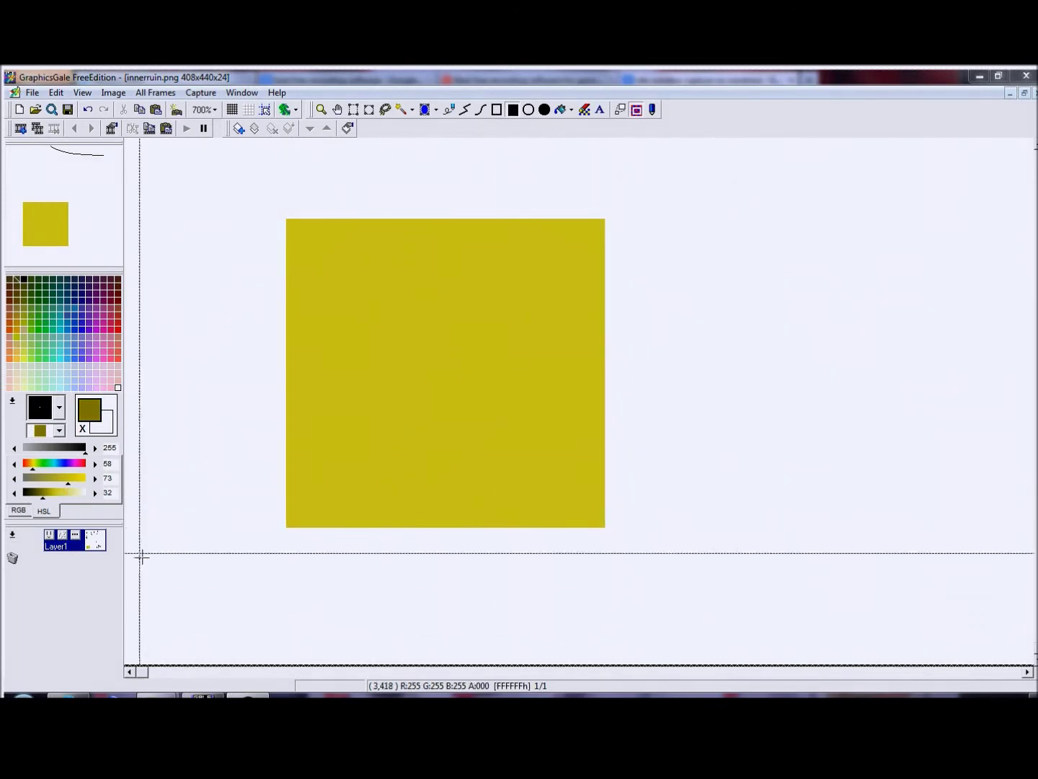
{"action": "left_click_drag", "start_coordinate": [185, 412], "coordinate": [347, 634]}
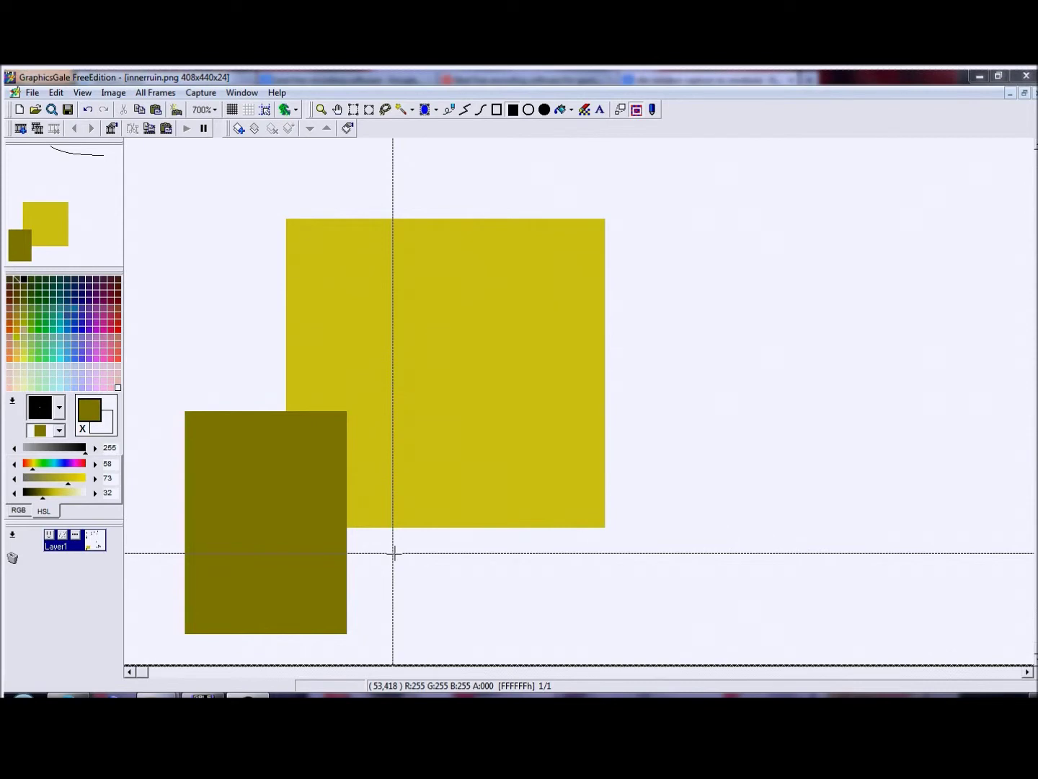
{"action": "left_click", "coordinate": [71, 492]}
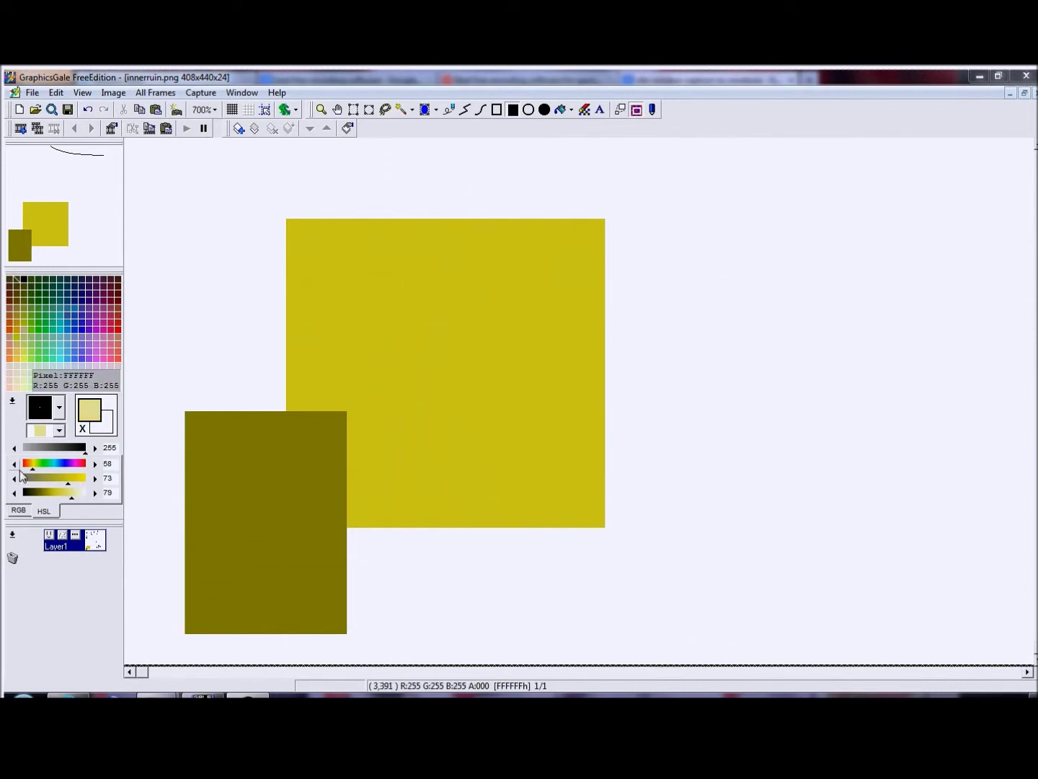
{"action": "left_click", "coordinate": [65, 496]}
{"action": "left_click_drag", "start_coordinate": [498, 177], "coordinate": [645, 385]}
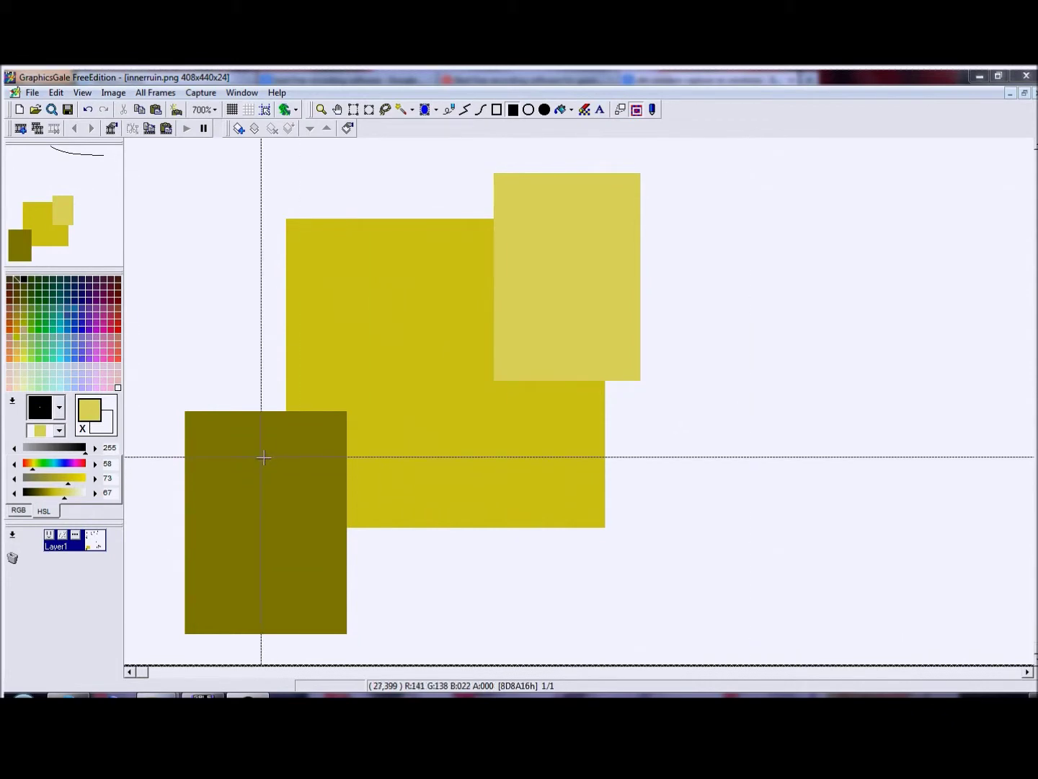
Repaint the yellow highlight rectangle with saturation 83 and the shadow rectangle with saturation 84 at lightness 32
{"action": "left_click", "coordinate": [75, 478]}
{"action": "left_click_drag", "start_coordinate": [493, 174], "coordinate": [640, 380]}
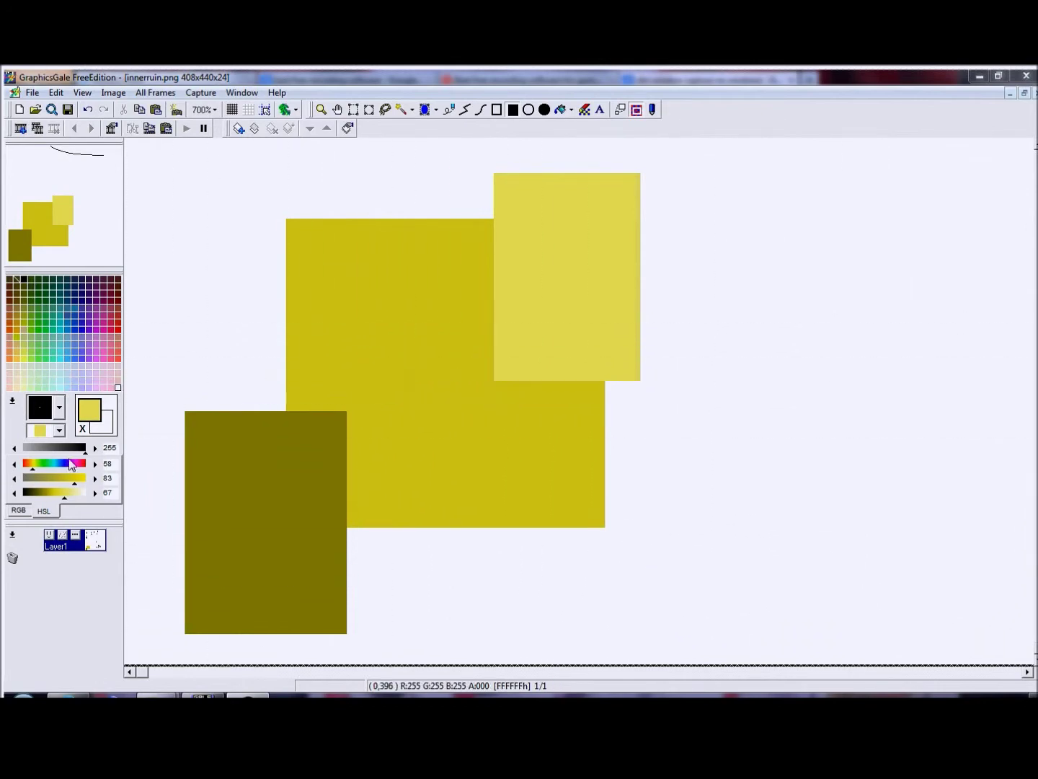
{"action": "left_click", "coordinate": [78, 477]}
{"action": "left_click_drag", "start_coordinate": [64, 492], "coordinate": [60, 491]}
{"action": "right_click", "coordinate": [218, 489]}
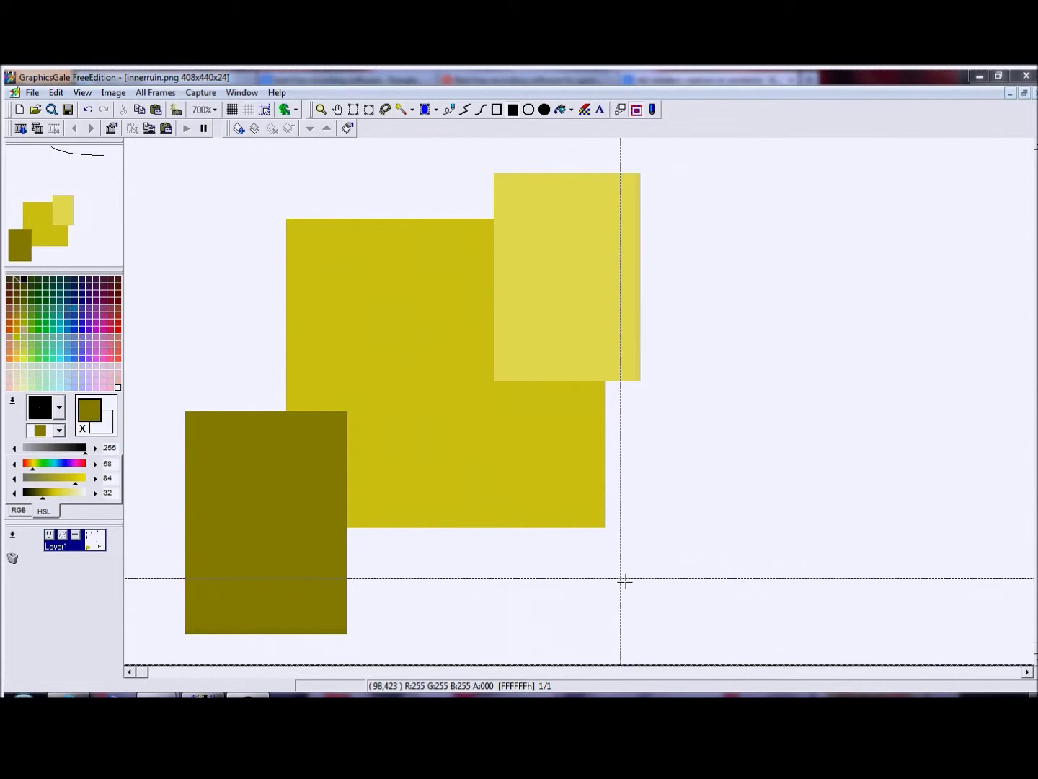
Fill the shadow rectangle with a brown of hue 43, and refill it using hue 51 and lightness 41
{"action": "left_click", "coordinate": [14, 463]}
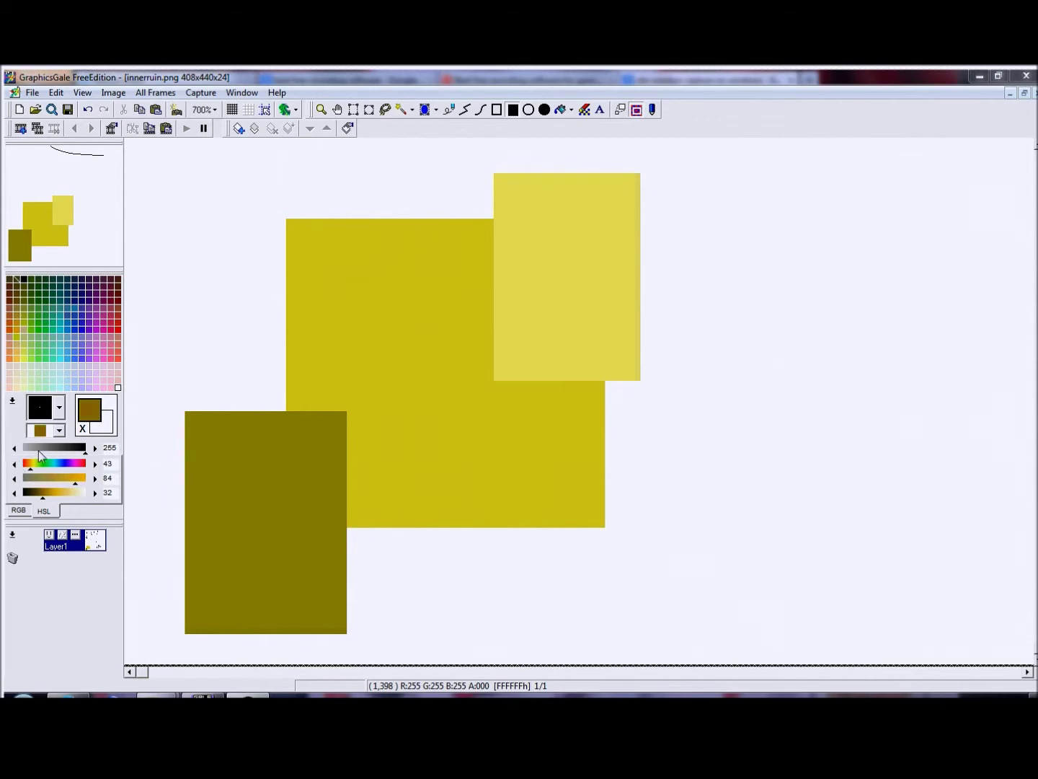
{"action": "left_click", "coordinate": [562, 108]}
{"action": "left_click", "coordinate": [296, 431]}
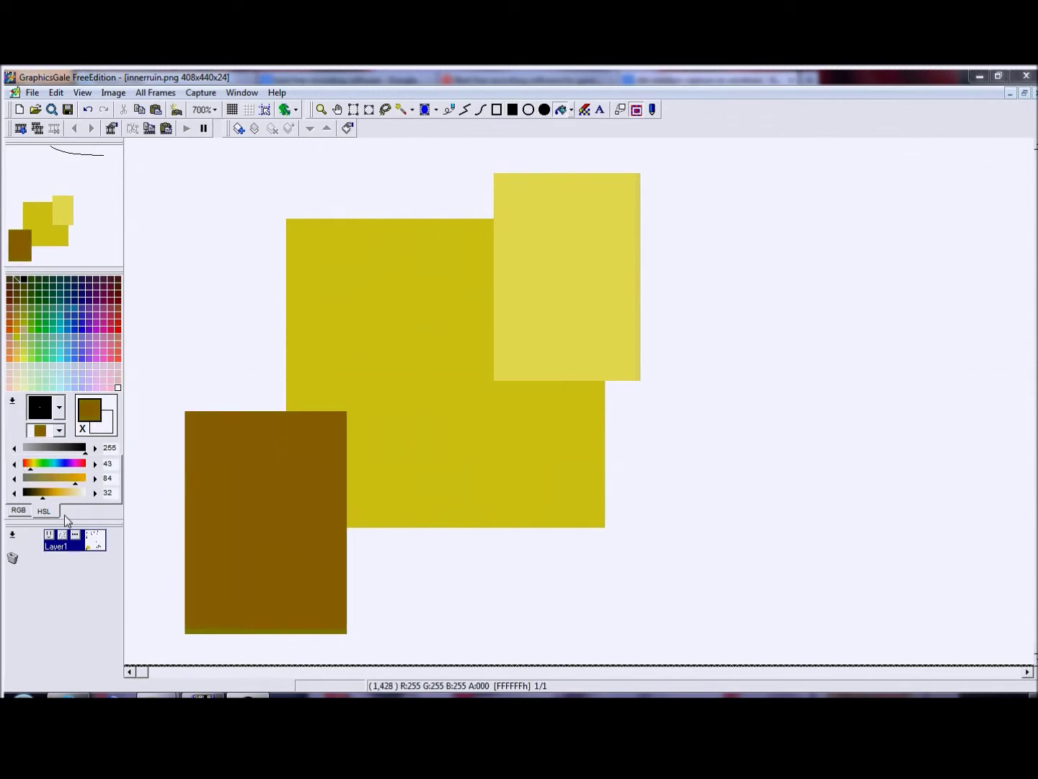
{"action": "left_click", "coordinate": [49, 492]}
{"action": "left_click", "coordinate": [94, 464]}
{"action": "left_click", "coordinate": [187, 498]}
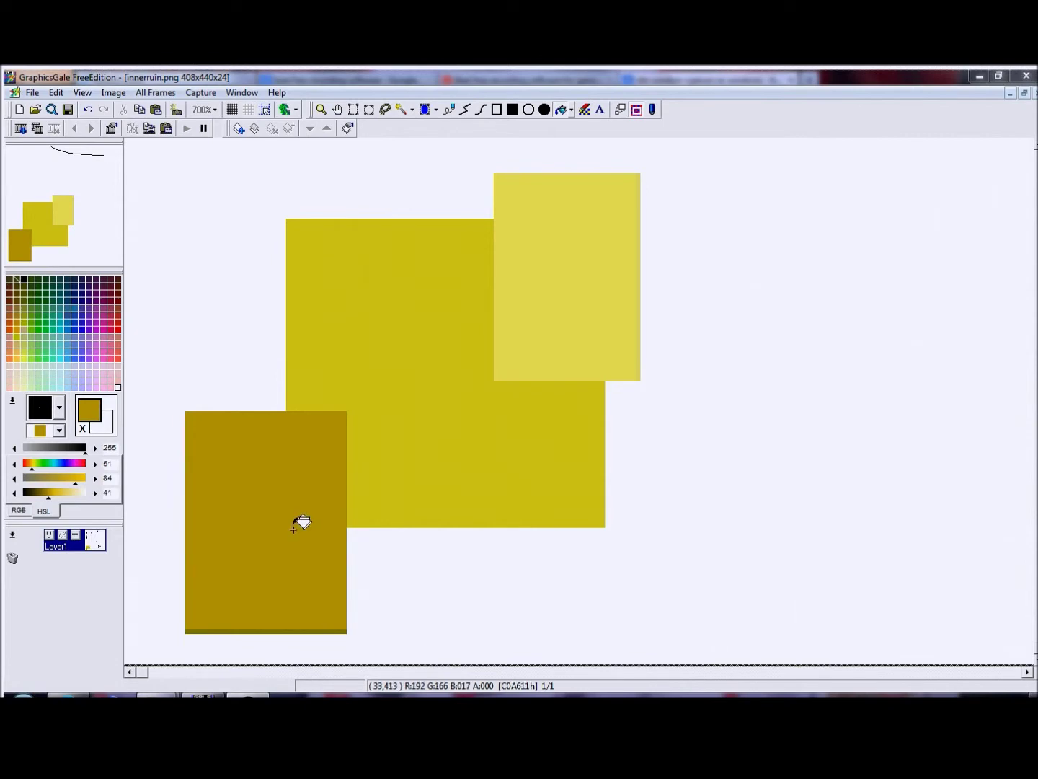
Fill the highlight rectangle using hue 51 and lightness 69, and refill it with the hue raised to 66
{"action": "left_click", "coordinate": [67, 495]}
{"action": "left_click", "coordinate": [535, 330]}
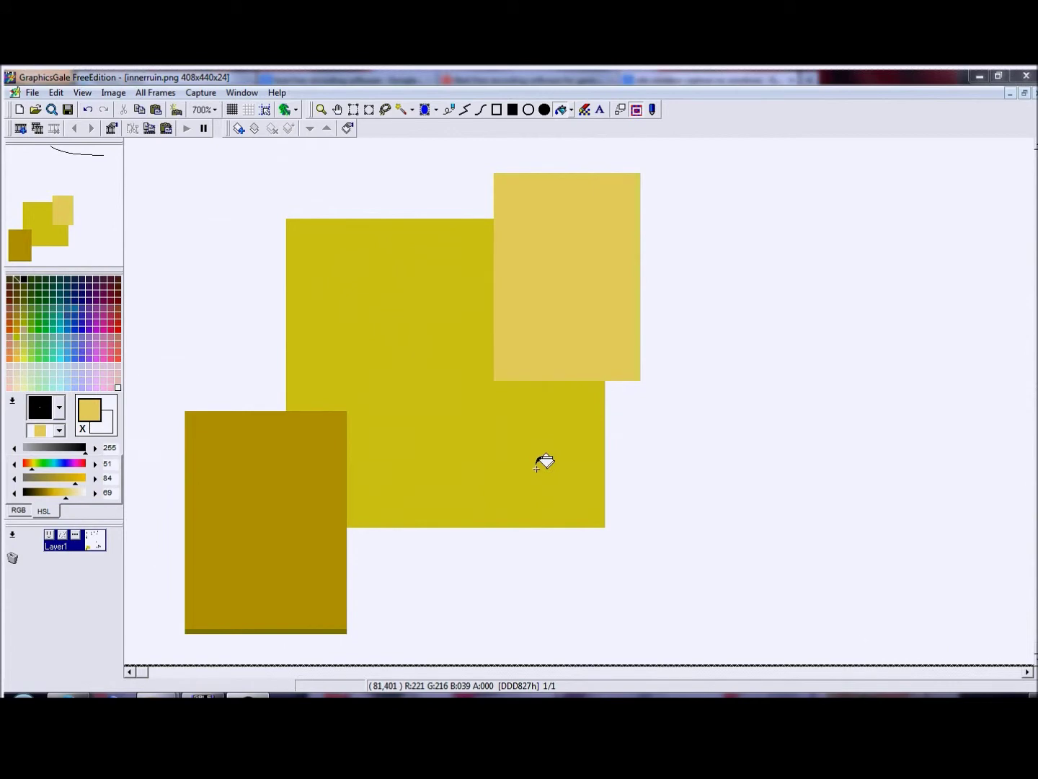
{"action": "left_click", "coordinate": [94, 464]}
{"action": "left_click", "coordinate": [94, 463]}
{"action": "left_click", "coordinate": [95, 463]}
{"action": "left_click", "coordinate": [94, 464]}
{"action": "left_click", "coordinate": [94, 463]}
{"action": "left_click", "coordinate": [95, 464]}
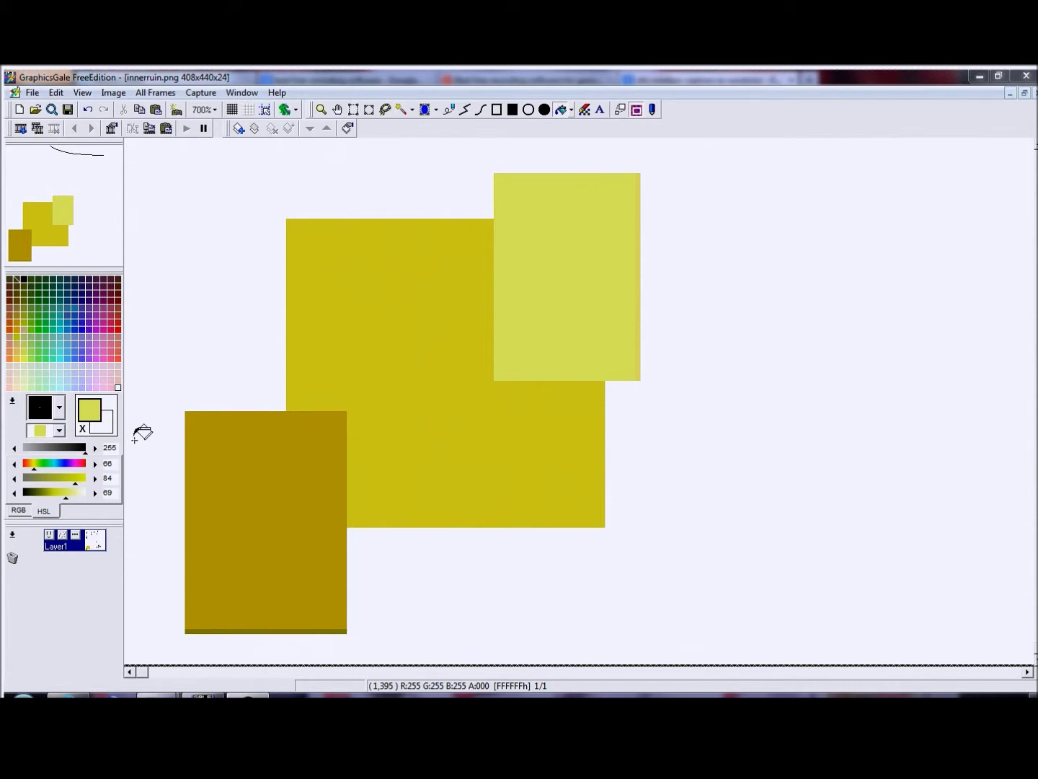
Lower the hue to 59 and refill the highlight rectangle with that yellow
{"action": "left_click", "coordinate": [15, 464]}
{"action": "left_click", "coordinate": [14, 463]}
{"action": "left_click", "coordinate": [14, 463]}
{"action": "left_click", "coordinate": [14, 464]}
{"action": "left_click", "coordinate": [14, 464]}
{"action": "left_click", "coordinate": [15, 463]}
{"action": "left_click", "coordinate": [15, 464]}
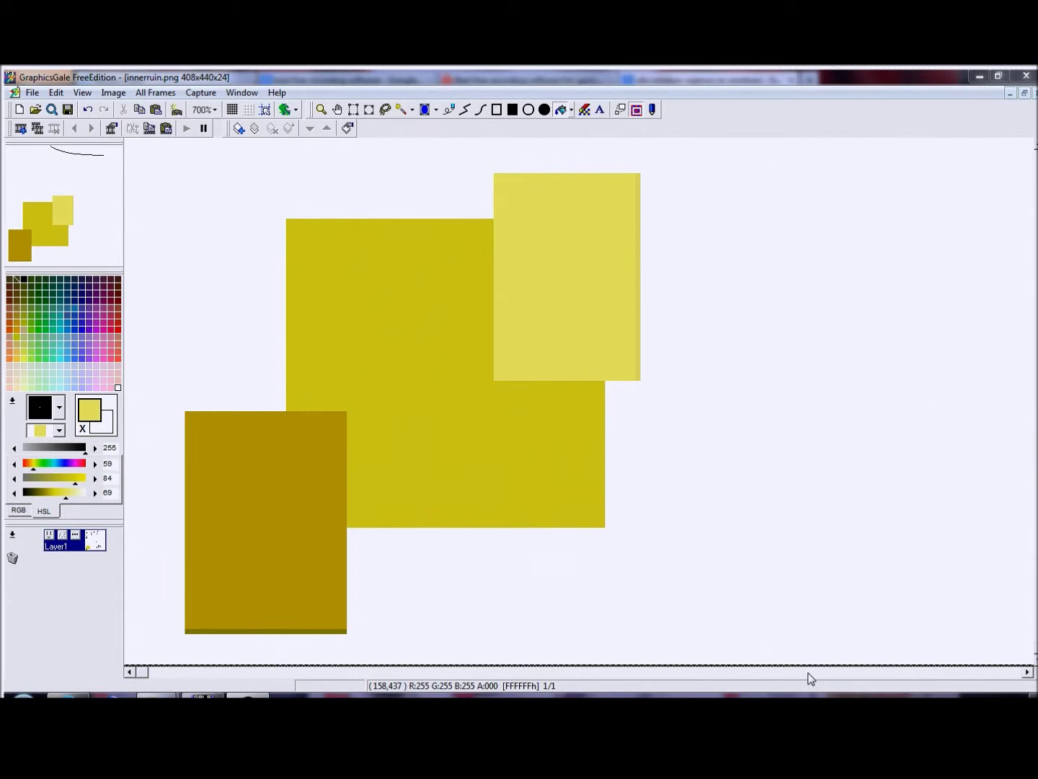
Shift the drawing colour's hue to orange values of 29 and 25
{"action": "left_click", "coordinate": [29, 463]}
{"action": "left_click", "coordinate": [29, 463]}
{"action": "left_click", "coordinate": [29, 462]}
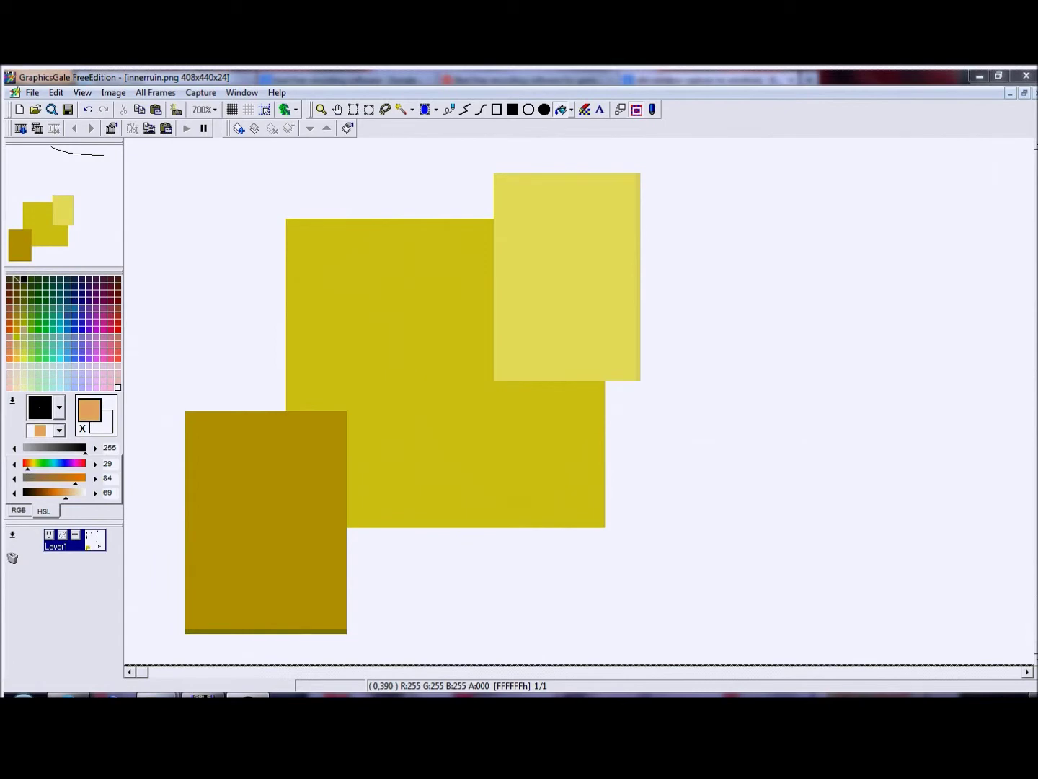
{"action": "left_click_drag", "start_coordinate": [27, 469], "coordinate": [28, 466]}
Cover the yellow swatches with white and draw a filled tan rectangle using hue 37, saturation 44 and lightness 68
{"action": "left_click", "coordinate": [513, 109]}
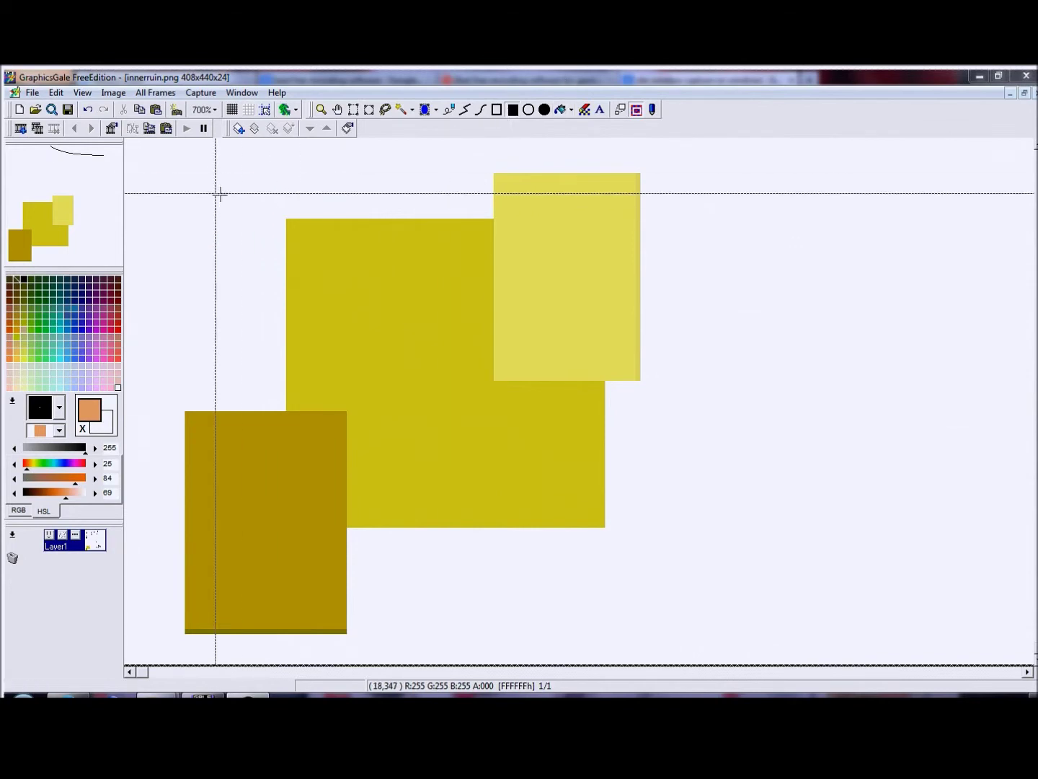
{"action": "left_click_drag", "start_coordinate": [161, 167], "coordinate": [692, 648]}
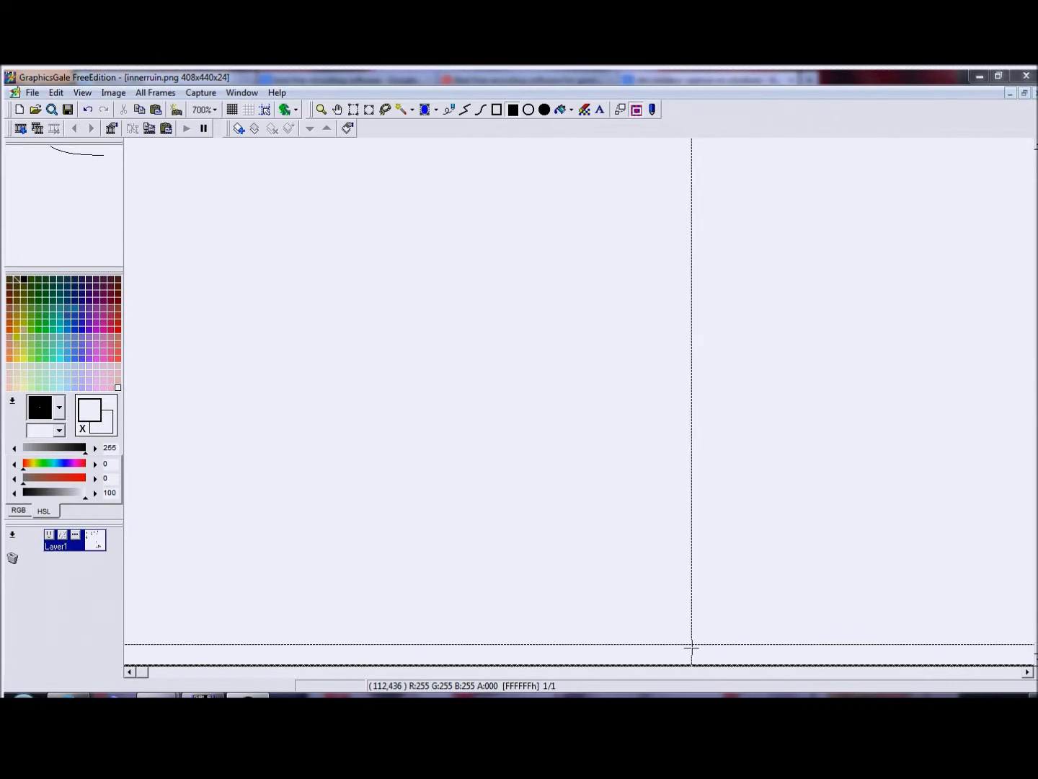
{"action": "left_click", "coordinate": [29, 465]}
{"action": "left_click", "coordinate": [49, 479]}
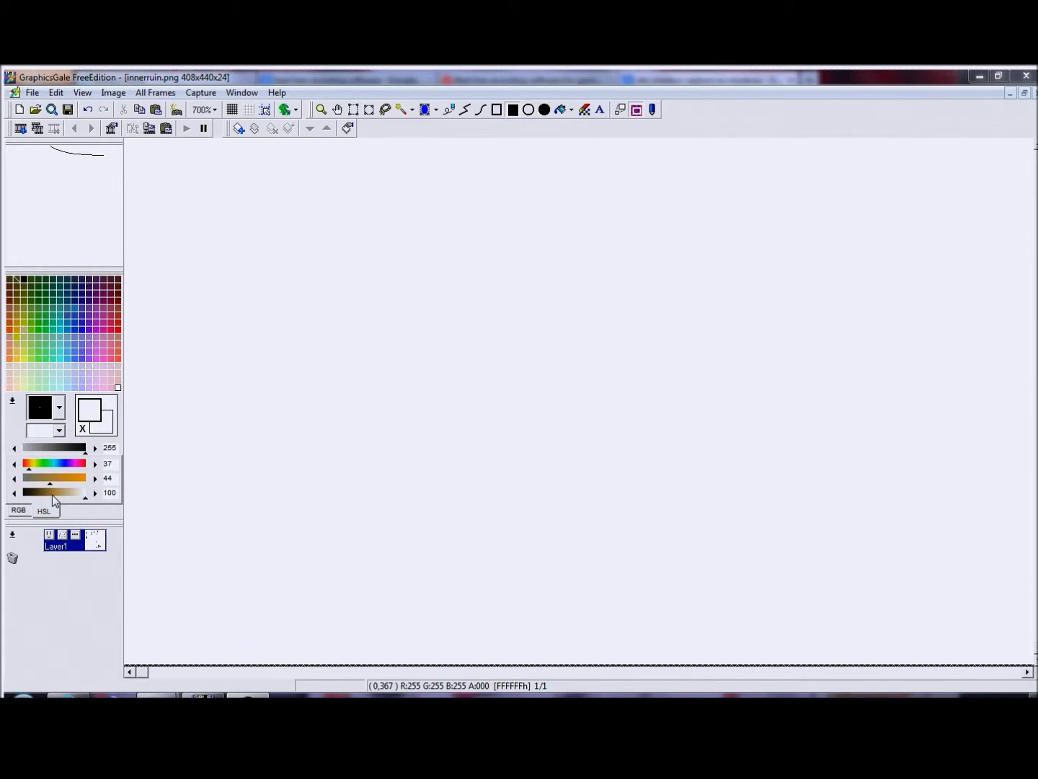
{"action": "left_click", "coordinate": [75, 498]}
{"action": "left_click_drag", "start_coordinate": [75, 497], "coordinate": [65, 498]}
{"action": "left_click", "coordinate": [513, 109]}
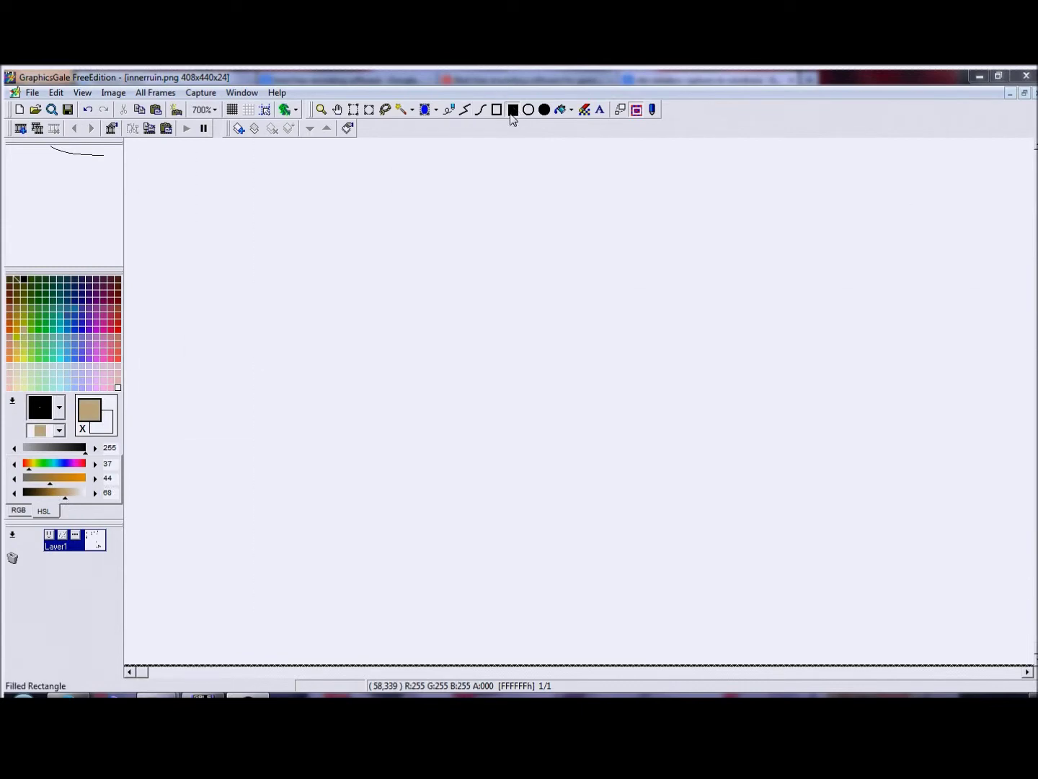
{"action": "left_click_drag", "start_coordinate": [356, 214], "coordinate": [670, 411]}
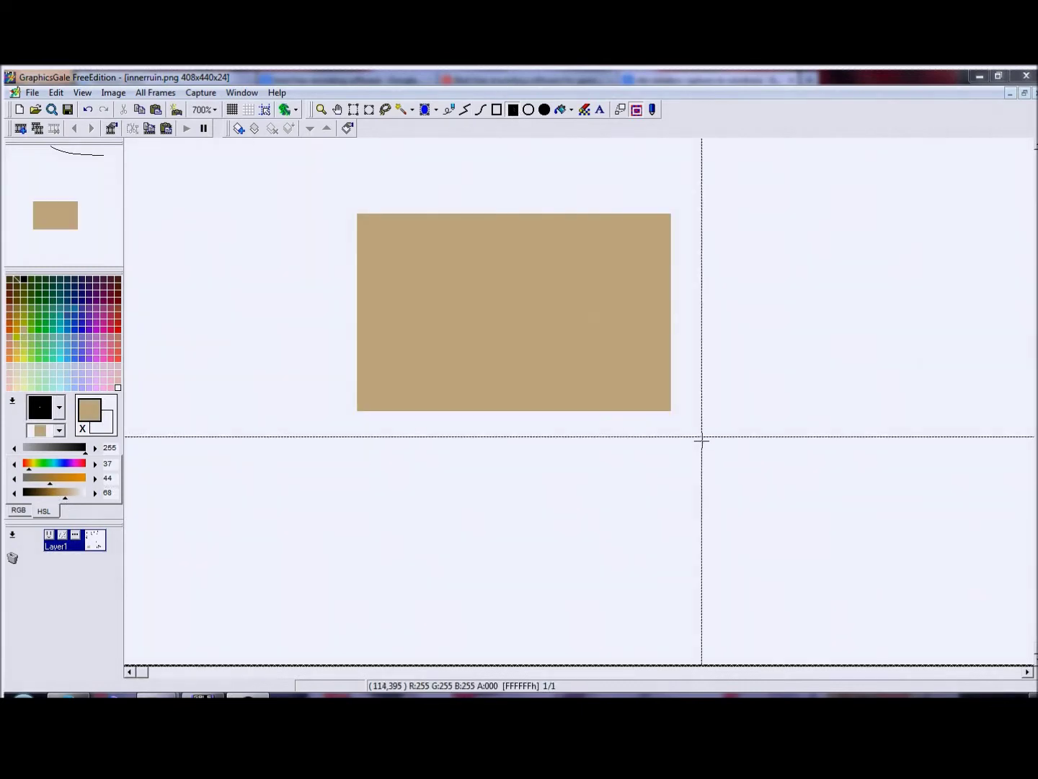
Draw a slightly smaller filled rectangle over the tan one, changing only the hue to 25
{"action": "left_click", "coordinate": [28, 467]}
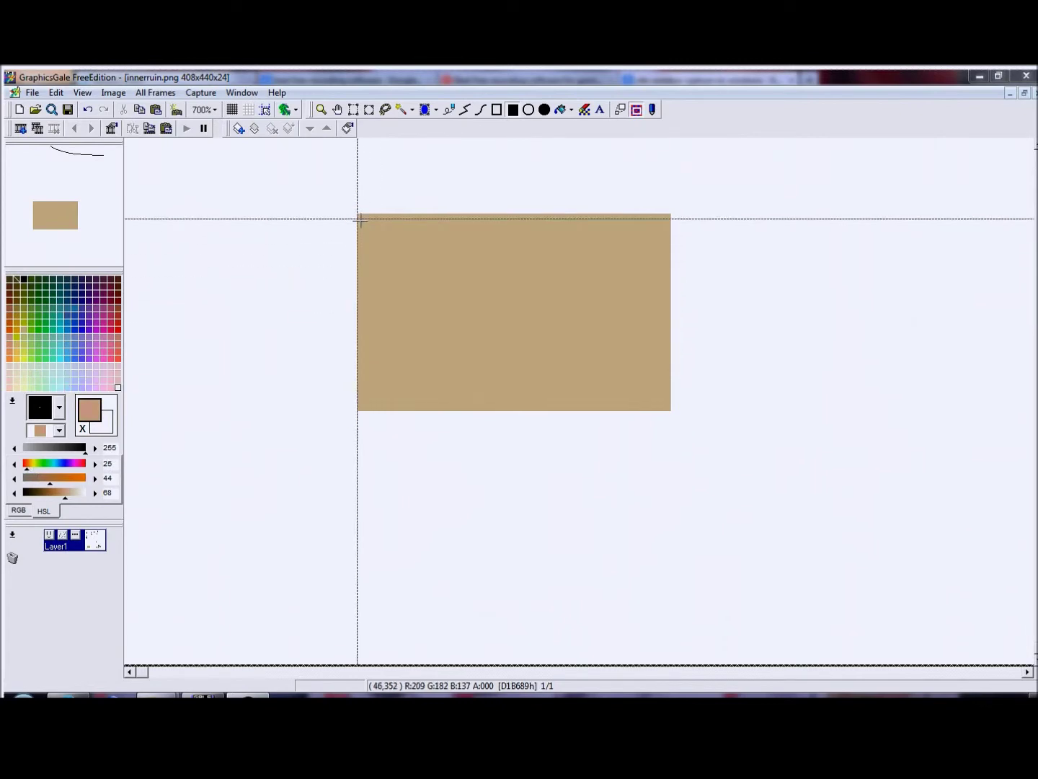
{"action": "left_click_drag", "start_coordinate": [362, 218], "coordinate": [636, 395]}
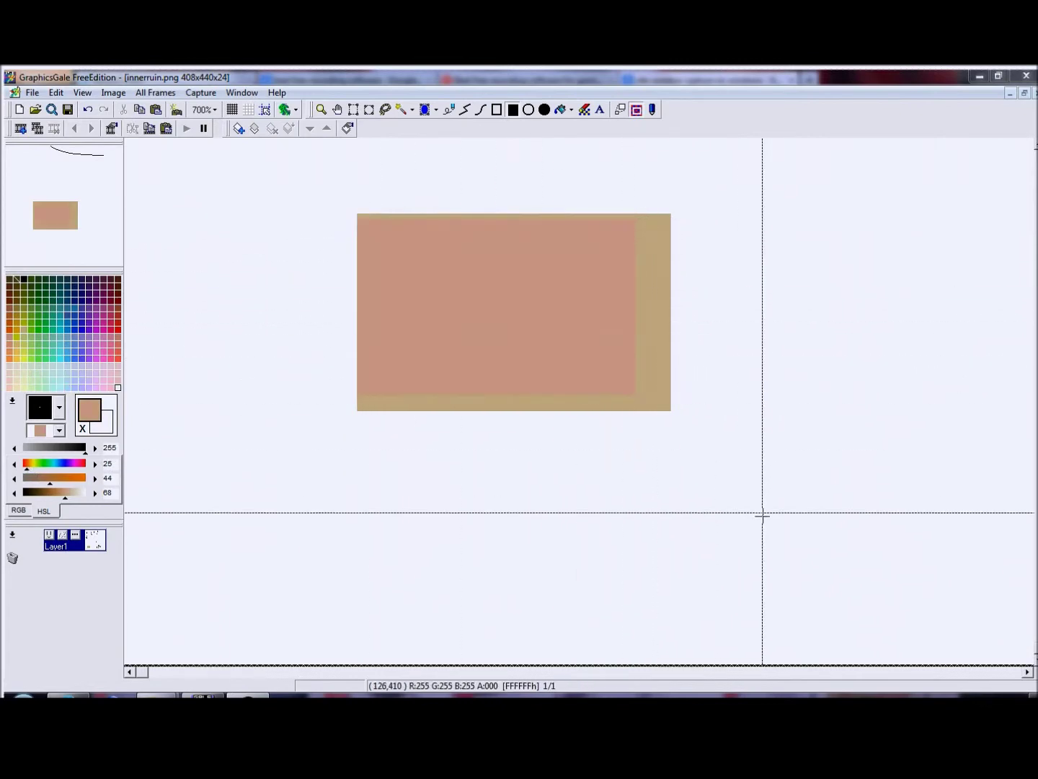
Cover the tan rectangles with white and draw a filled brown rectangle using hue 29, saturation 31 and lightness 34
{"action": "right_click", "coordinate": [319, 194]}
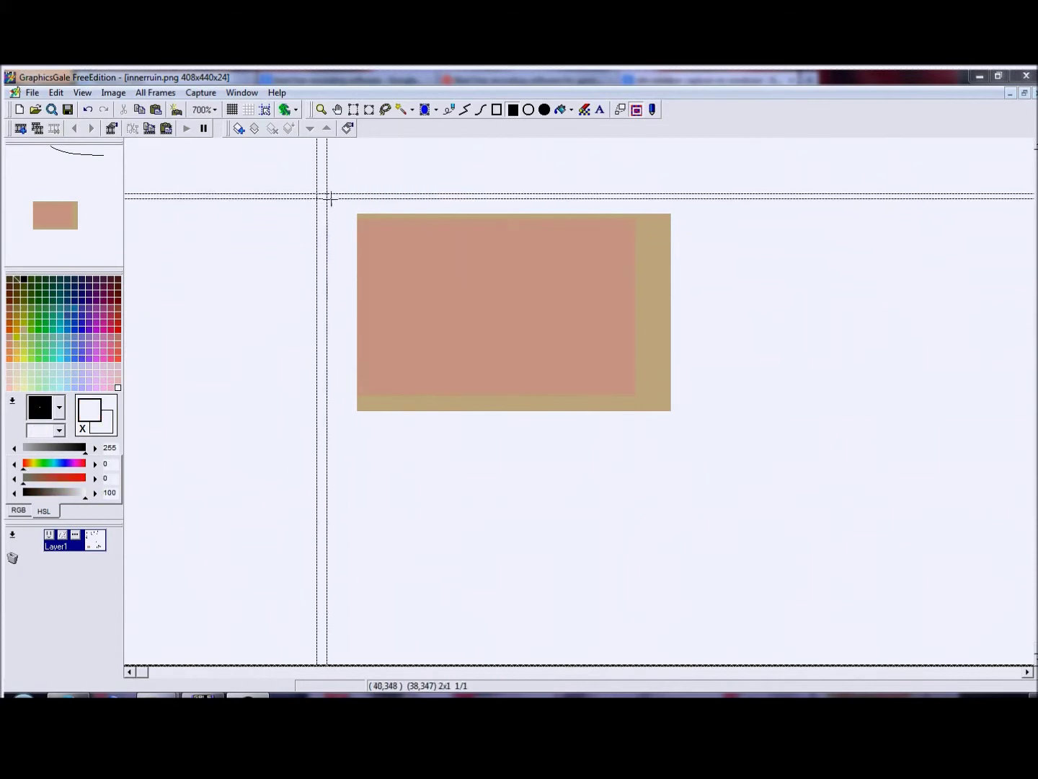
{"action": "key", "text": "Delete"}
{"action": "left_click", "coordinate": [30, 462]}
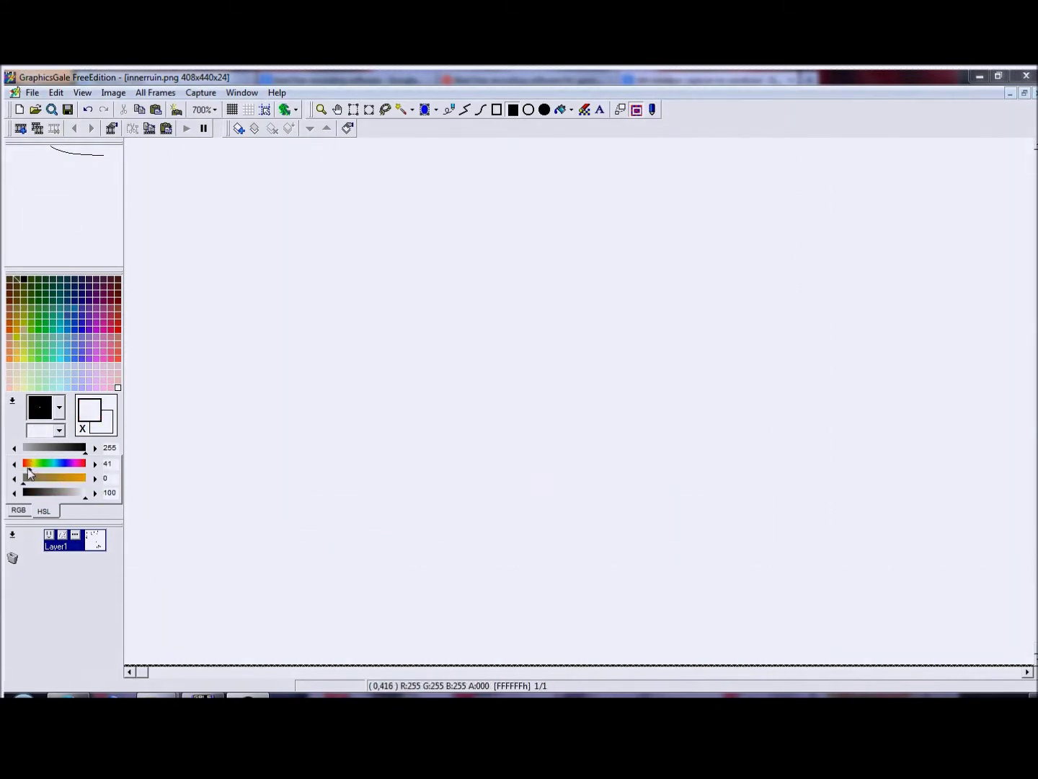
{"action": "left_click", "coordinate": [28, 465]}
{"action": "left_click", "coordinate": [53, 479]}
{"action": "left_click", "coordinate": [53, 493]}
{"action": "left_click", "coordinate": [42, 477]}
{"action": "left_click", "coordinate": [44, 493]}
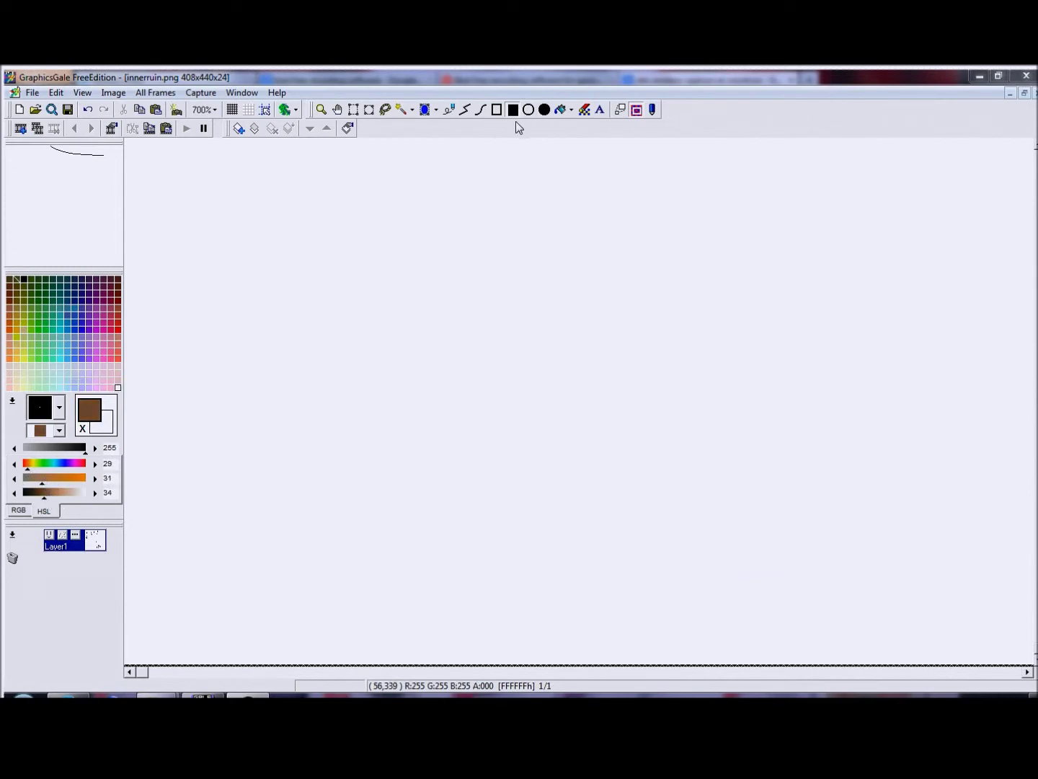
{"action": "left_click_drag", "start_coordinate": [428, 194], "coordinate": [681, 522]}
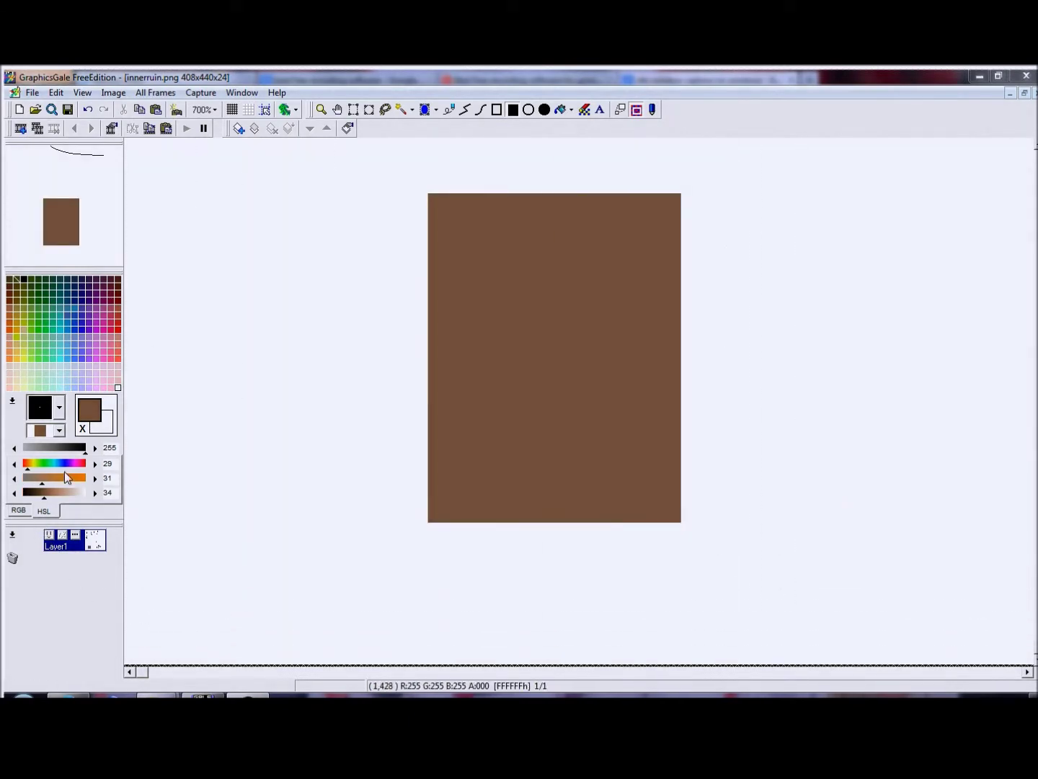
Cover the brown rectangle with white and draw a smaller filled orange-brown one using hue 29, saturation 39 and lightness 52
{"action": "left_click", "coordinate": [31, 466]}
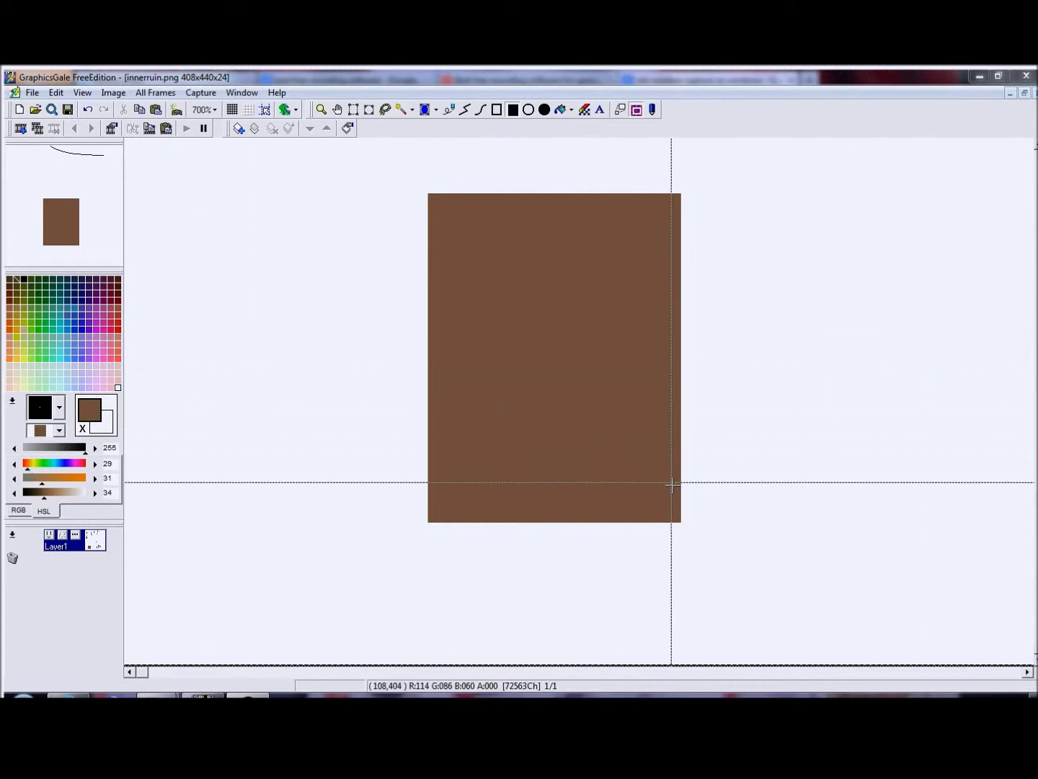
{"action": "left_click_drag", "start_coordinate": [419, 173], "coordinate": [717, 554]}
{"action": "key", "text": "Delete"}
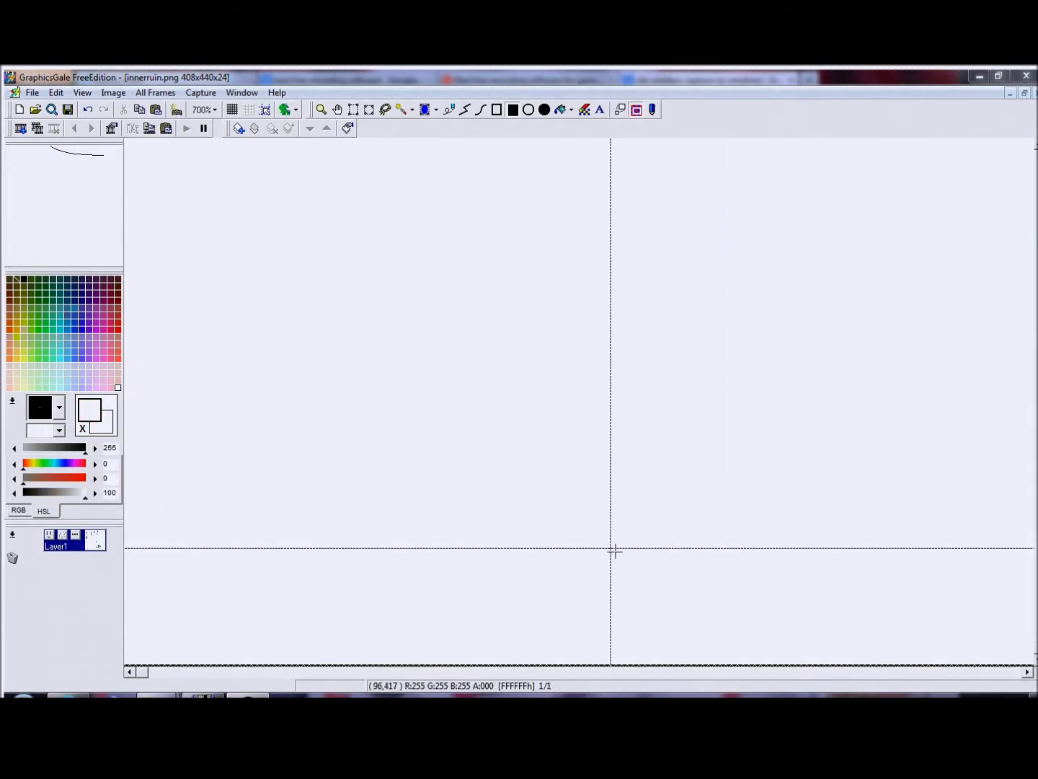
{"action": "left_click", "coordinate": [26, 464]}
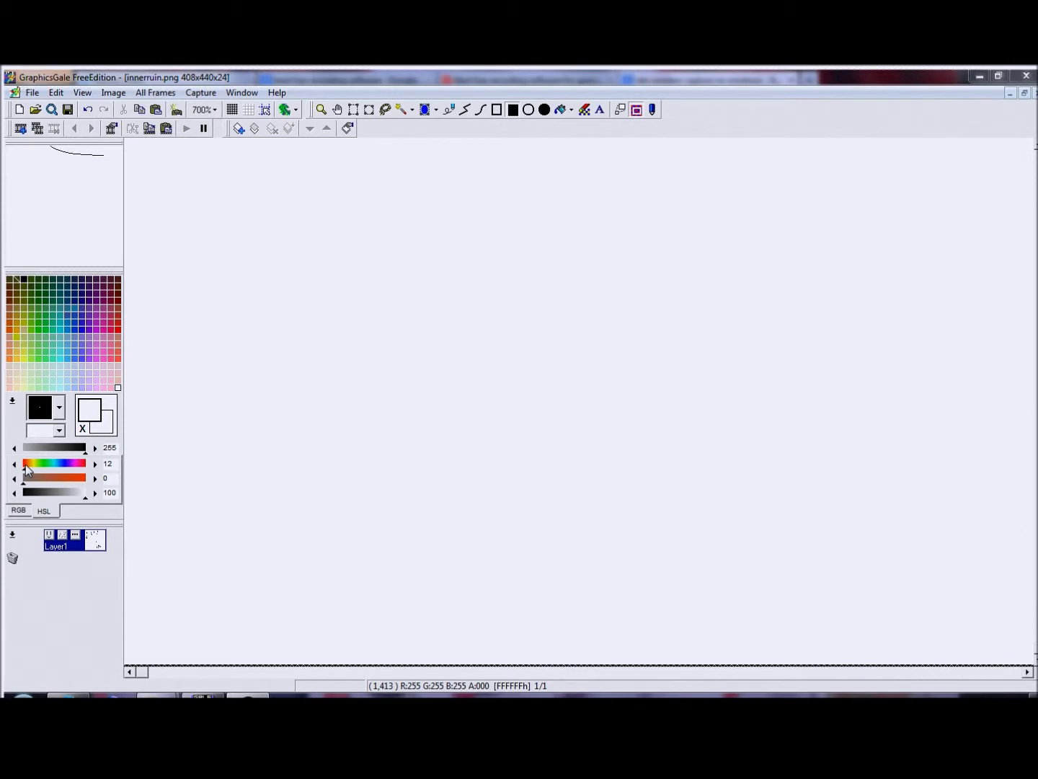
{"action": "left_click_drag", "start_coordinate": [25, 465], "coordinate": [27, 465]}
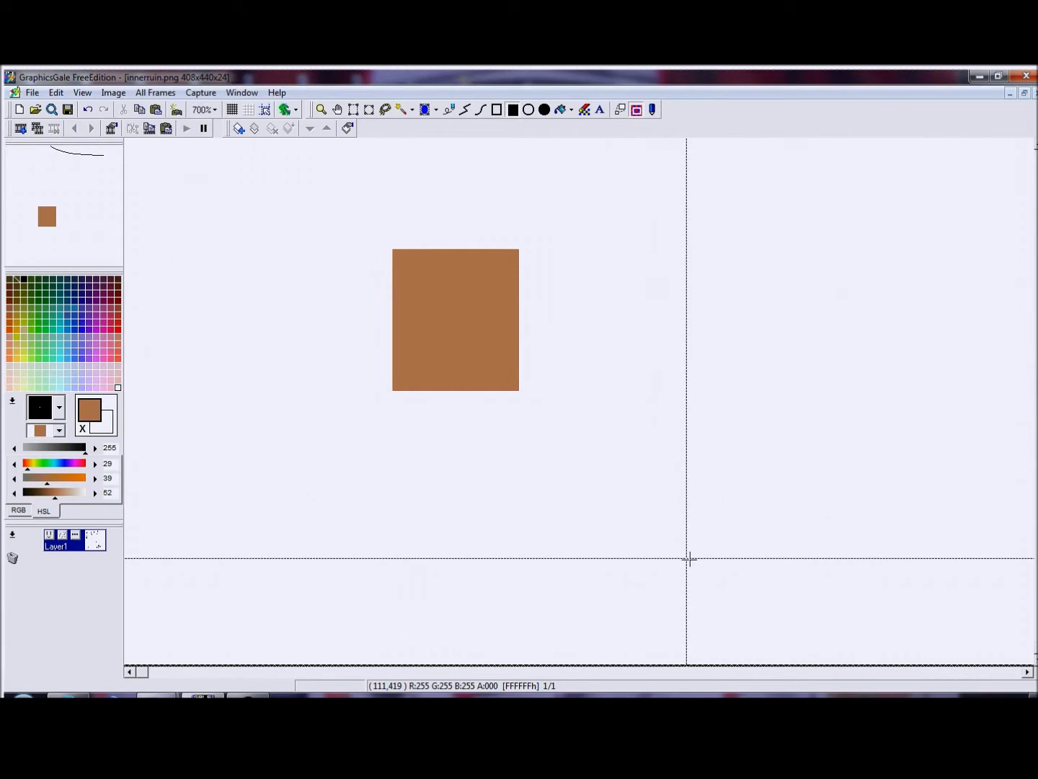
Cover the orange-brown rectangle with white and mix a light tan drawing colour of hue 33, saturation 59 and lightness 74
{"action": "left_click_drag", "start_coordinate": [362, 214], "coordinate": [554, 452]}
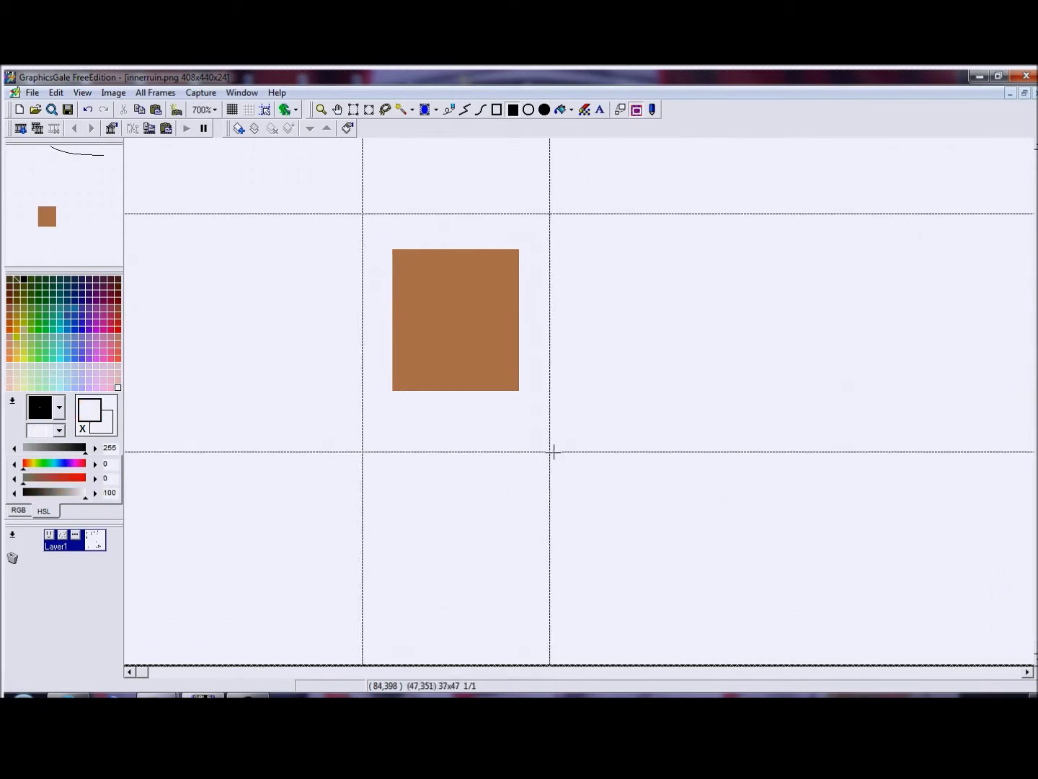
{"action": "key", "text": "Delete"}
{"action": "left_click", "coordinate": [28, 465]}
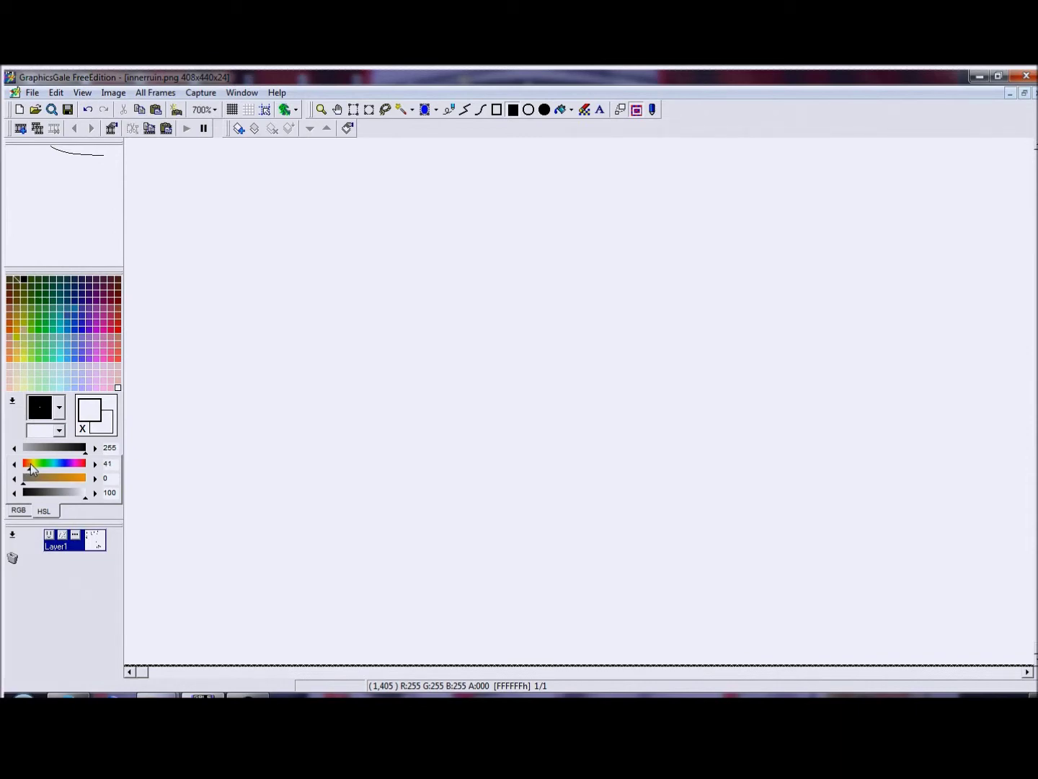
{"action": "left_click", "coordinate": [43, 478]}
{"action": "left_click", "coordinate": [52, 479]}
{"action": "left_click", "coordinate": [69, 493]}
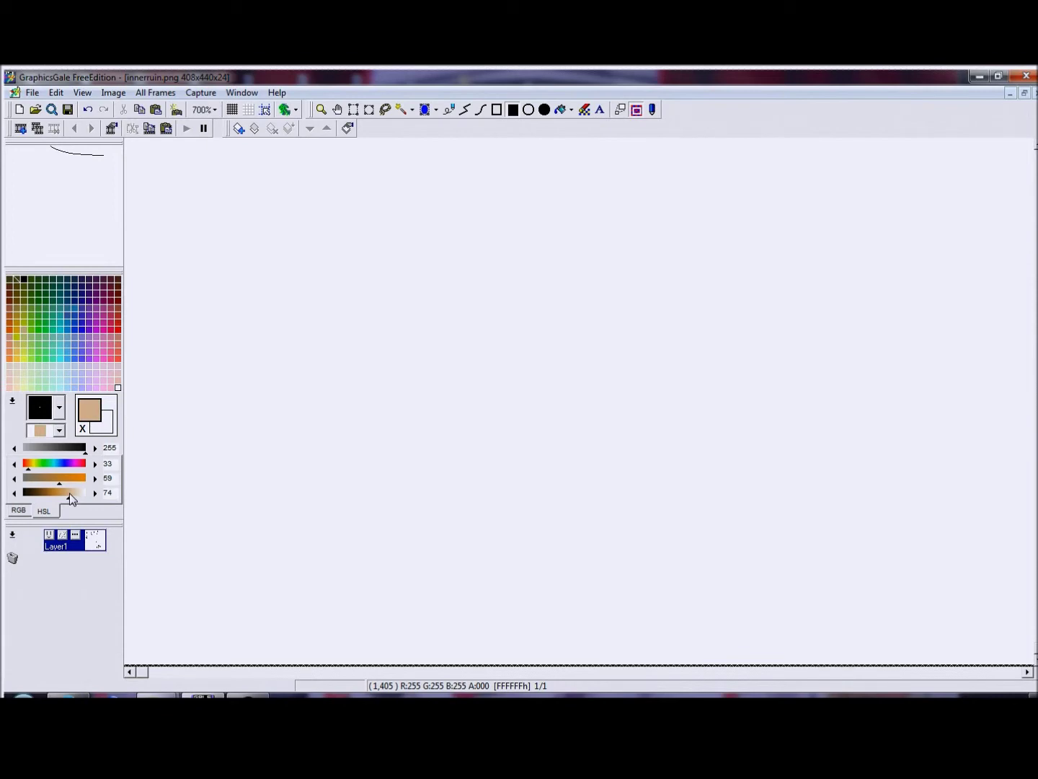
Draw a large filled rectangle at lightness 0, and try the drawing colour at lightness 100 and 5
{"action": "left_click_drag", "start_coordinate": [71, 498], "coordinate": [24, 494]}
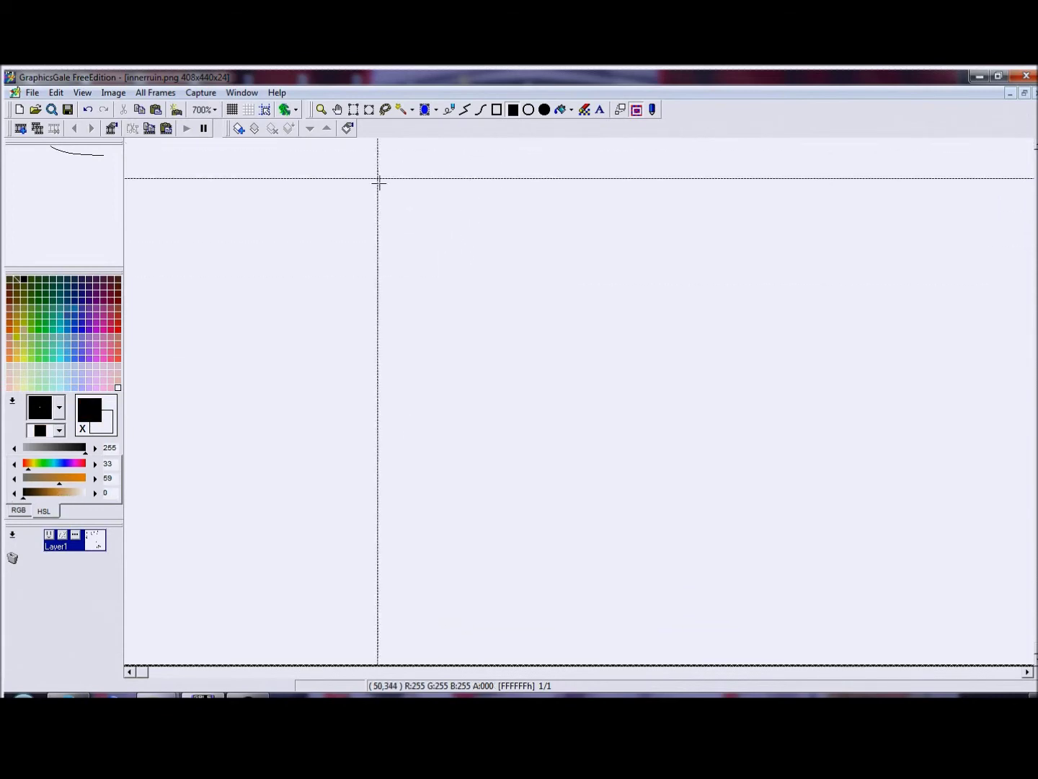
{"action": "left_click_drag", "start_coordinate": [378, 184], "coordinate": [747, 658]}
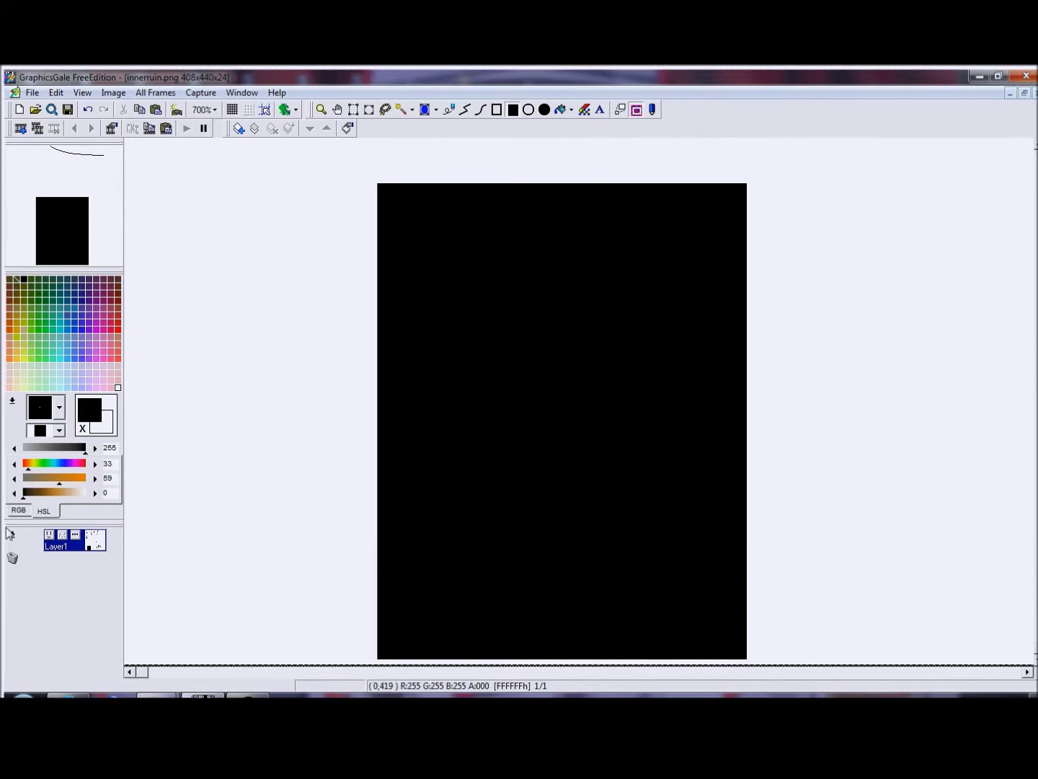
{"action": "left_click_drag", "start_coordinate": [72, 493], "coordinate": [88, 492]}
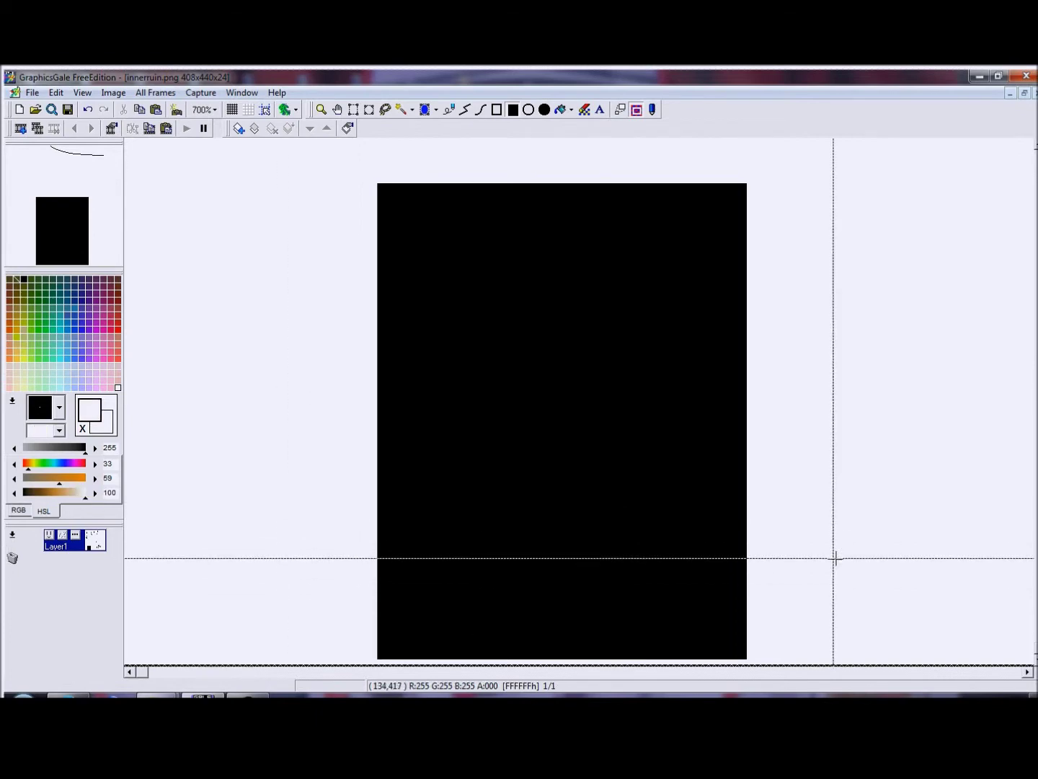
{"action": "left_click", "coordinate": [14, 493]}
{"action": "left_click", "coordinate": [14, 493]}
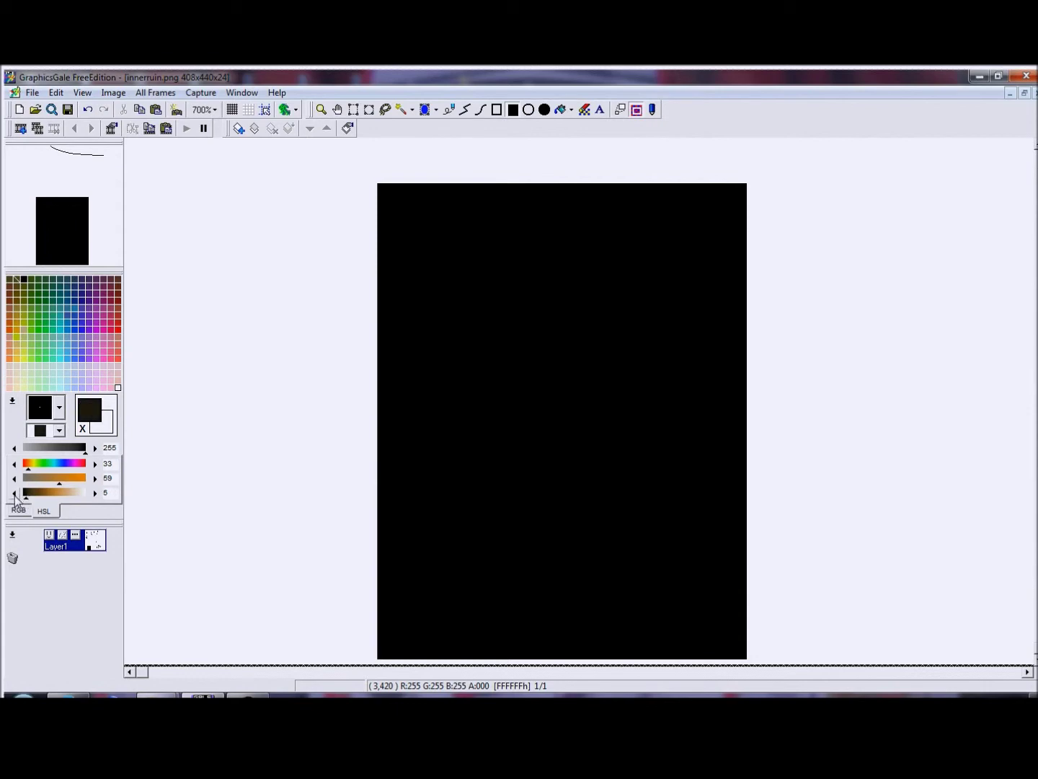
Cover the black rectangle with white and draw a large filled blue-grey rectangle using hue 242, saturation 12 and lightness 86
{"action": "left_click_drag", "start_coordinate": [294, 174], "coordinate": [804, 698]}
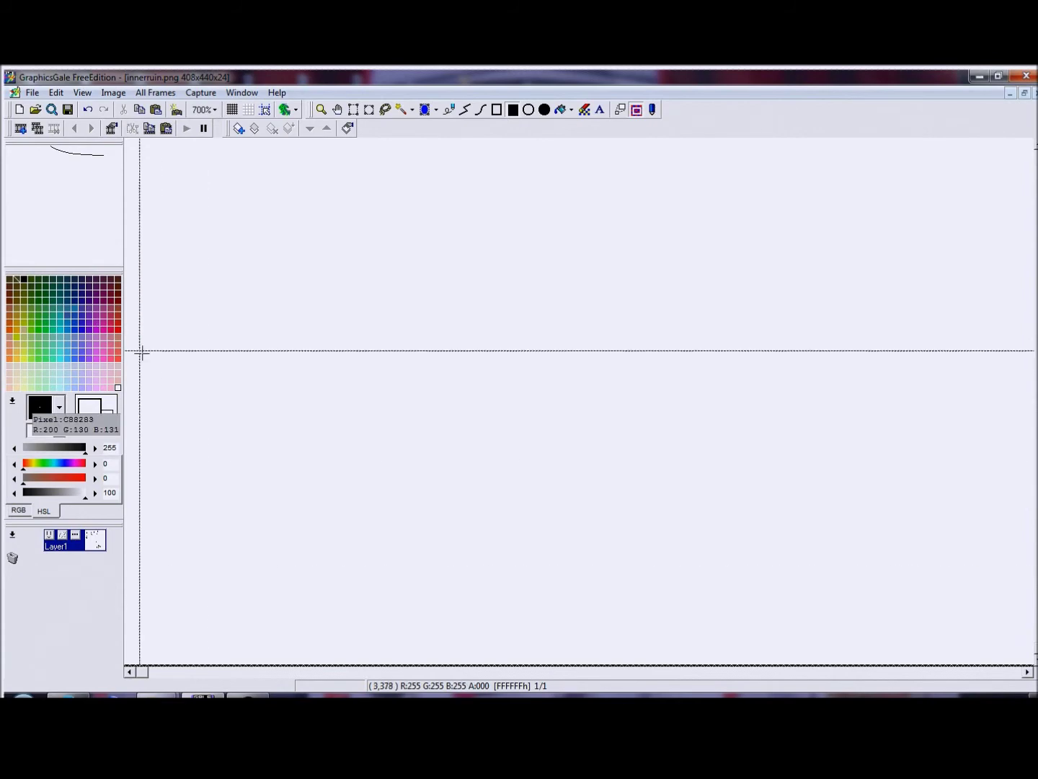
{"action": "left_click", "coordinate": [67, 465]}
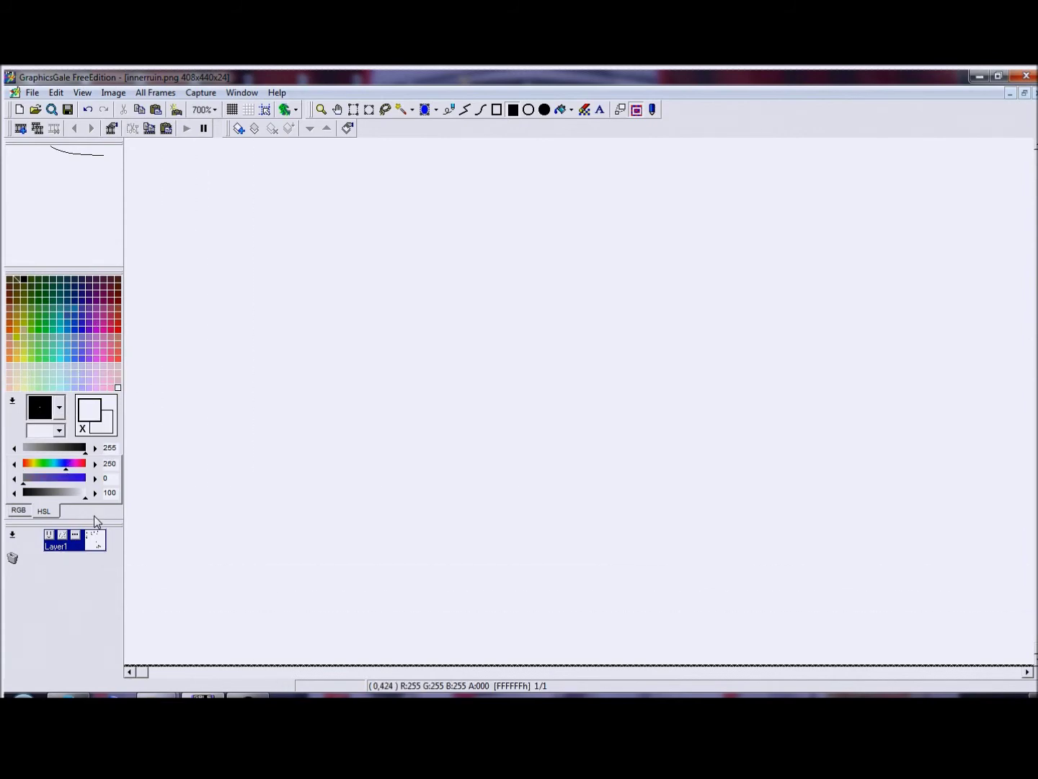
{"action": "mouse_move", "coordinate": [65, 466]}
{"action": "left_mouse_down"}
{"action": "mouse_move", "coordinate": [54, 466]}
{"action": "mouse_move", "coordinate": [66, 475]}
{"action": "left_mouse_up"}
{"action": "left_click_drag", "start_coordinate": [27, 483], "coordinate": [29, 483]}
{"action": "left_click_drag", "start_coordinate": [32, 475], "coordinate": [32, 476]}
{"action": "left_click_drag", "start_coordinate": [79, 496], "coordinate": [76, 496]}
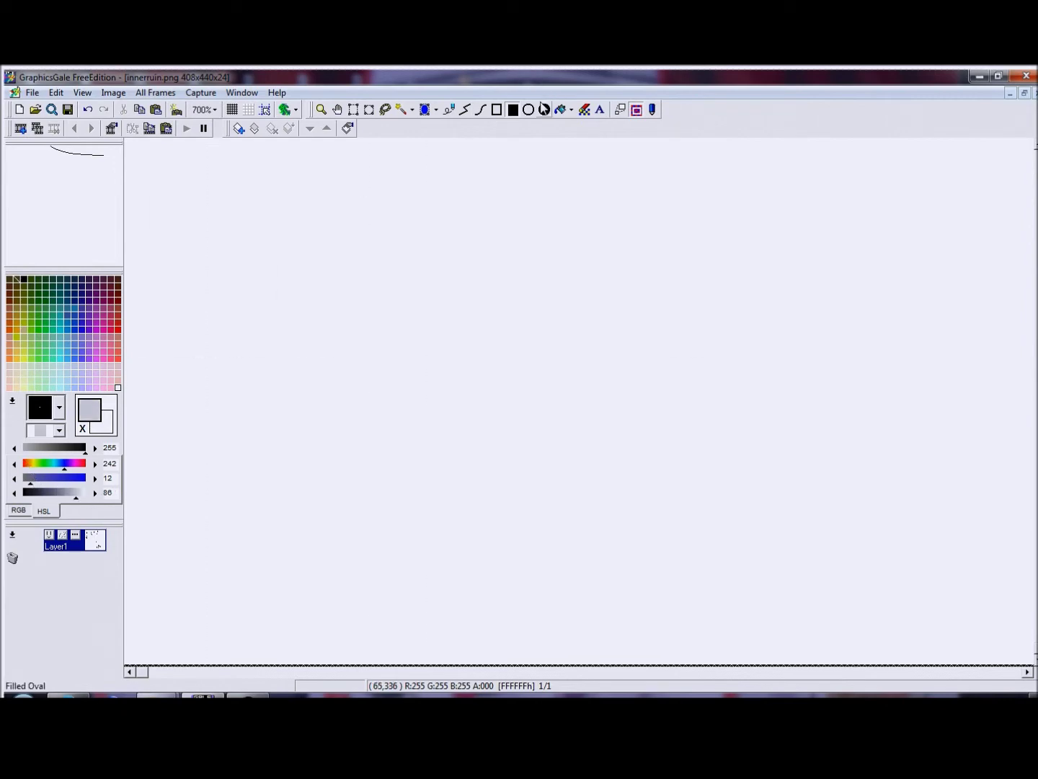
{"action": "left_click_drag", "start_coordinate": [468, 178], "coordinate": [812, 532]}
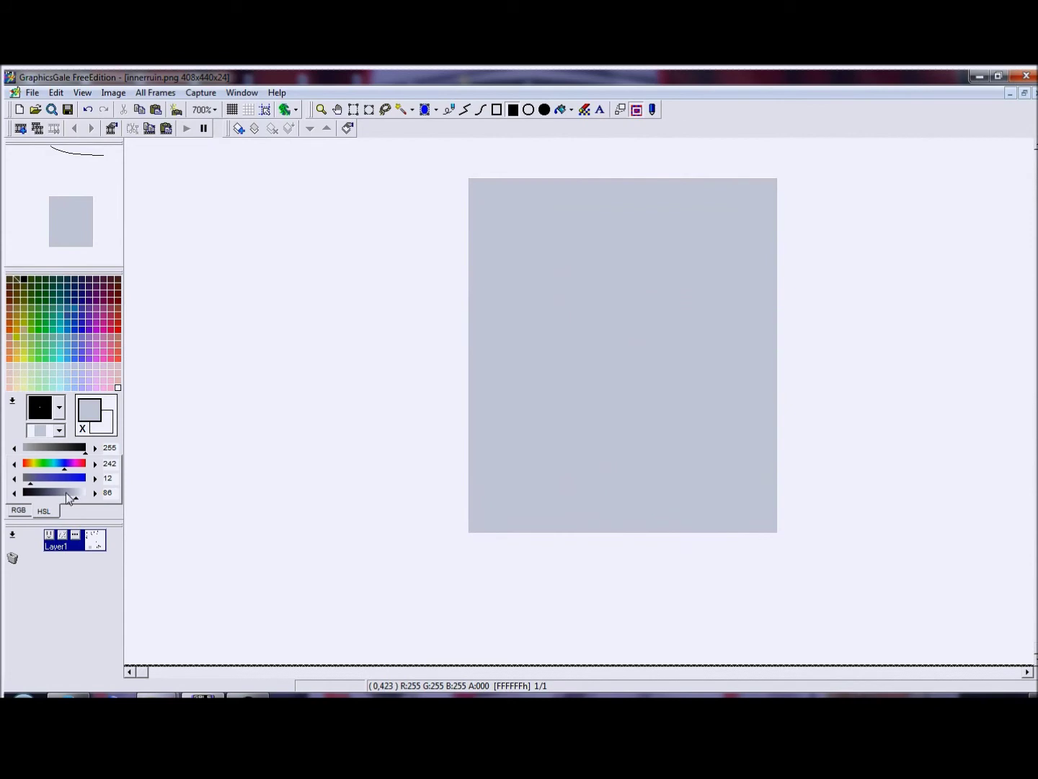
Add two smaller overlapping rectangles stepping down from the blue-grey one, at lightness 75 and 52
{"action": "left_click_drag", "start_coordinate": [66, 493], "coordinate": [69, 493]}
{"action": "left_click_drag", "start_coordinate": [444, 300], "coordinate": [615, 541]}
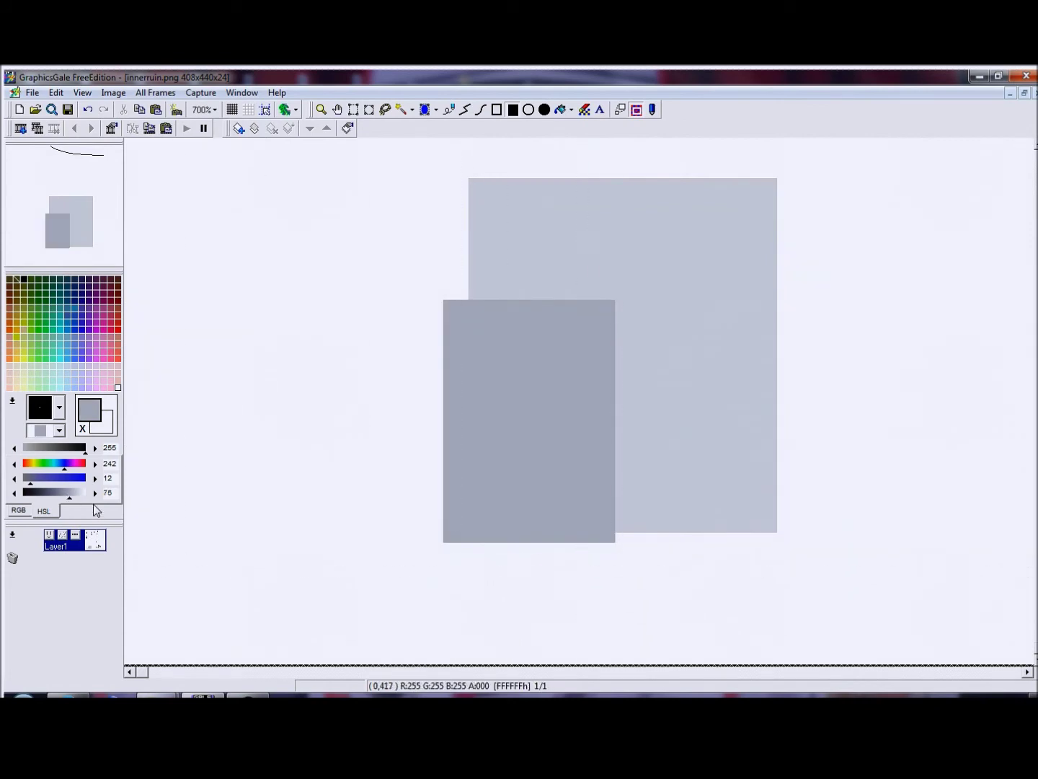
{"action": "left_click_drag", "start_coordinate": [69, 493], "coordinate": [55, 493]}
{"action": "left_click_drag", "start_coordinate": [378, 437], "coordinate": [560, 583]}
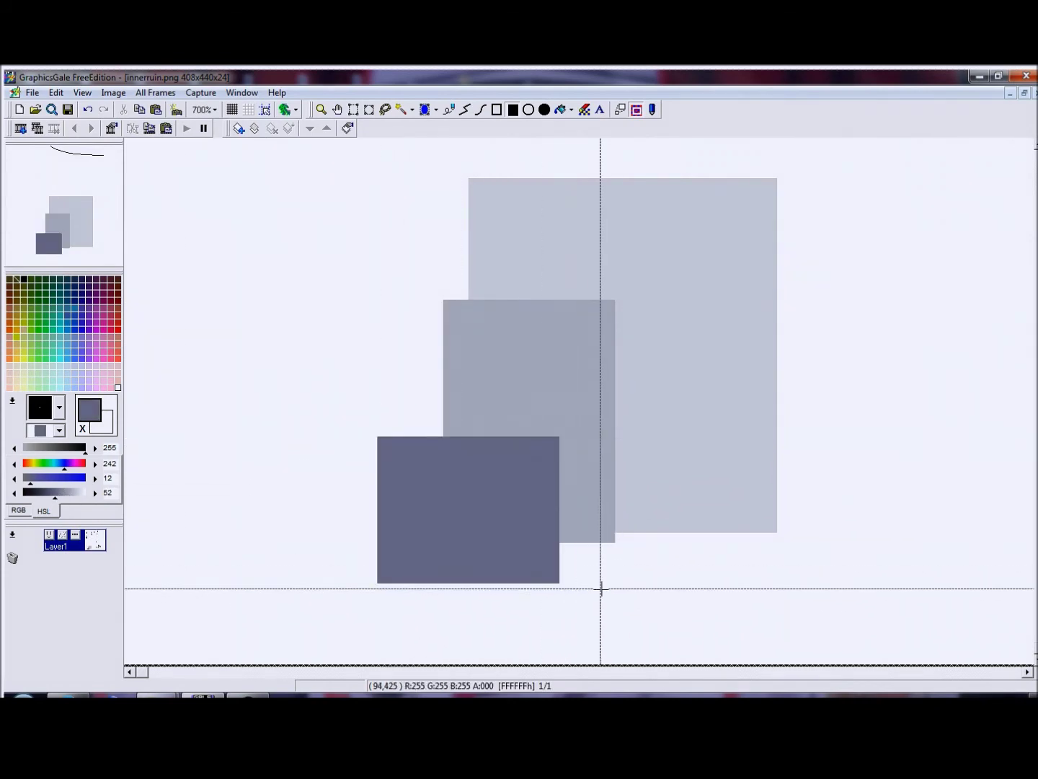
Refill the darkest rectangle at saturation 4 and extend the ramp downward with two darker rectangles at lightness 34 and 23
{"action": "left_click_drag", "start_coordinate": [29, 478], "coordinate": [25, 478]}
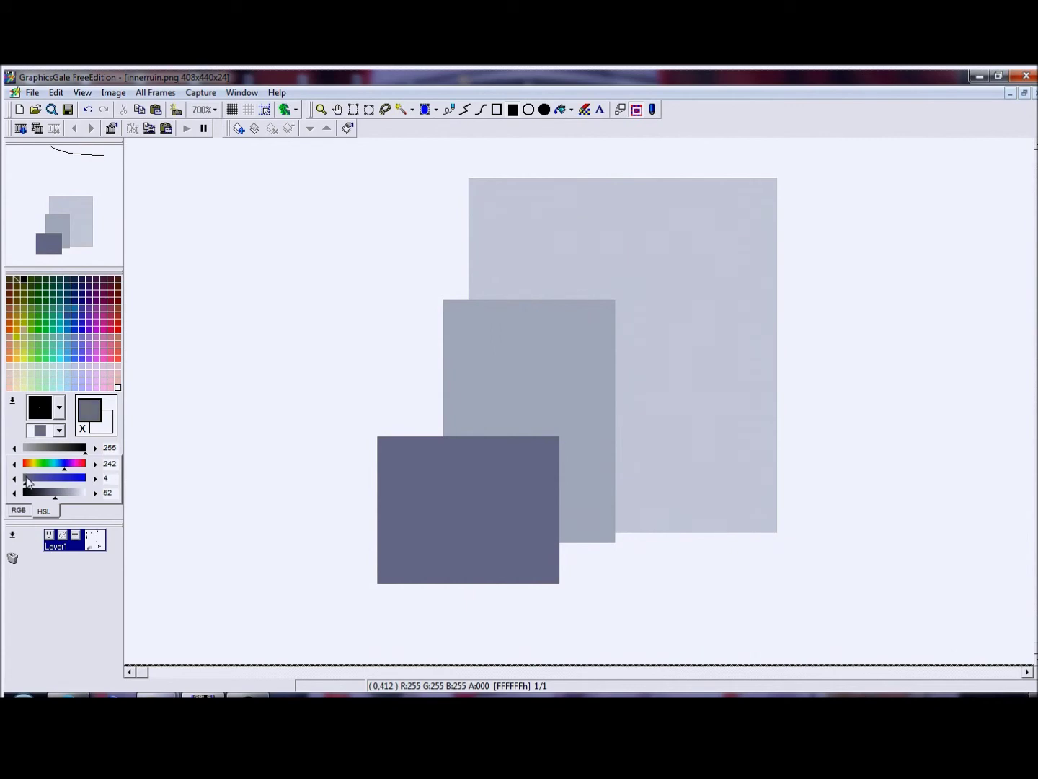
{"action": "left_click_drag", "start_coordinate": [378, 436], "coordinate": [560, 583]}
{"action": "left_click", "coordinate": [45, 497]}
{"action": "left_click_drag", "start_coordinate": [312, 497], "coordinate": [459, 613]}
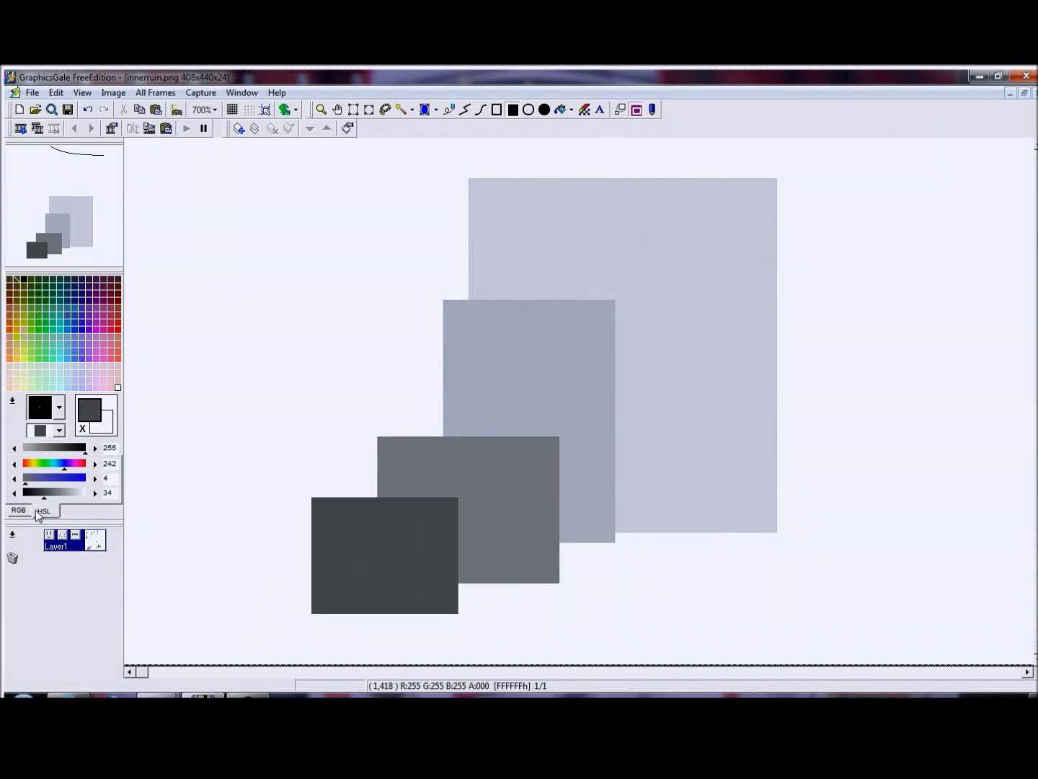
{"action": "left_click", "coordinate": [37, 497]}
{"action": "left_click_drag", "start_coordinate": [226, 558], "coordinate": [382, 639]}
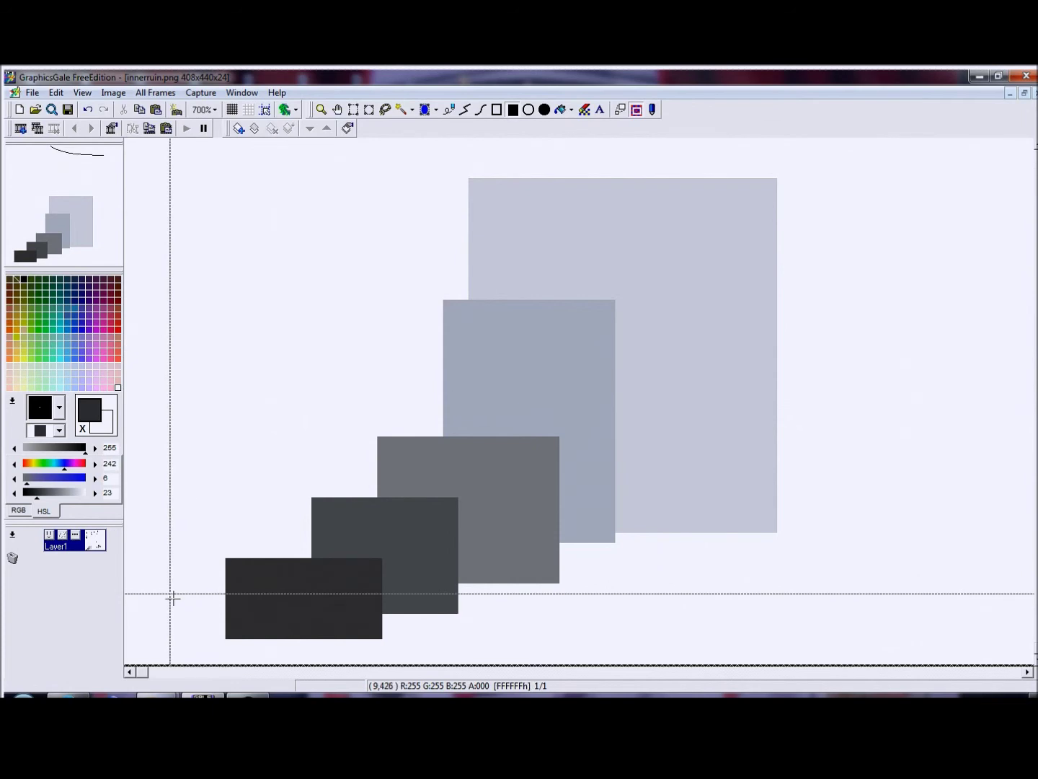
Finish the dark end of the grey ramp with a near-black rectangle at saturation 10 and lightness 12
{"action": "left_click_drag", "start_coordinate": [169, 594], "coordinate": [255, 639]}
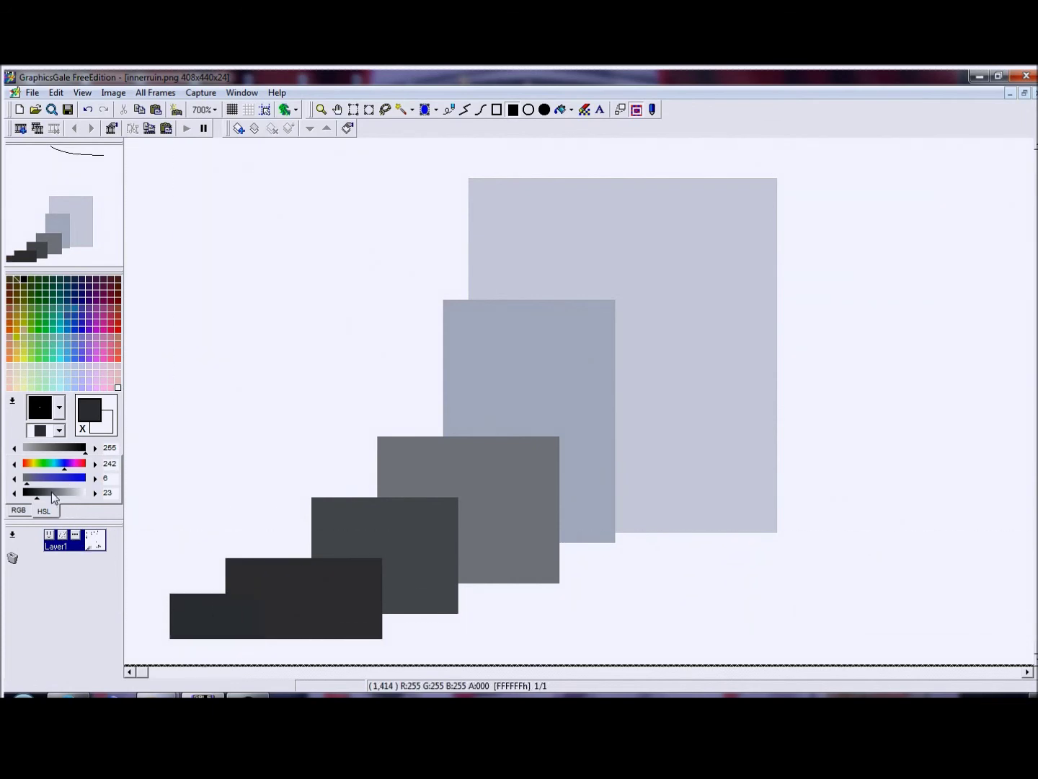
{"action": "key", "text": "ctrl+z"}
{"action": "left_click", "coordinate": [30, 495]}
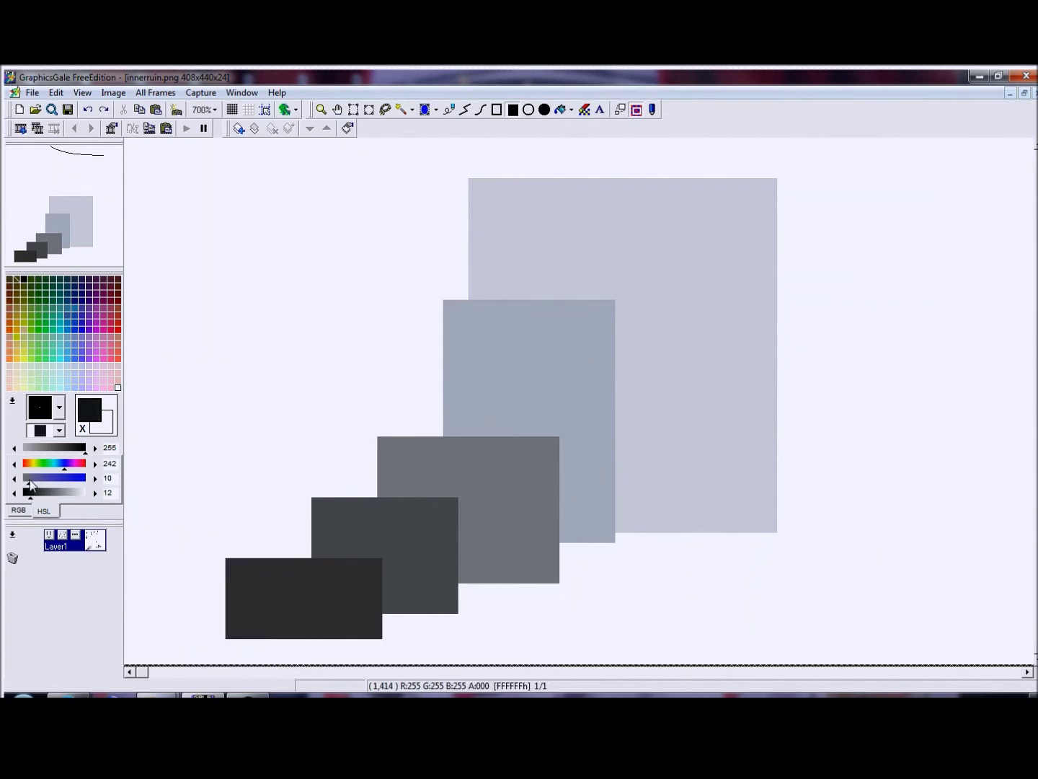
{"action": "left_click_drag", "start_coordinate": [165, 599], "coordinate": [286, 653]}
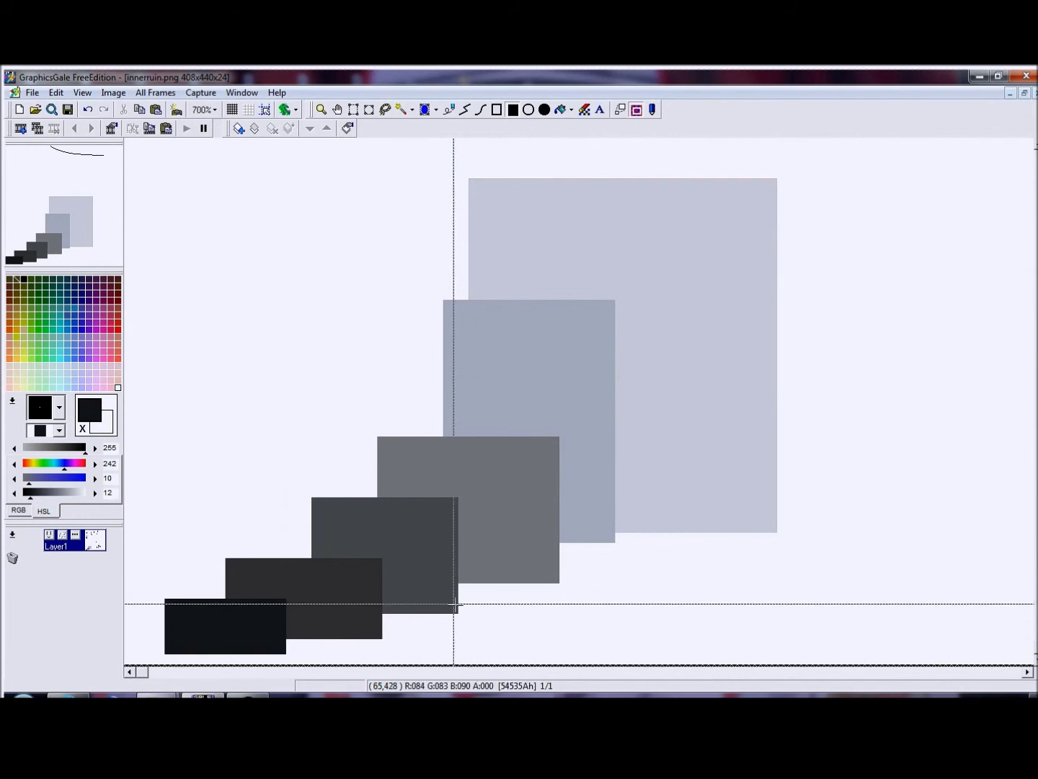
Start a second ramp above the grey one with a small near-black green rectangle of hue 121
{"action": "left_click", "coordinate": [43, 465]}
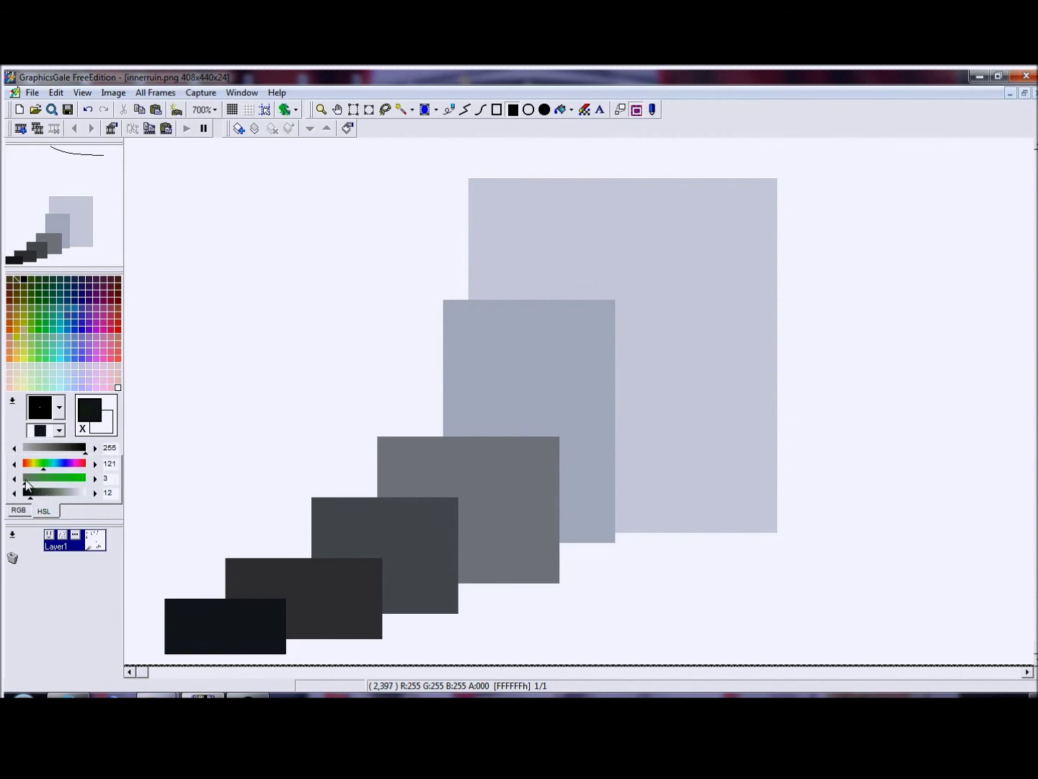
{"action": "left_click_drag", "start_coordinate": [26, 479], "coordinate": [27, 482]}
{"action": "left_click_drag", "start_coordinate": [30, 487], "coordinate": [28, 487]}
{"action": "left_click_drag", "start_coordinate": [216, 295], "coordinate": [316, 330]}
Extend the green-grey ramp upward with three progressively lighter overlapping rectangles, the last at saturation 5 and lightness 48
{"action": "left_click_drag", "start_coordinate": [30, 492], "coordinate": [40, 491]}
{"action": "left_click_drag", "start_coordinate": [246, 255], "coordinate": [347, 310]}
{"action": "left_click_drag", "start_coordinate": [46, 497], "coordinate": [55, 496]}
{"action": "left_click_drag", "start_coordinate": [281, 225], "coordinate": [366, 268]}
{"action": "left_click_drag", "start_coordinate": [48, 492], "coordinate": [53, 493]}
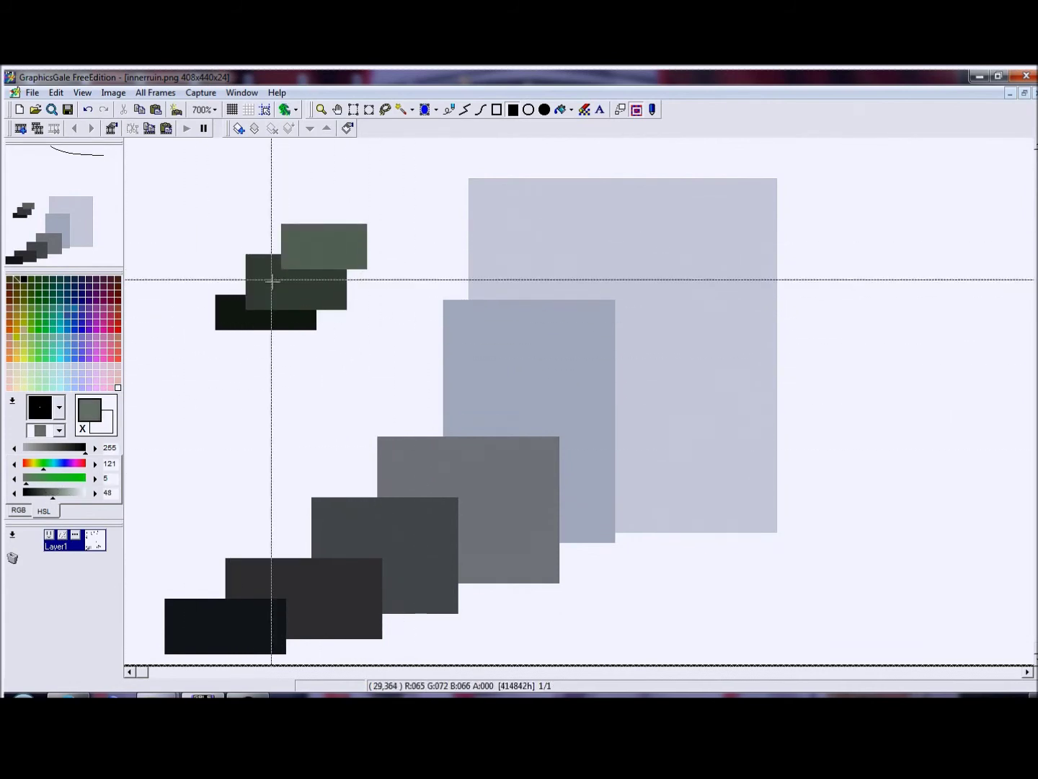
{"action": "left_click_drag", "start_coordinate": [332, 183], "coordinate": [413, 238]}
Complete the light end of the green-grey ramp with three more overlapping rectangles, the last two at lightness 82 and 94
{"action": "scroll", "coordinate": [482, 391], "scroll_direction": "up", "scroll_amount": 3}
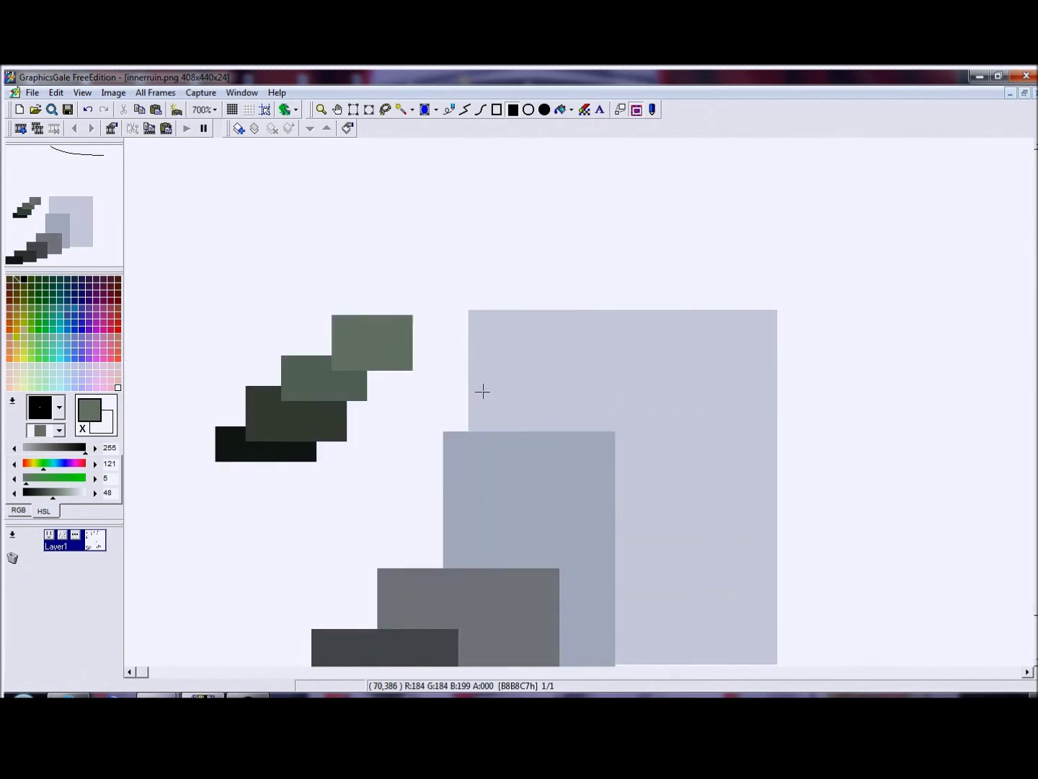
{"action": "left_click_drag", "start_coordinate": [53, 492], "coordinate": [64, 492]}
{"action": "left_click_drag", "start_coordinate": [372, 280], "coordinate": [428, 335]}
{"action": "left_click_drag", "start_coordinate": [64, 493], "coordinate": [74, 493]}
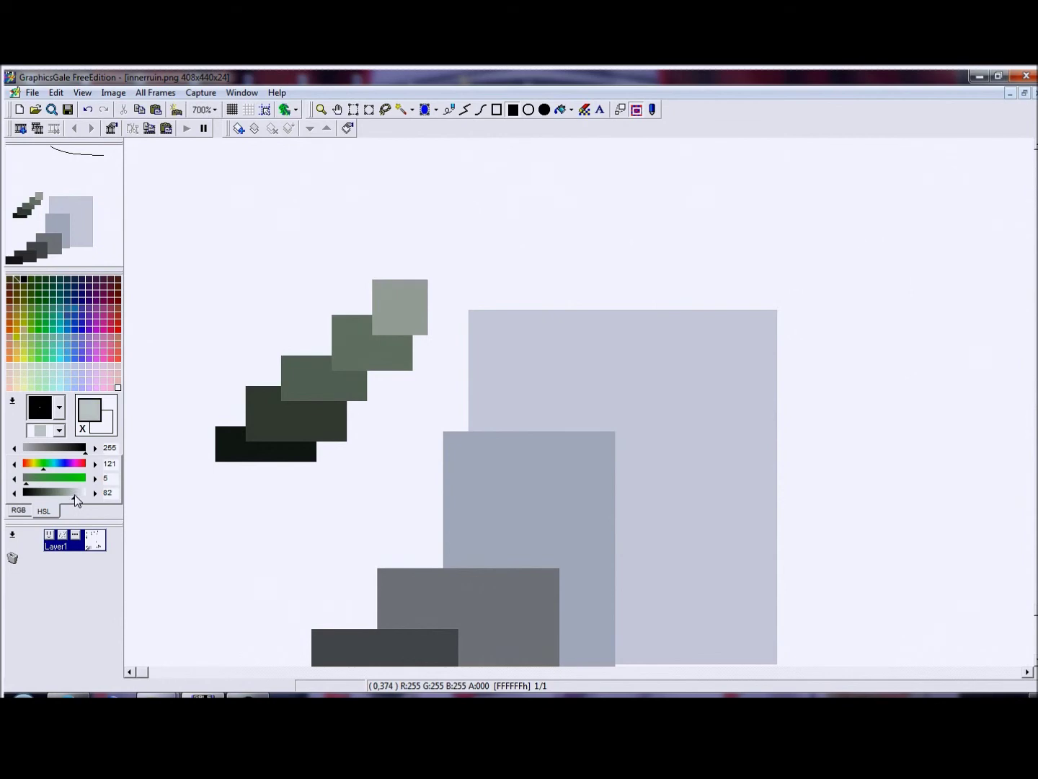
{"action": "left_click_drag", "start_coordinate": [393, 265], "coordinate": [469, 305]}
{"action": "left_click_drag", "start_coordinate": [74, 492], "coordinate": [81, 493]}
{"action": "left_click_drag", "start_coordinate": [423, 224], "coordinate": [509, 289]}
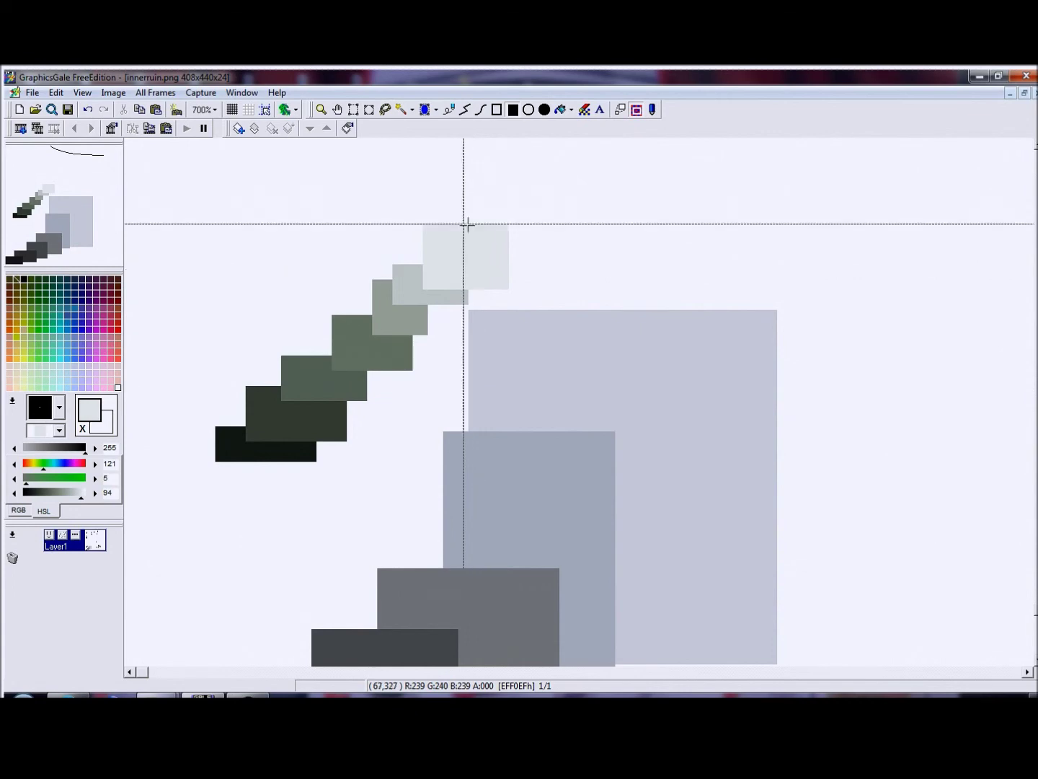
Change the hue to 12 and draw a pale filled rectangle in the empty area beside the large blue-grey one
{"action": "left_click", "coordinate": [28, 465]}
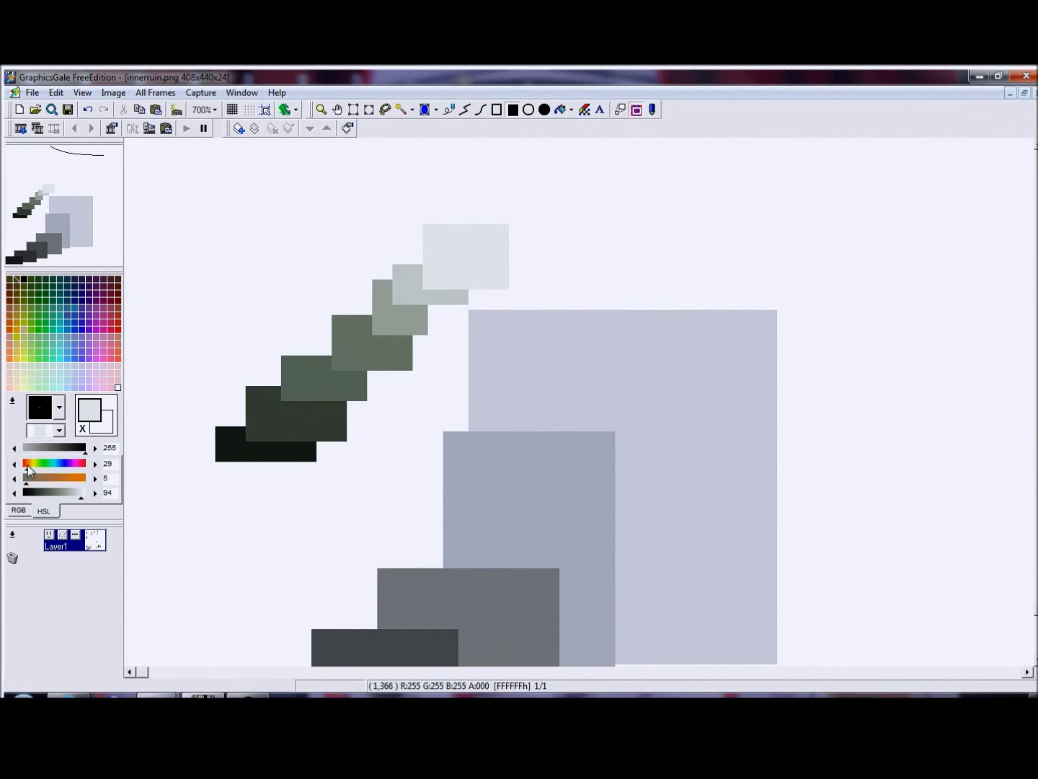
{"action": "left_click", "coordinate": [25, 465]}
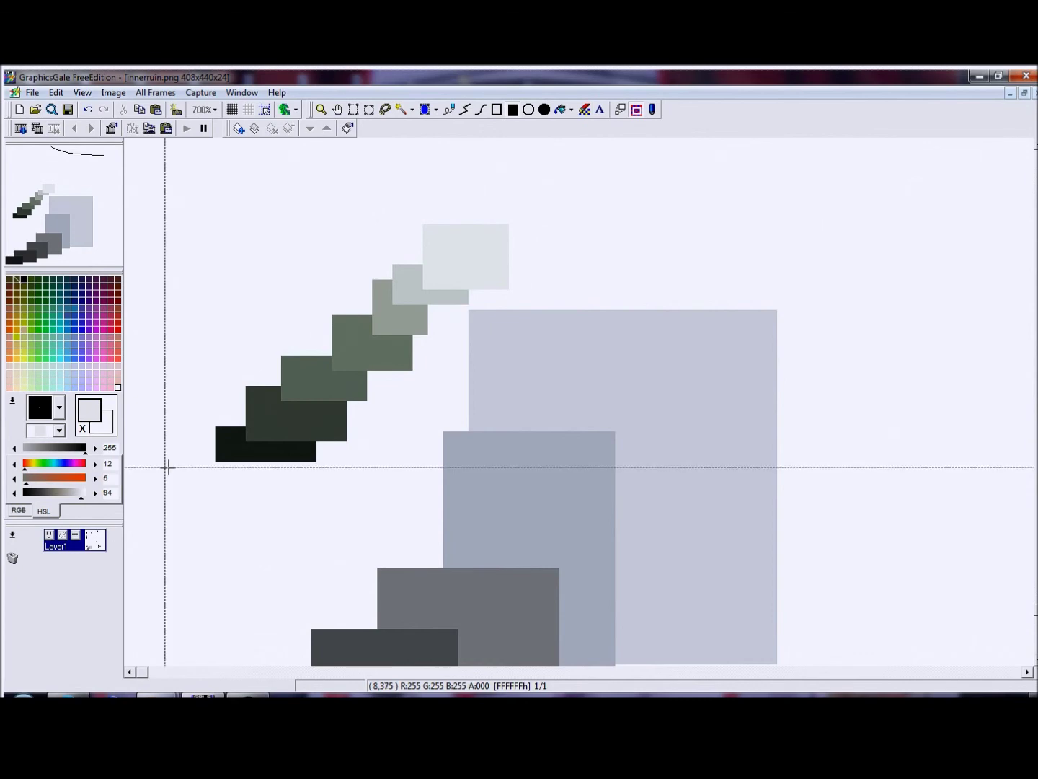
{"action": "scroll", "coordinate": [529, 422], "scroll_direction": "down", "scroll_amount": 3}
{"action": "left_click_drag", "start_coordinate": [844, 275], "coordinate": [1010, 426]}
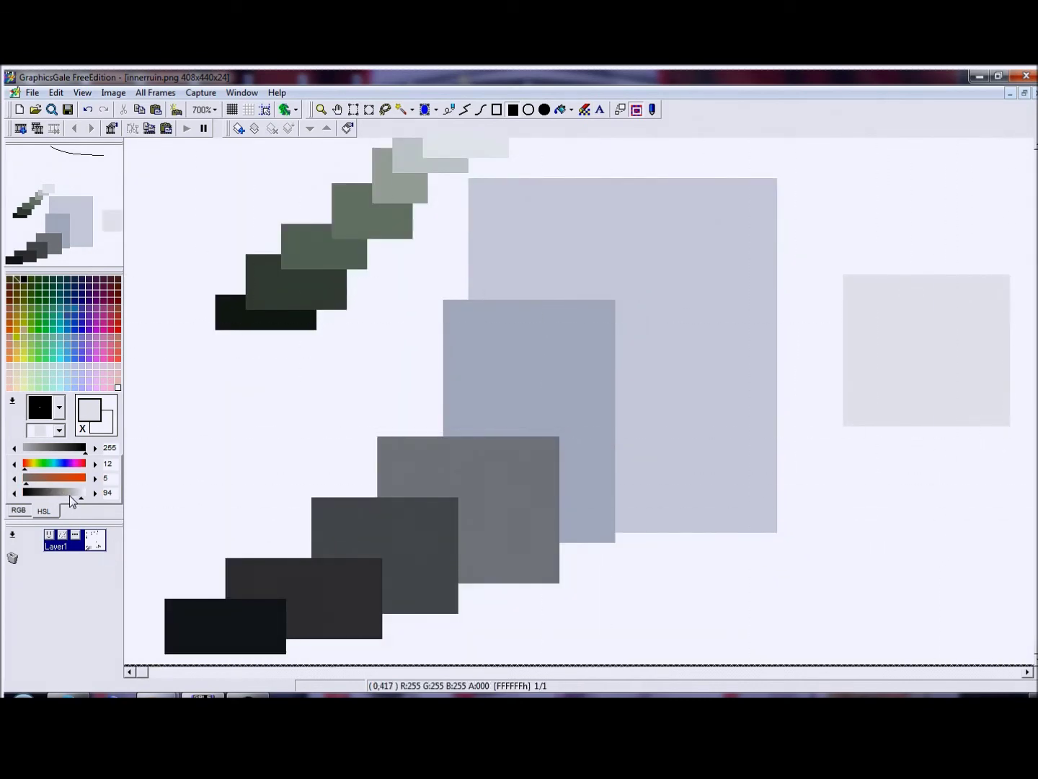
Draw a grey rectangle at lightness 75 overlapping the pale one, and set saturation 10 and lightness 58 for the next shade
{"action": "left_click", "coordinate": [70, 493]}
{"action": "left_click_drag", "start_coordinate": [823, 335], "coordinate": [965, 446]}
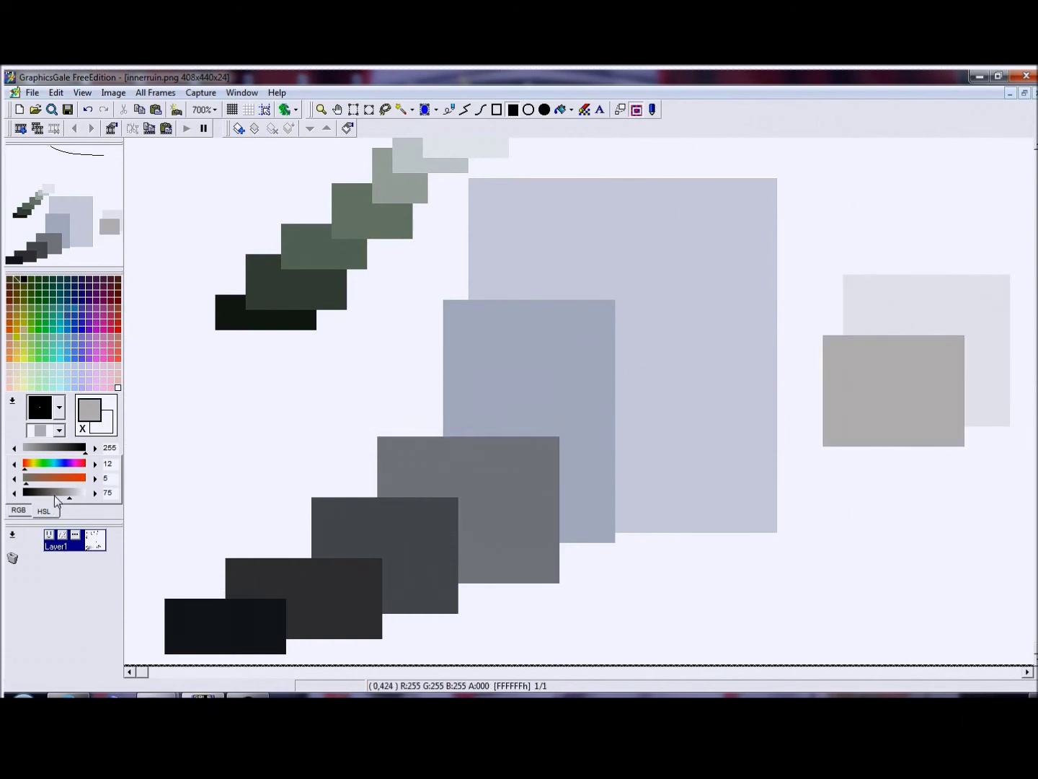
{"action": "left_click", "coordinate": [59, 495]}
{"action": "left_click", "coordinate": [92, 478]}
{"action": "left_click", "coordinate": [92, 479]}
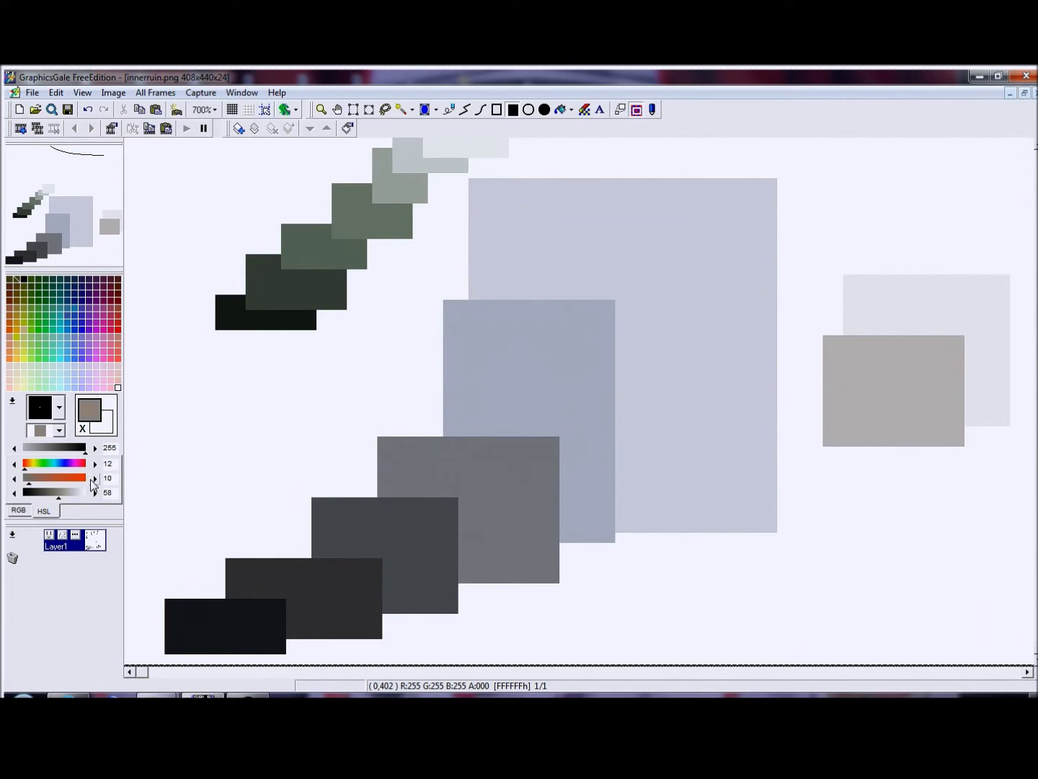
Redraw the two lightest rectangles of the red-tinted ramp with hue 0 and saturation 12, at lightness 94 and 77
{"action": "right_click", "coordinate": [883, 301]}
{"action": "left_click", "coordinate": [31, 481]}
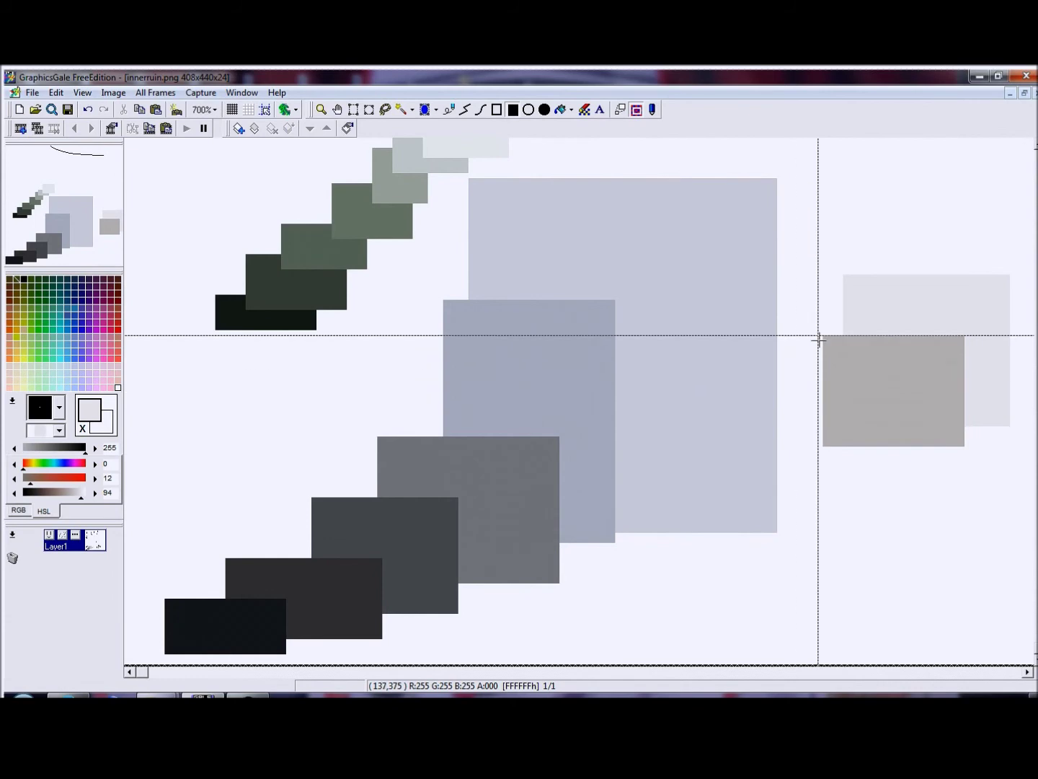
{"action": "left_click_drag", "start_coordinate": [847, 279], "coordinate": [1009, 416]}
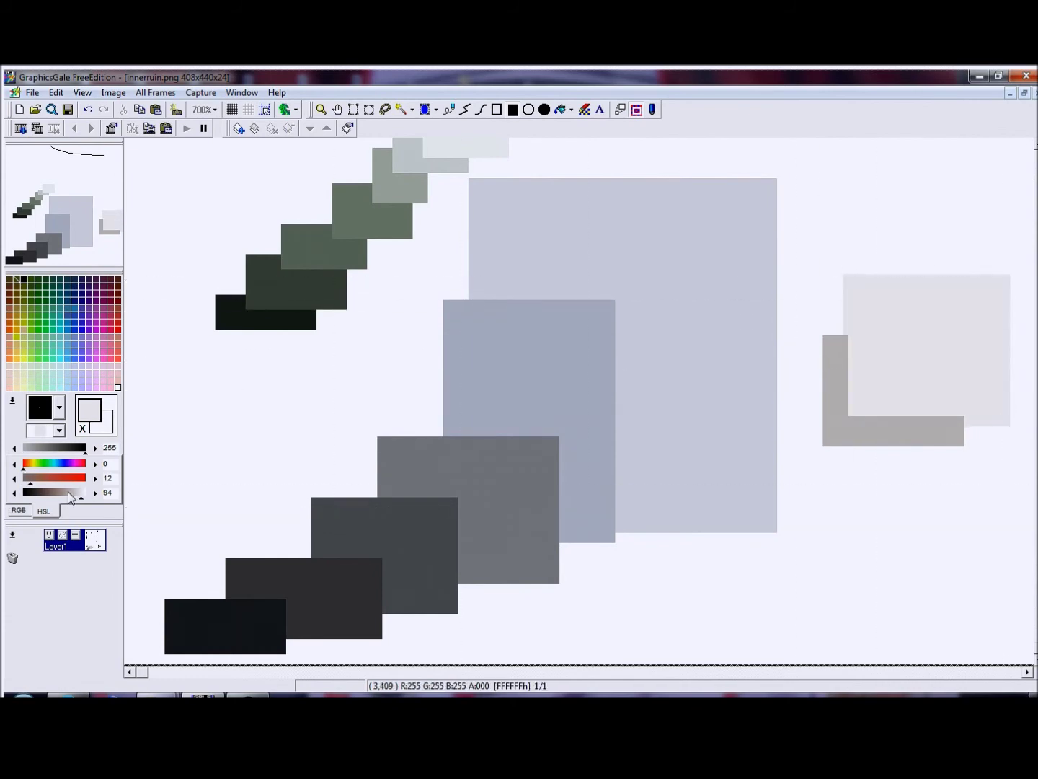
{"action": "left_click", "coordinate": [71, 492]}
{"action": "left_click_drag", "start_coordinate": [823, 335], "coordinate": [959, 451]}
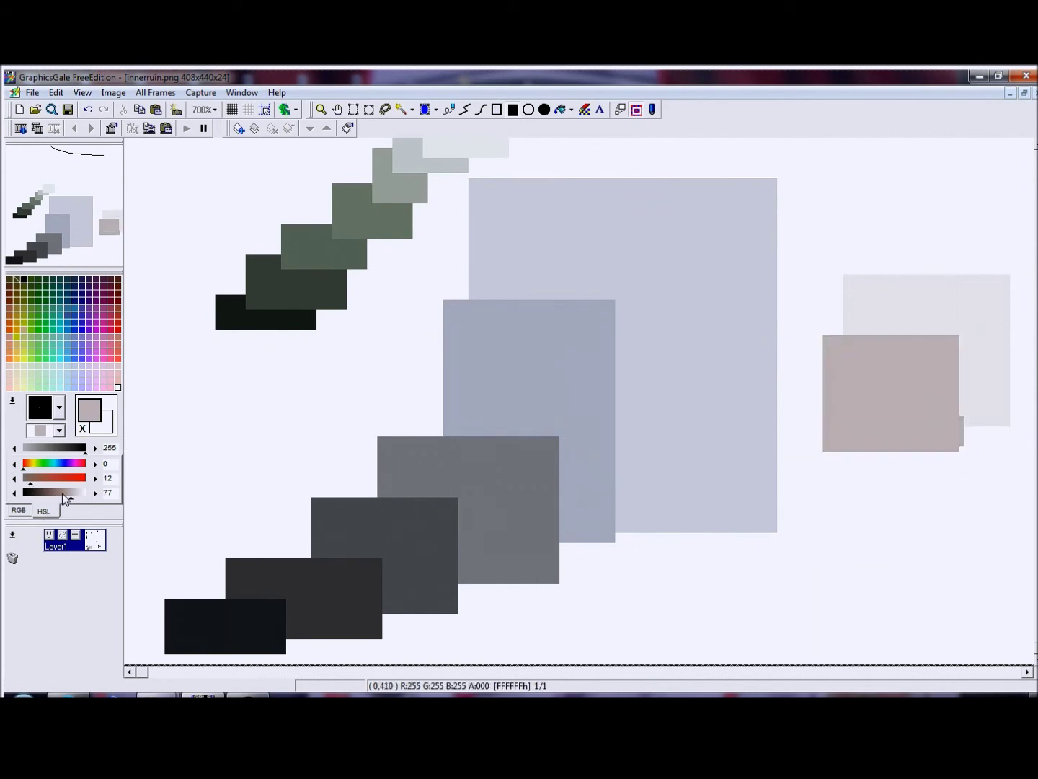
Extend the red-tinted ramp downward with two darker overlapping rectangles at saturation 6, using lightness 62 and 44
{"action": "left_click", "coordinate": [62, 492]}
{"action": "left_click_drag", "start_coordinate": [807, 400], "coordinate": [909, 512]}
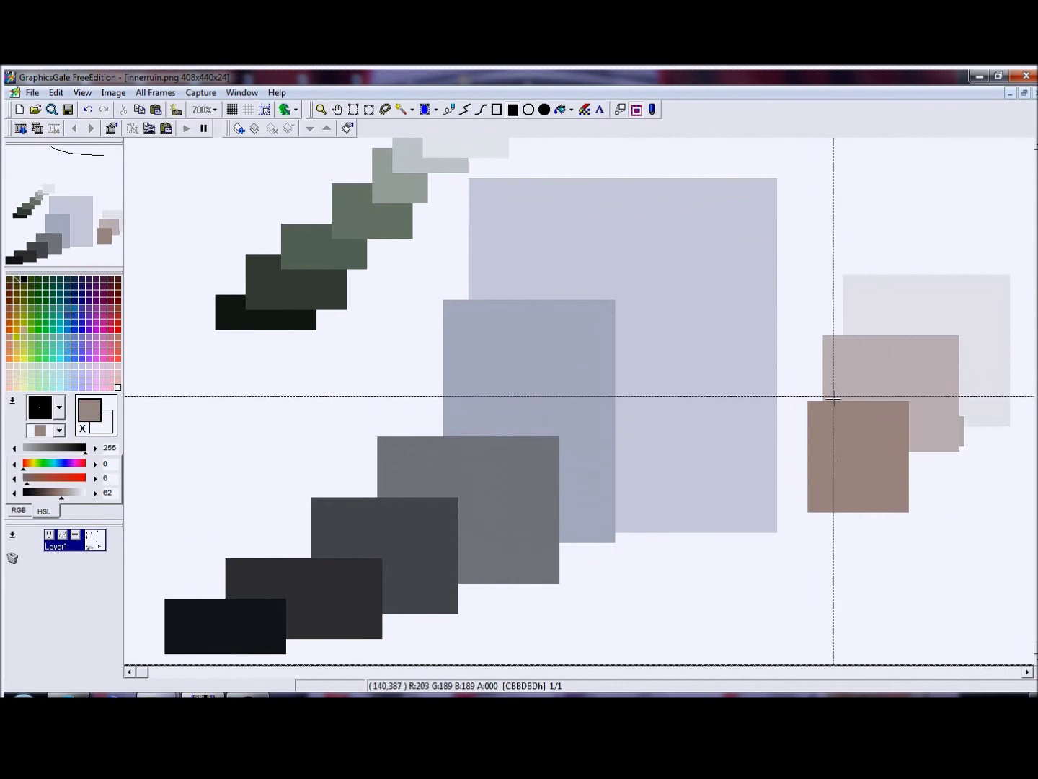
{"action": "left_click_drag", "start_coordinate": [808, 401], "coordinate": [907, 512]}
{"action": "left_click_drag", "start_coordinate": [56, 496], "coordinate": [50, 494]}
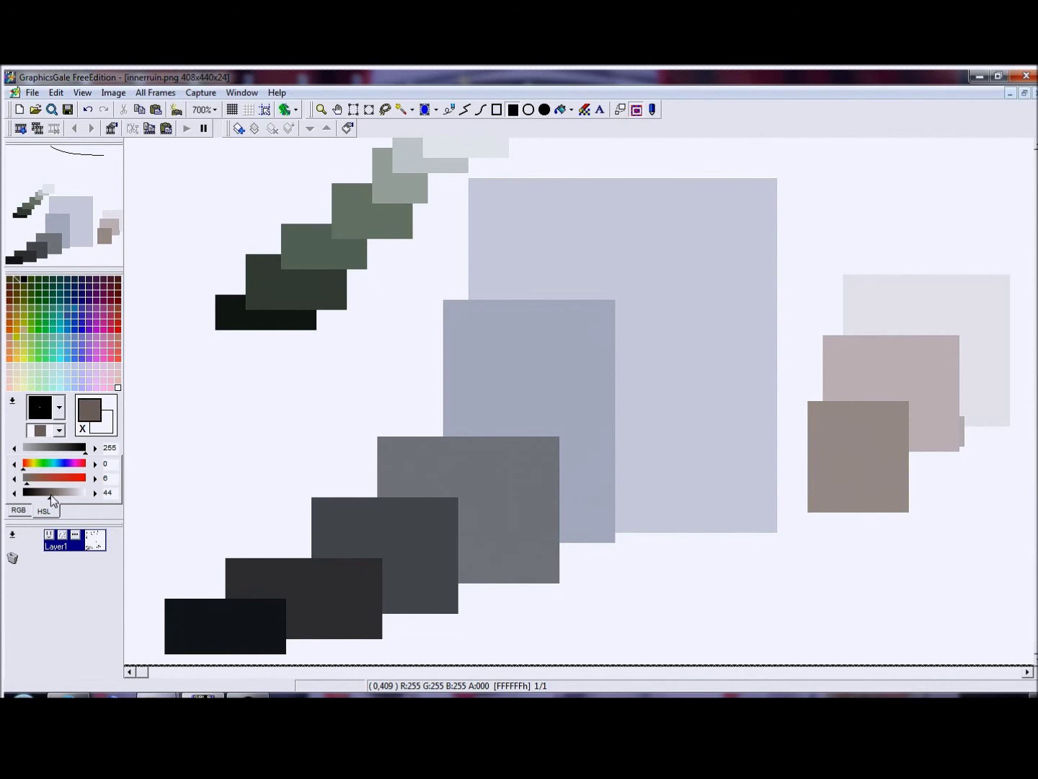
{"action": "left_click_drag", "start_coordinate": [864, 467], "coordinate": [938, 548]}
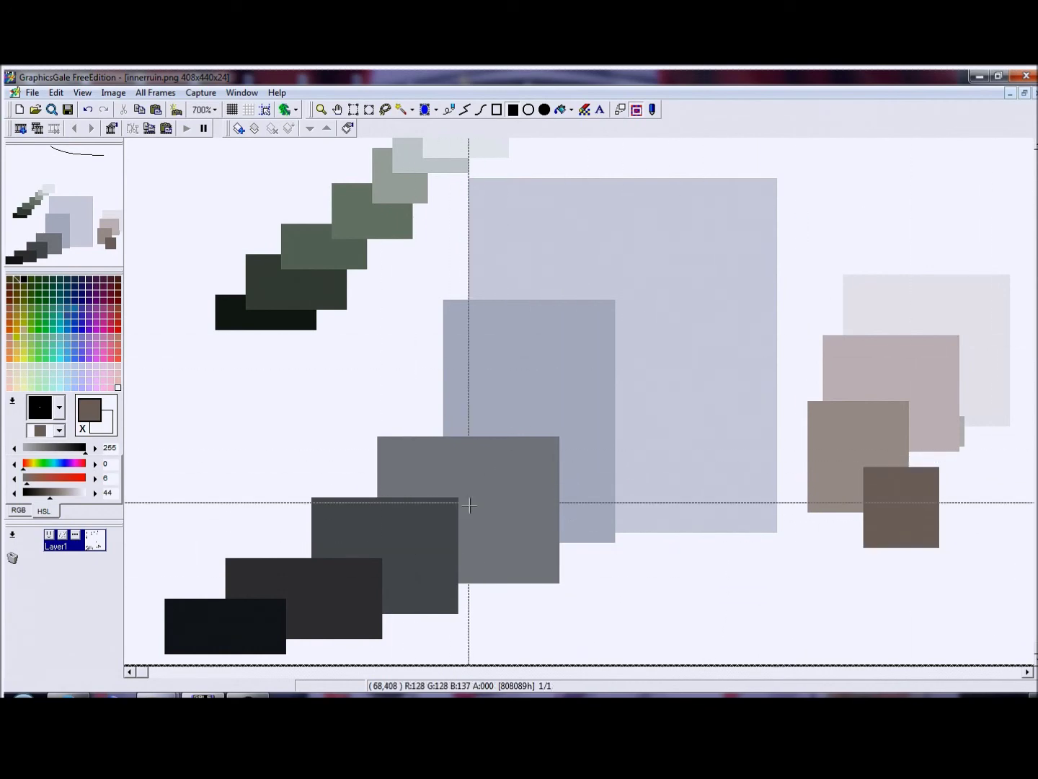
Complete the dark end of the red-tinted ramp with three overlapping rectangles at saturation 11, the first at lightness 32 and the last at 12
{"action": "left_click", "coordinate": [41, 496]}
{"action": "left_click_drag", "start_coordinate": [879, 517], "coordinate": [954, 578]}
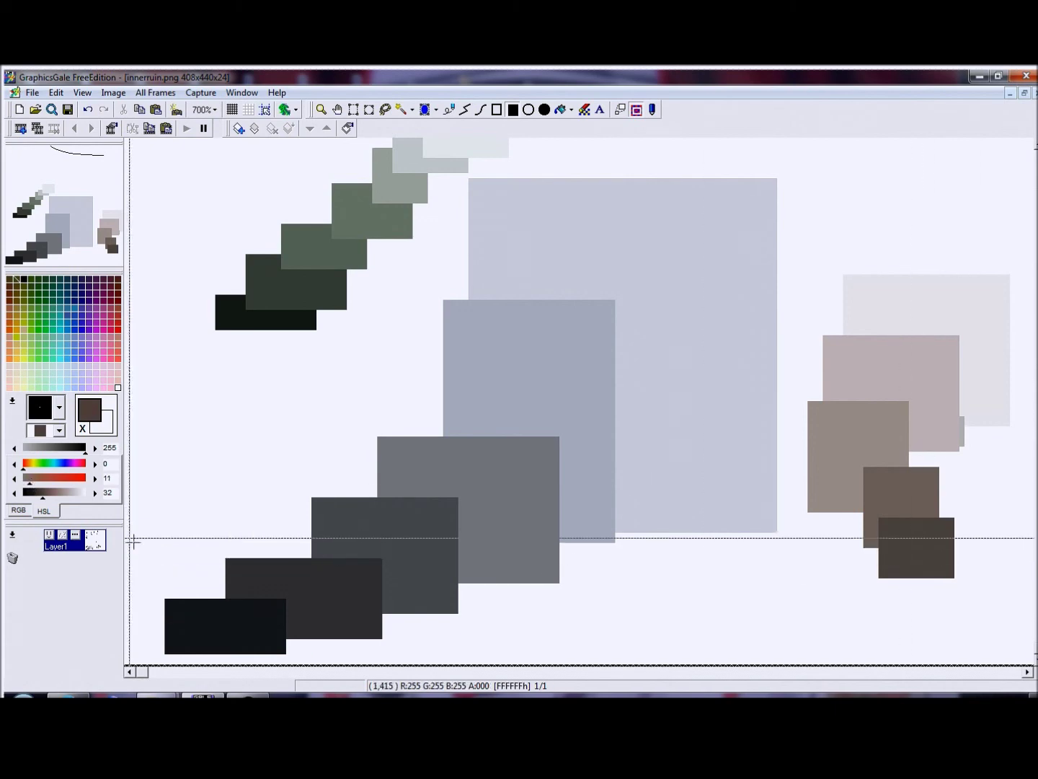
{"action": "left_click", "coordinate": [36, 493]}
{"action": "left_click_drag", "start_coordinate": [920, 553], "coordinate": [980, 603]}
{"action": "left_click", "coordinate": [30, 492]}
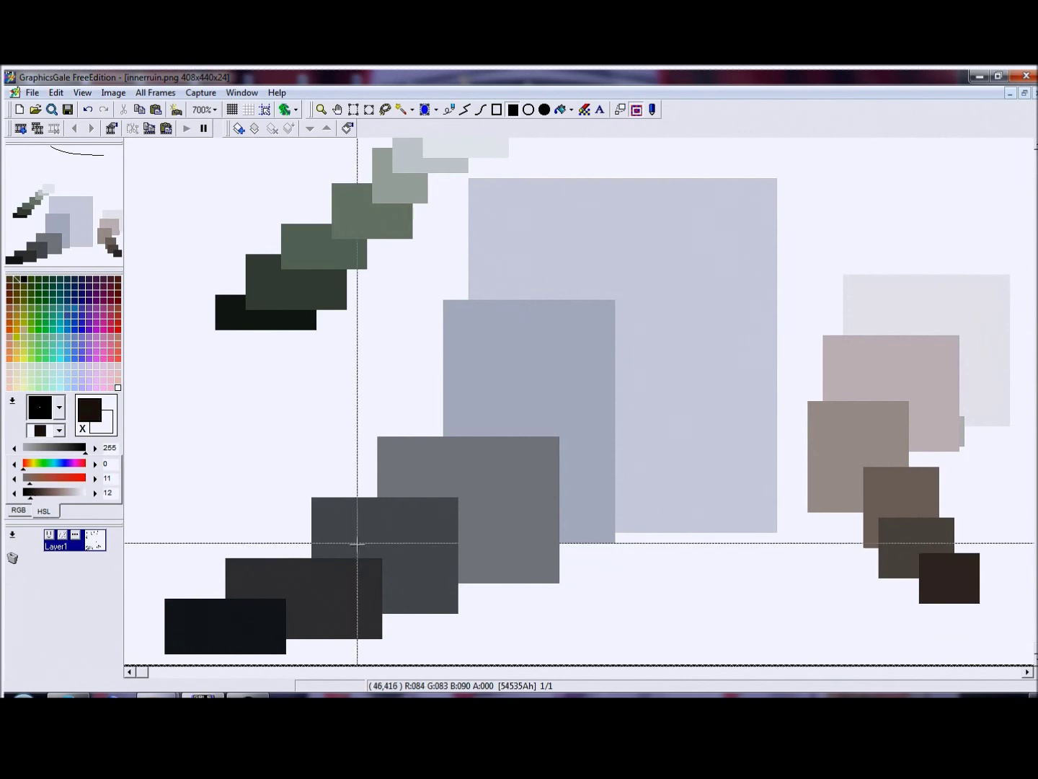
{"action": "left_click_drag", "start_coordinate": [884, 593], "coordinate": [989, 648]}
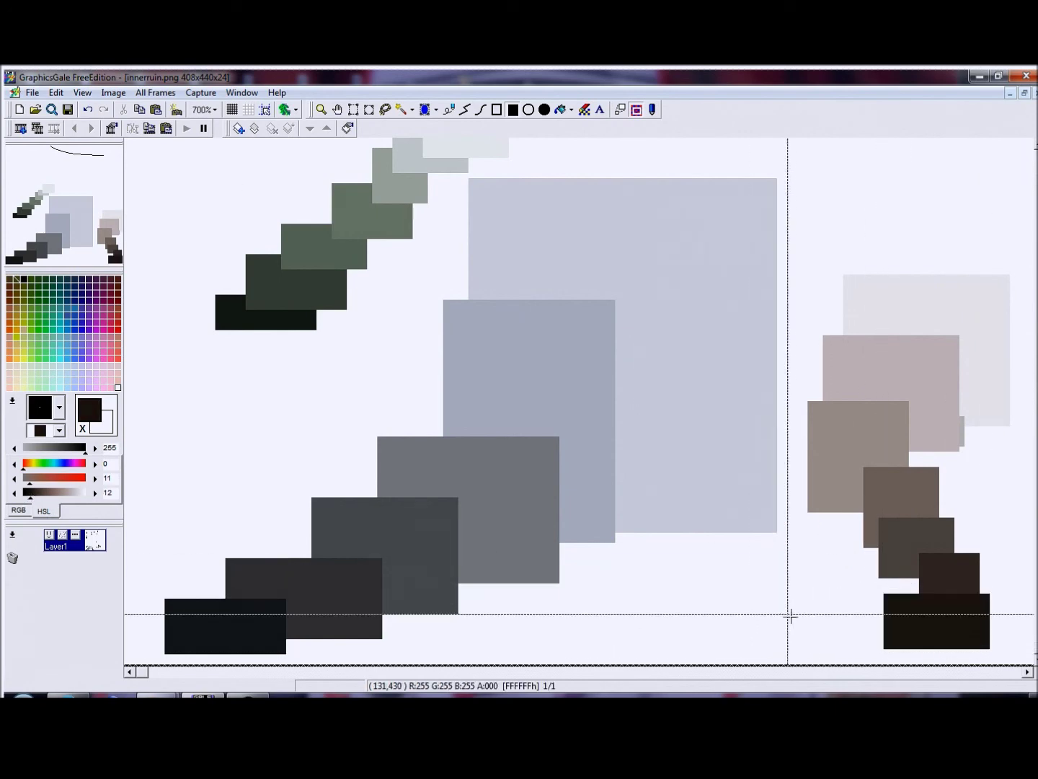
Draw a rectangle between the left-hand ramps in the blue ramp's darkest colour, and overlap it with one changed to hue 16
{"action": "right_click", "coordinate": [232, 625]}
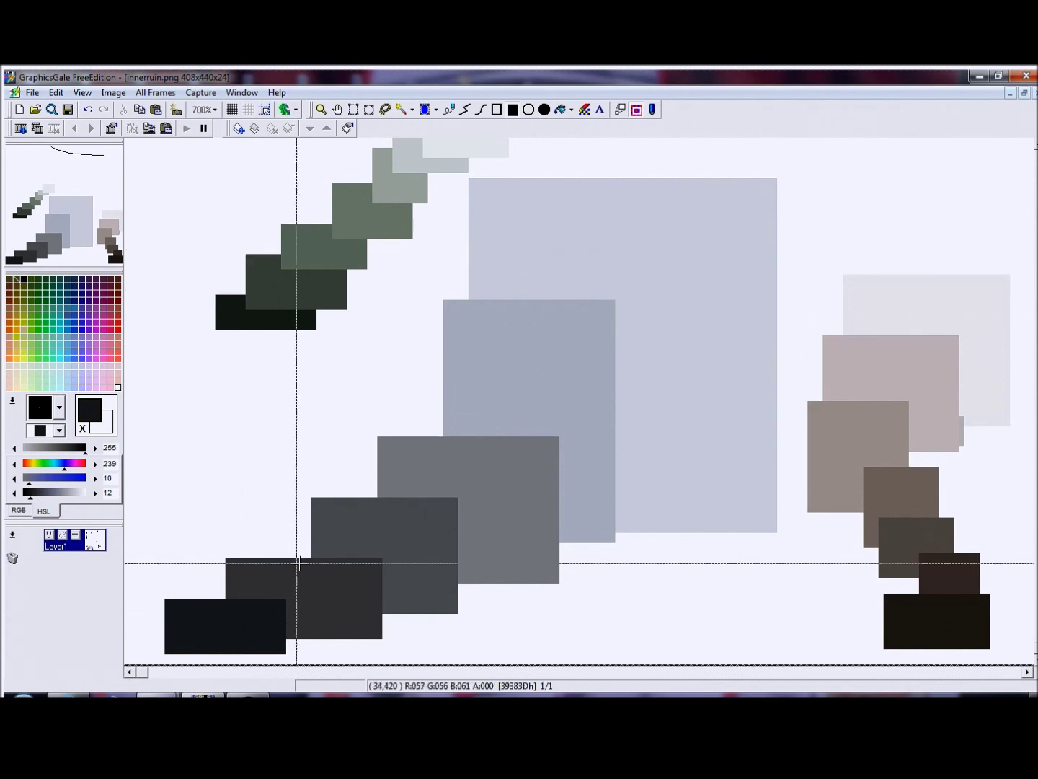
{"action": "left_click_drag", "start_coordinate": [200, 385], "coordinate": [296, 451]}
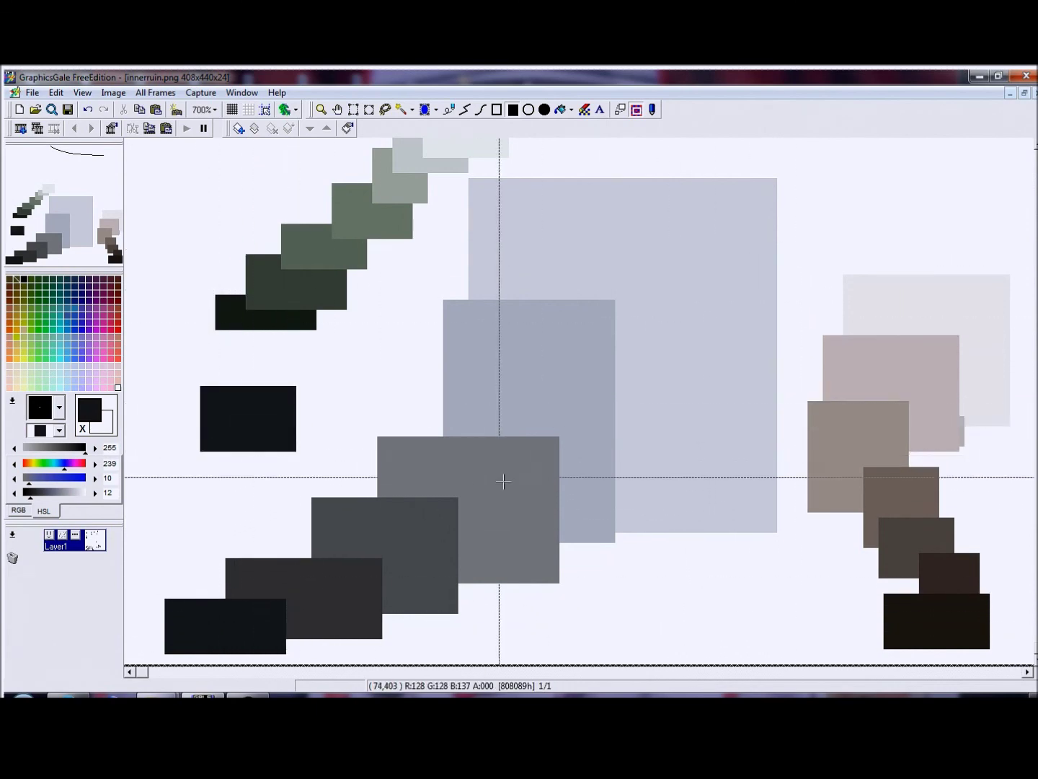
{"action": "left_click", "coordinate": [26, 464]}
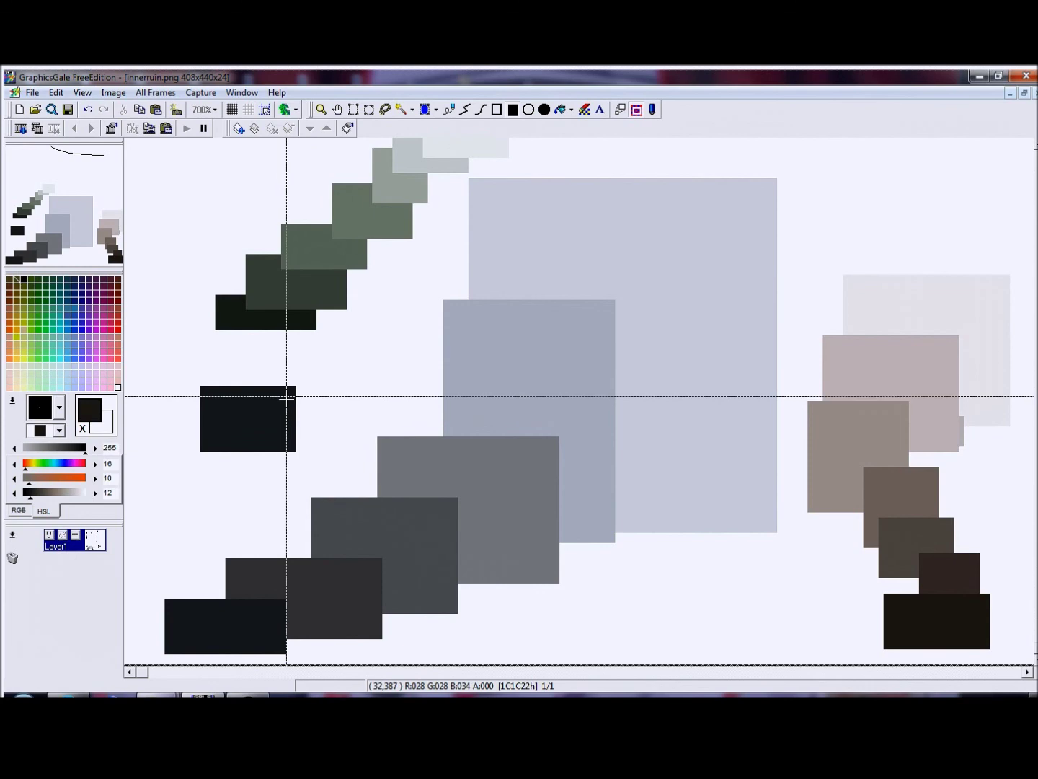
{"action": "left_click_drag", "start_coordinate": [261, 387], "coordinate": [346, 451]}
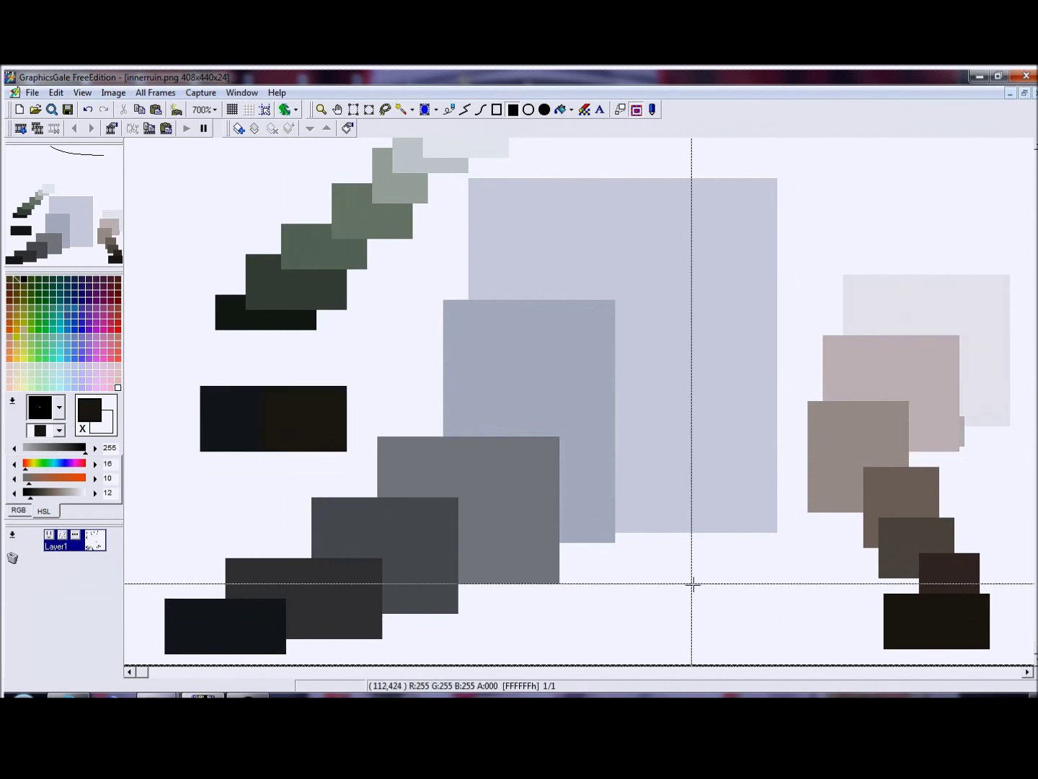